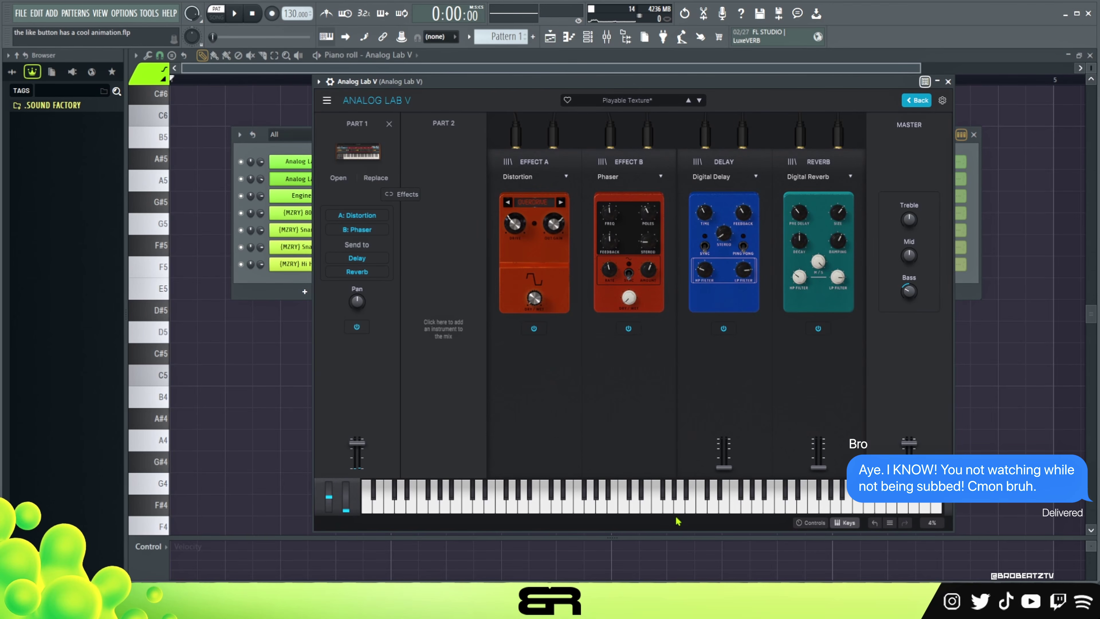
# Close the Analog Lab V plugin window and the channel rack to leave the piano roll clear
pyautogui.click(704, 502)
pyautogui.click(948, 81)
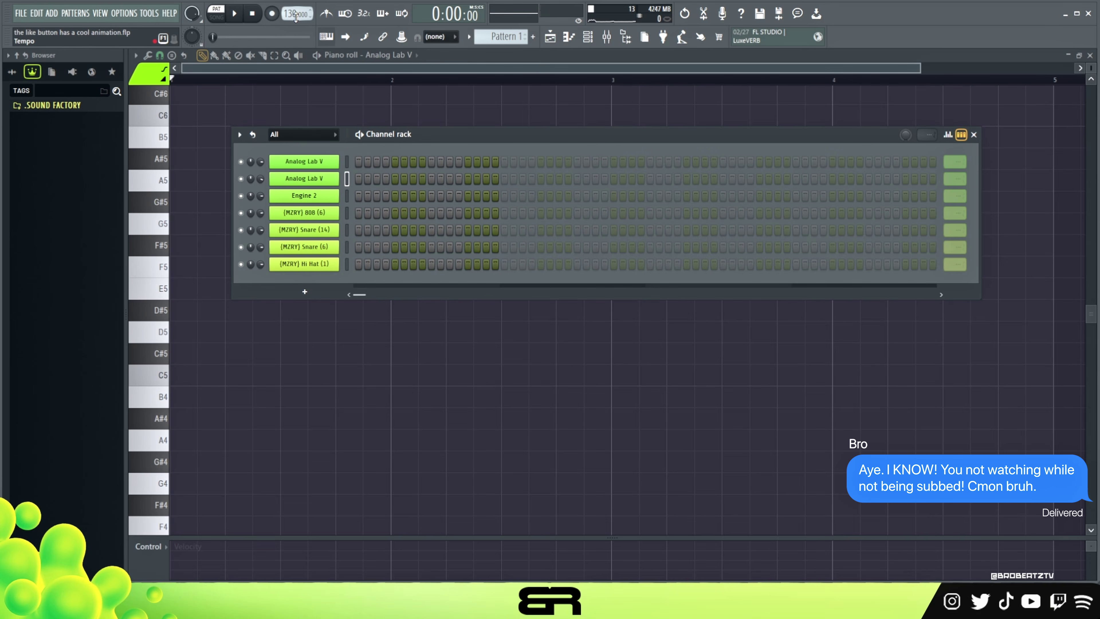
pyautogui.rightClick(337, 113)
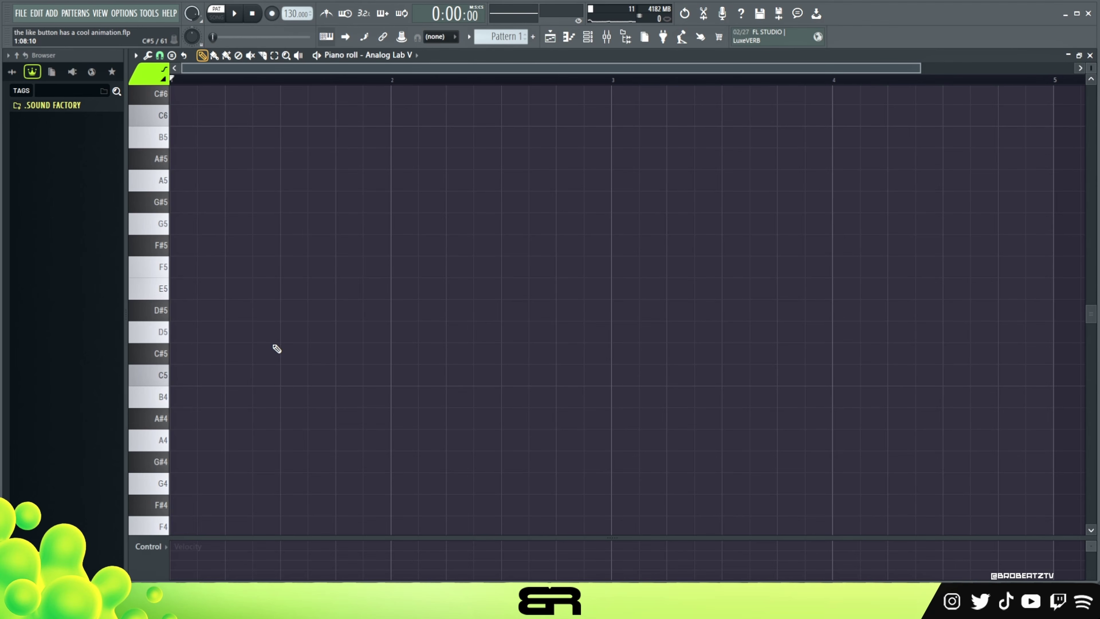
# Place a half-bar D5 note at the start of bar 1 and clone it up to F5
pyautogui.click(204, 337)
pyautogui.keyDown('ctrl'); pyautogui.click(201, 330); pyautogui.keyUp('ctrl')
pyautogui.keyDown('shift'); pyautogui.click(202, 323); pyautogui.keyUp('shift')
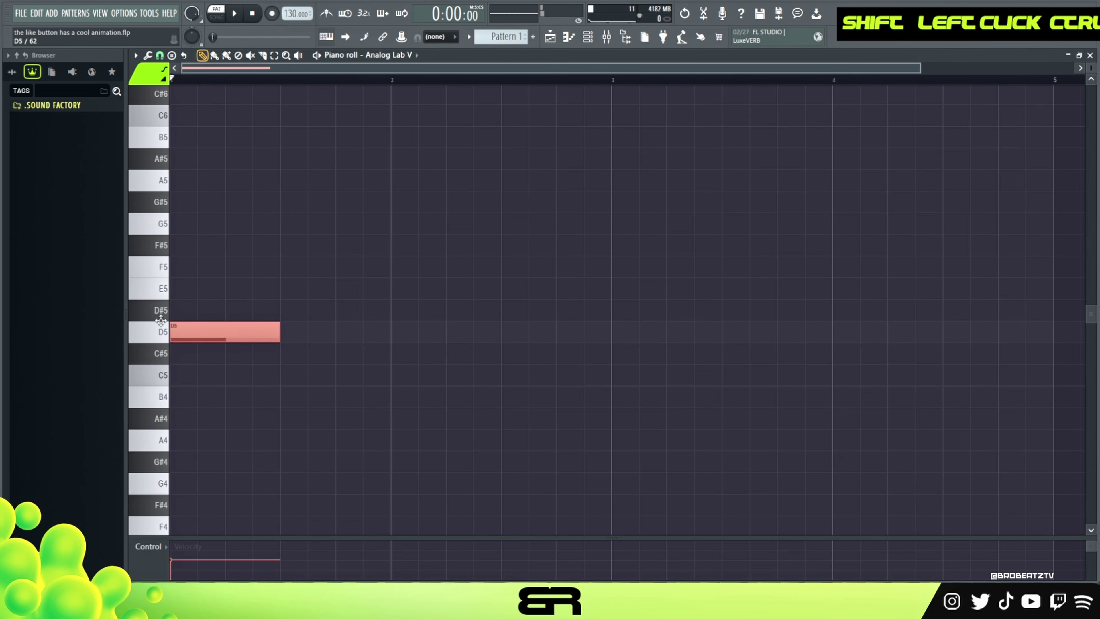
pyautogui.moveTo(179, 325); pyautogui.dragTo(161, 343)
pyautogui.hotkey('shift', 'Up')
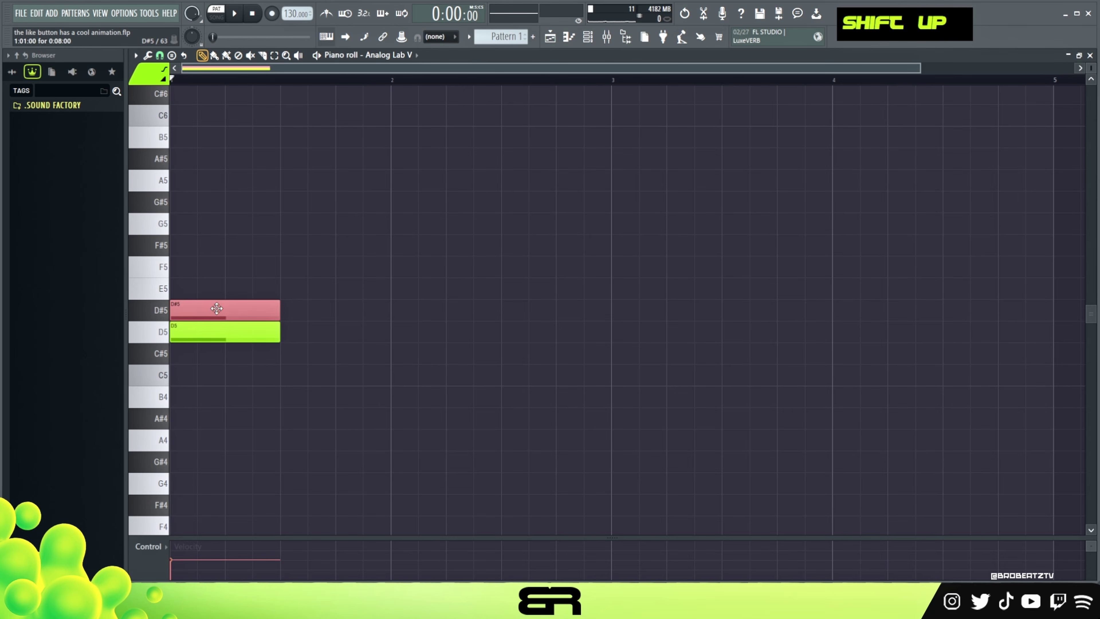
pyautogui.hotkey('shift', 'Up')
# Clone the F5 note up to A5 to complete the D minor chord, and audition the chord
pyautogui.moveTo(209, 286); pyautogui.dragTo(193, 256)
pyautogui.hotkey('shift', 'Up')
pyautogui.hotkey('shift', 'Up')
pyautogui.hotkey('shift', 'Up')
pyautogui.hotkey('shift', 'Up')
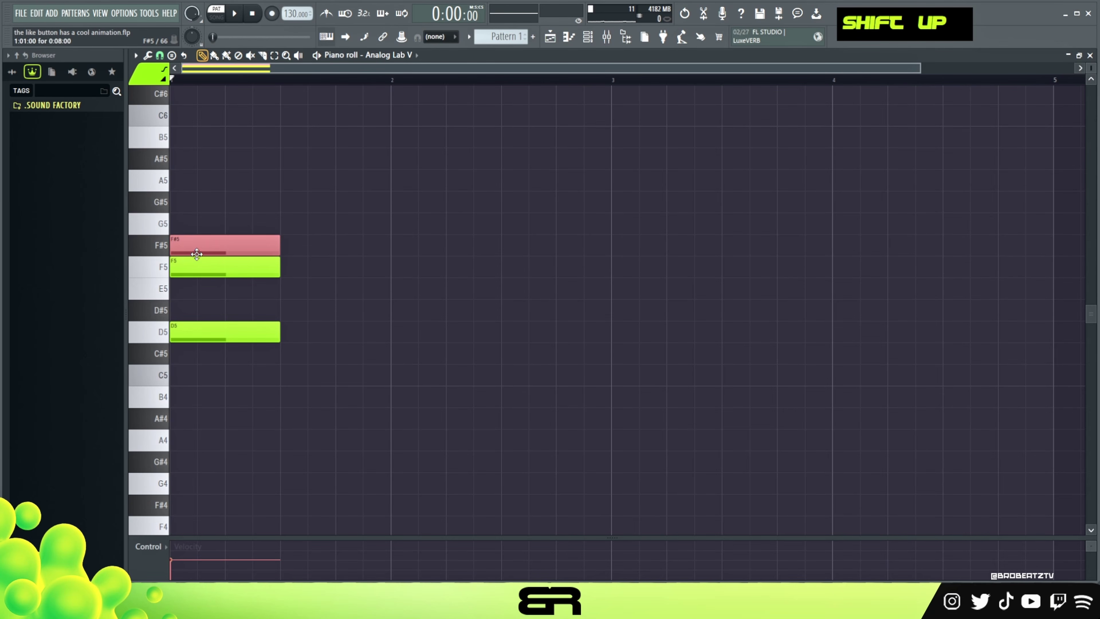
pyautogui.keyDown('alt'); pyautogui.rightClick(203, 232); pyautogui.keyUp('alt')
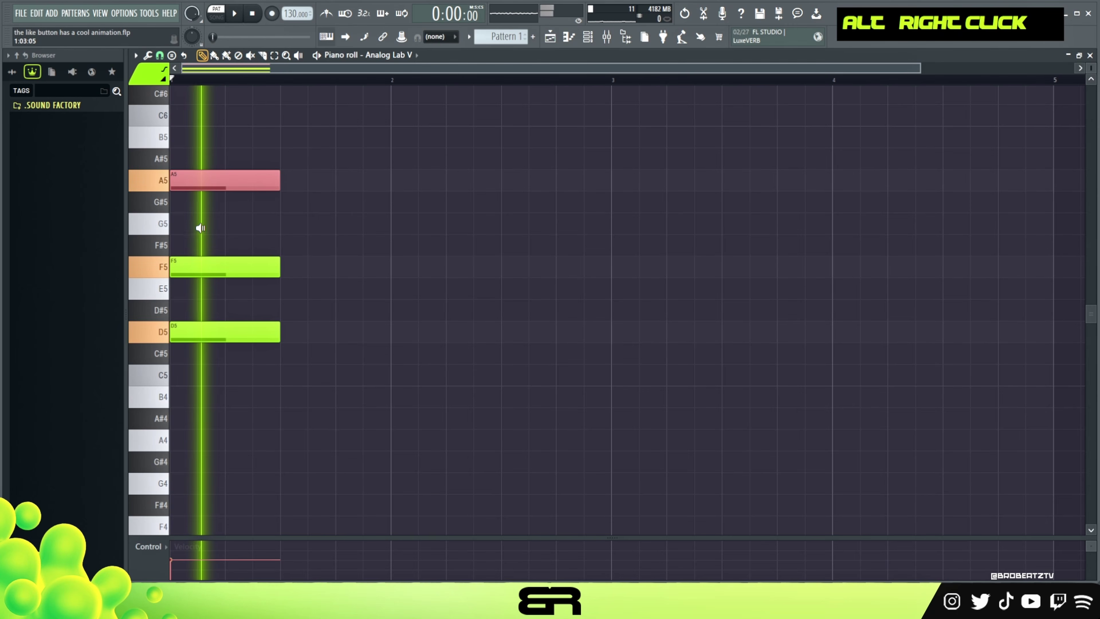
pyautogui.rightClick(426, 256)
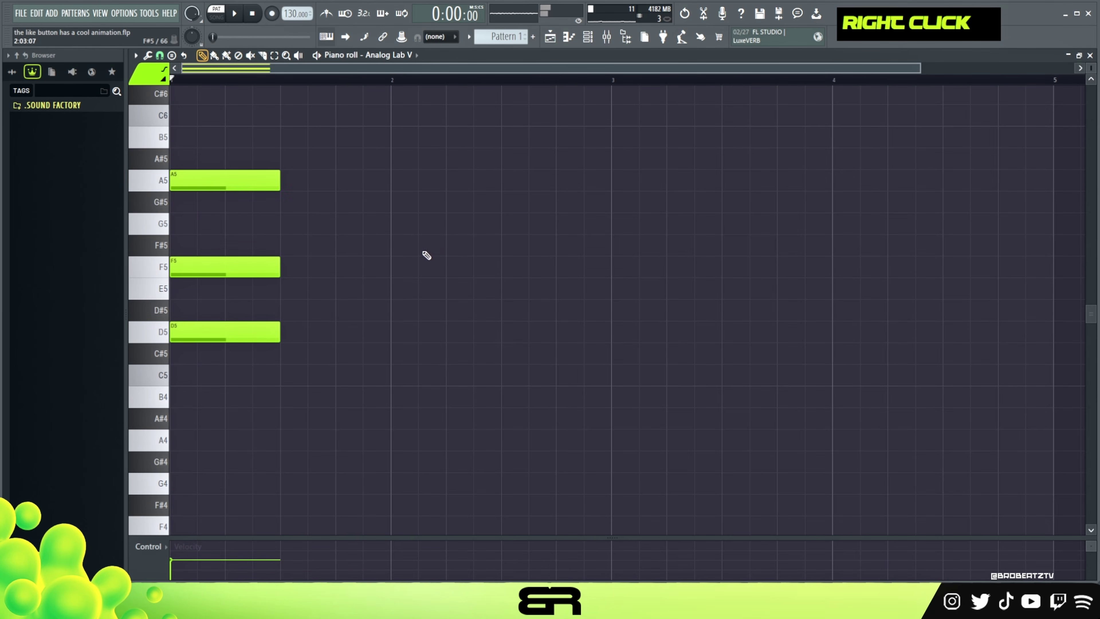
# Duplicate the three-note chord into the second half of bar 1 and raise the copy by one octave
pyautogui.scroll(1, 325, 305)
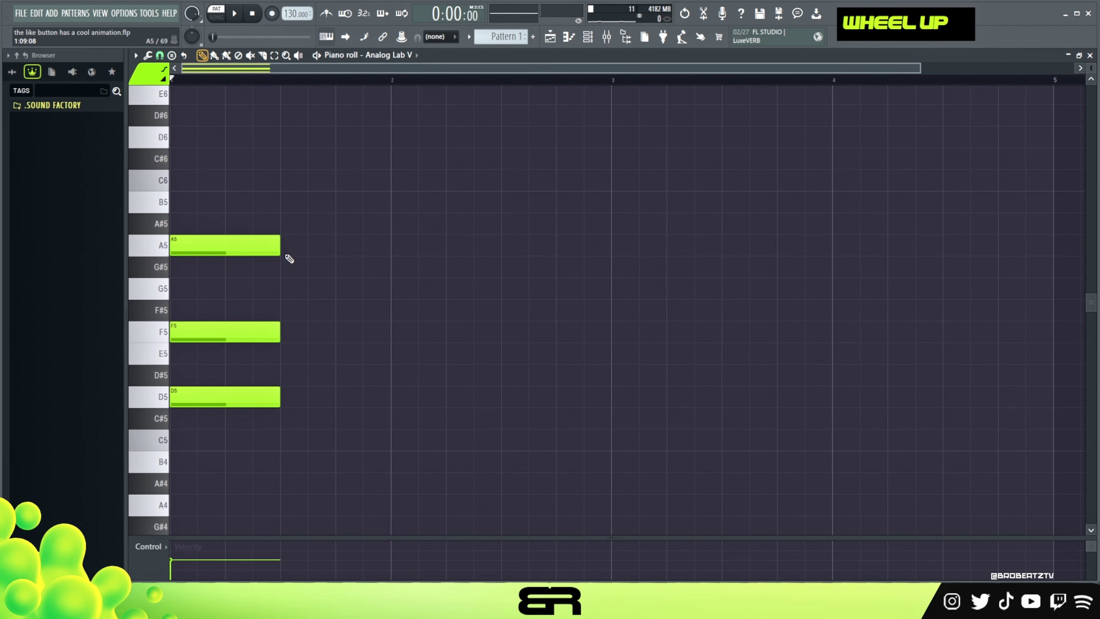
pyautogui.keyDown('ctrl'); pyautogui.moveTo(259, 172); pyautogui.dragTo(283, 410); pyautogui.keyUp('ctrl')
pyautogui.scroll(-2, 297, 321)
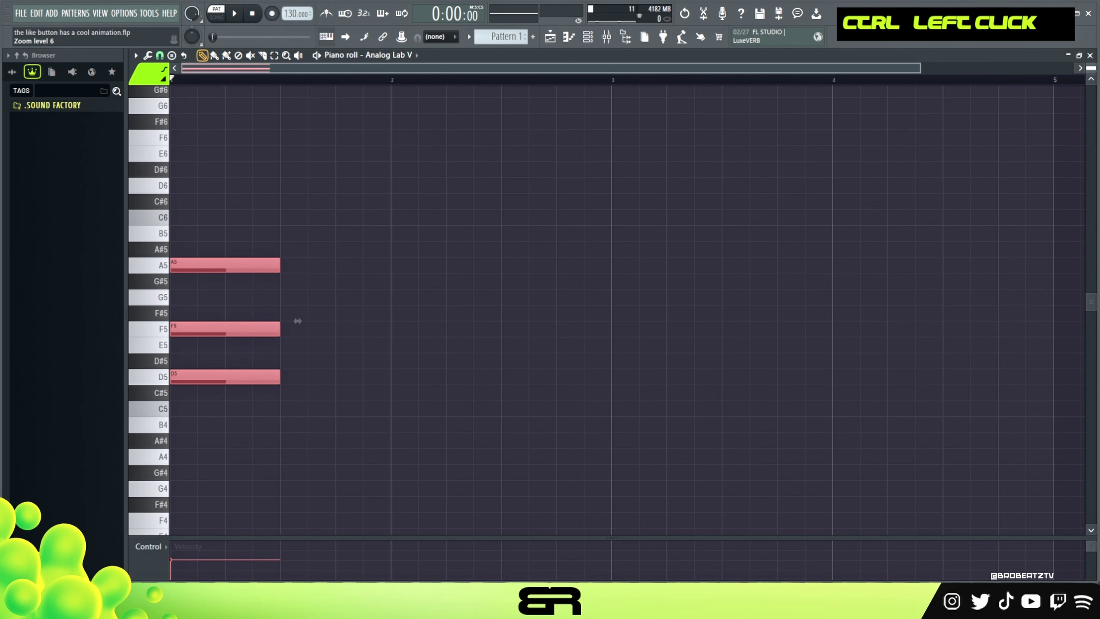
pyautogui.keyDown('shift'); pyautogui.moveTo(190, 377); pyautogui.dragTo(303, 386); pyautogui.keyUp('shift')
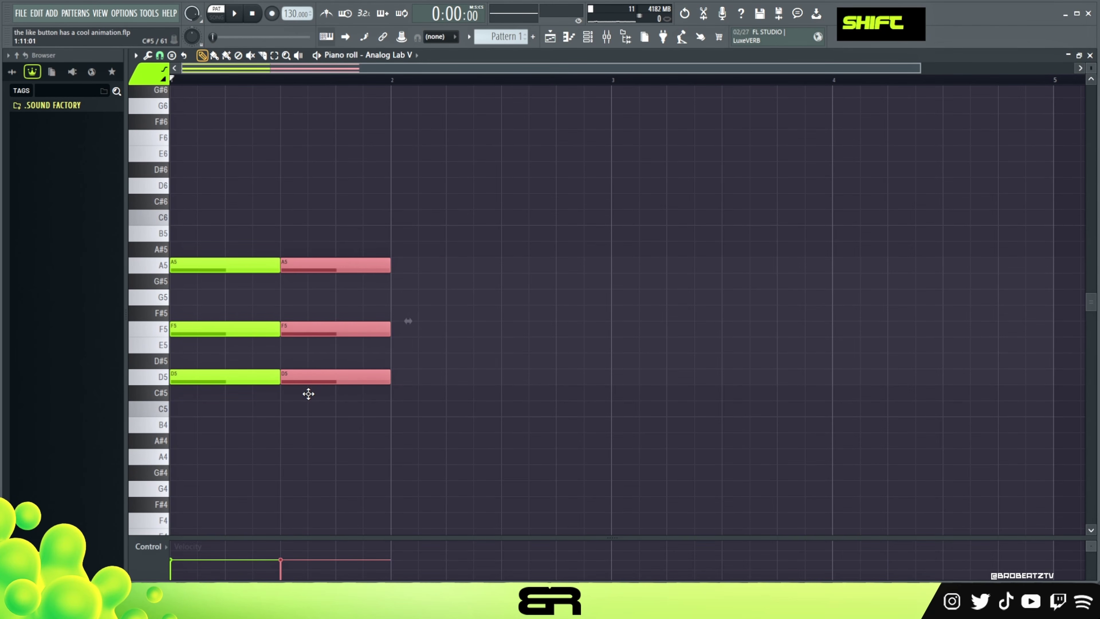
pyautogui.hotkey('ctrl', 'Up')
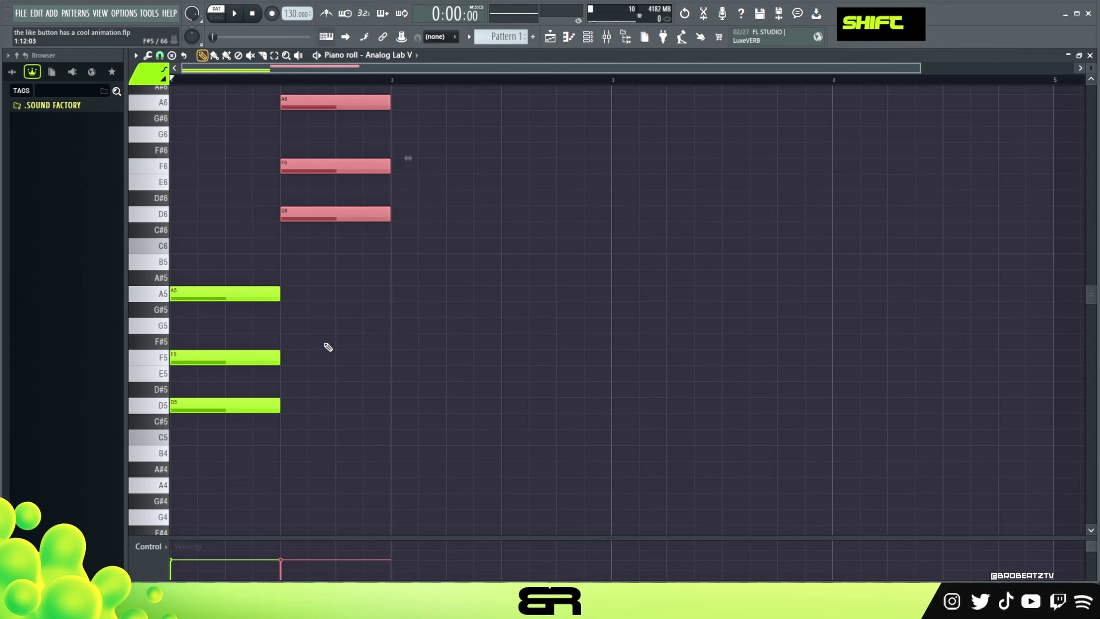
# Shorten the octave-higher chord copy to half a beat and deselect it
pyautogui.hotkey('shift', 'Left')
pyautogui.hotkey('shift', 'Left')
pyautogui.hotkey('shift', 'Left')
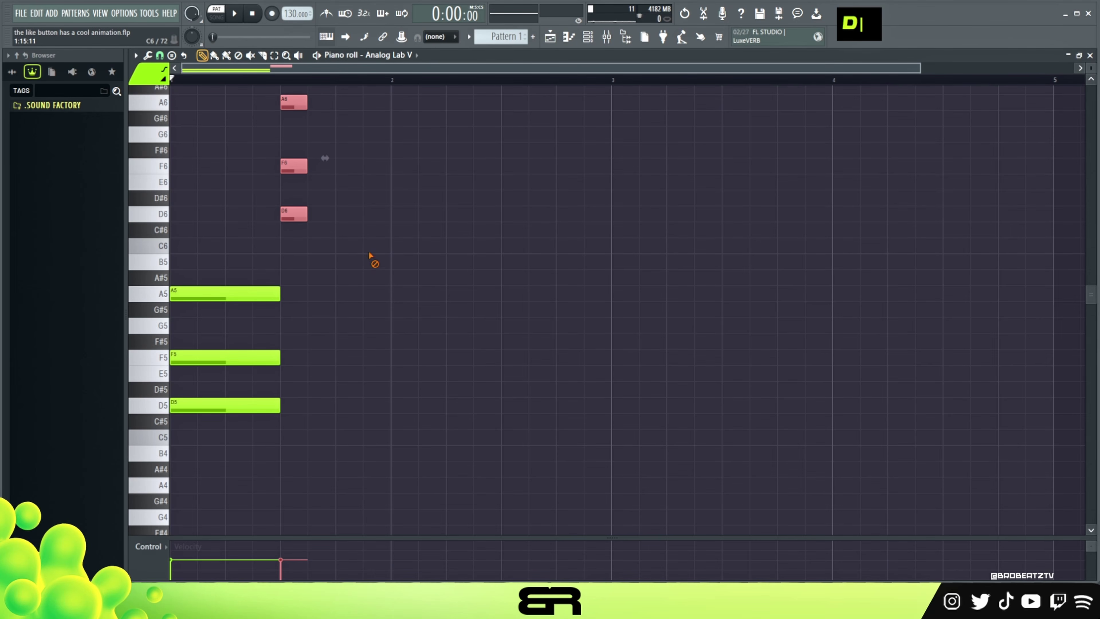
pyautogui.hotkey('ctrl', 'd')
# Add a one-beat F5 followed by a one-beat E5 in the second half of bar 1
pyautogui.scroll(-3, 371, 257)
pyautogui.keyDown('ctrl'); pyautogui.moveTo(232, 206); pyautogui.dragTo(389, 336); pyautogui.keyUp('ctrl')
pyautogui.rightClick(290, 354)
pyautogui.keyDown('ctrl'); pyautogui.click(214, 311); pyautogui.keyUp('ctrl')
pyautogui.keyDown('ctrl'); pyautogui.click(338, 329); pyautogui.keyUp('ctrl')
pyautogui.moveTo(307, 287)
pyautogui.keyDown('ctrl'); pyautogui.mouseDown()
pyautogui.moveTo(344, 331)
pyautogui.moveTo(368, 338)
pyautogui.mouseUp(); pyautogui.keyUp('ctrl')
pyautogui.rightClick(356, 381)
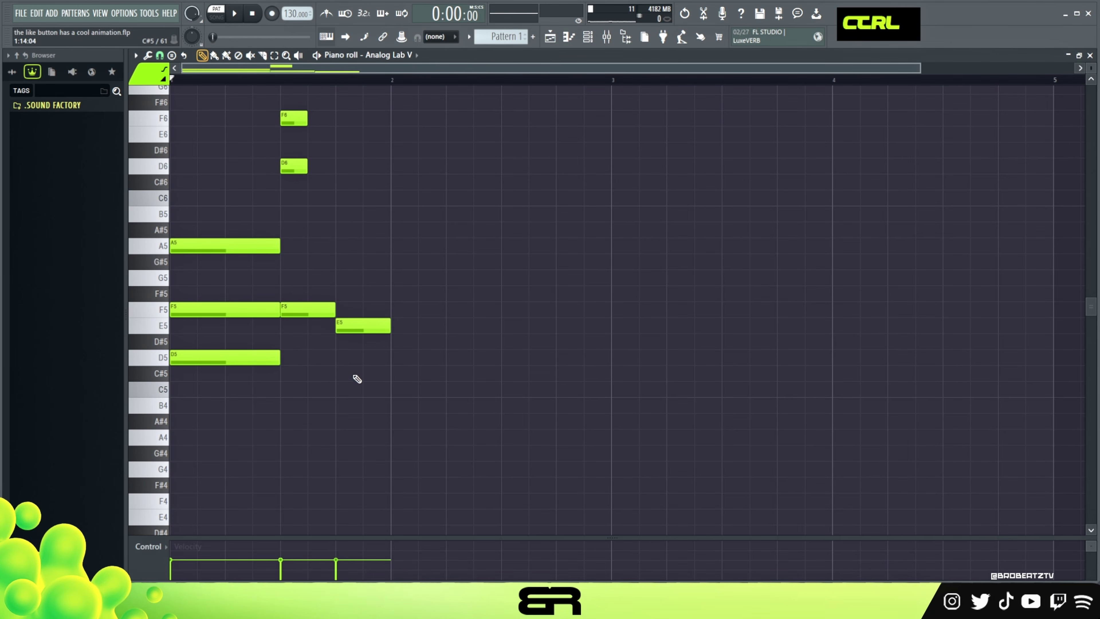
# Clone the chord's D5 note down an octave to D4 as a bass note and play it back
pyautogui.keyDown('ctrl'); pyautogui.click(216, 359); pyautogui.keyUp('ctrl')
pyautogui.keyDown('shift'); pyautogui.moveTo(216, 359); pyautogui.dragTo(238, 364); pyautogui.keyUp('shift')
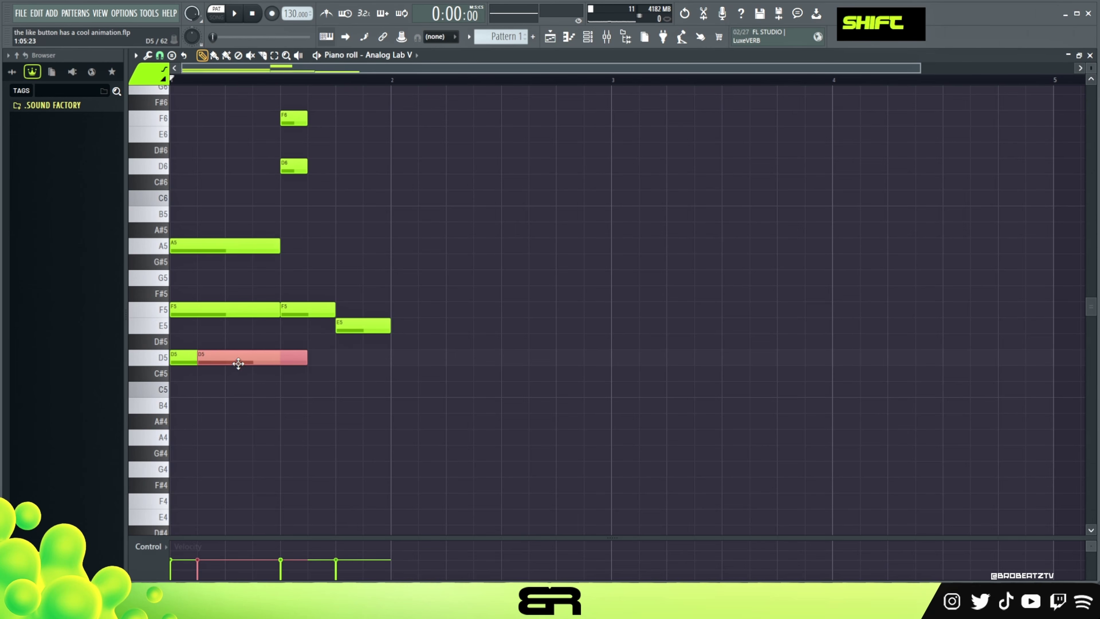
pyautogui.hotkey('ctrl', 'Down')
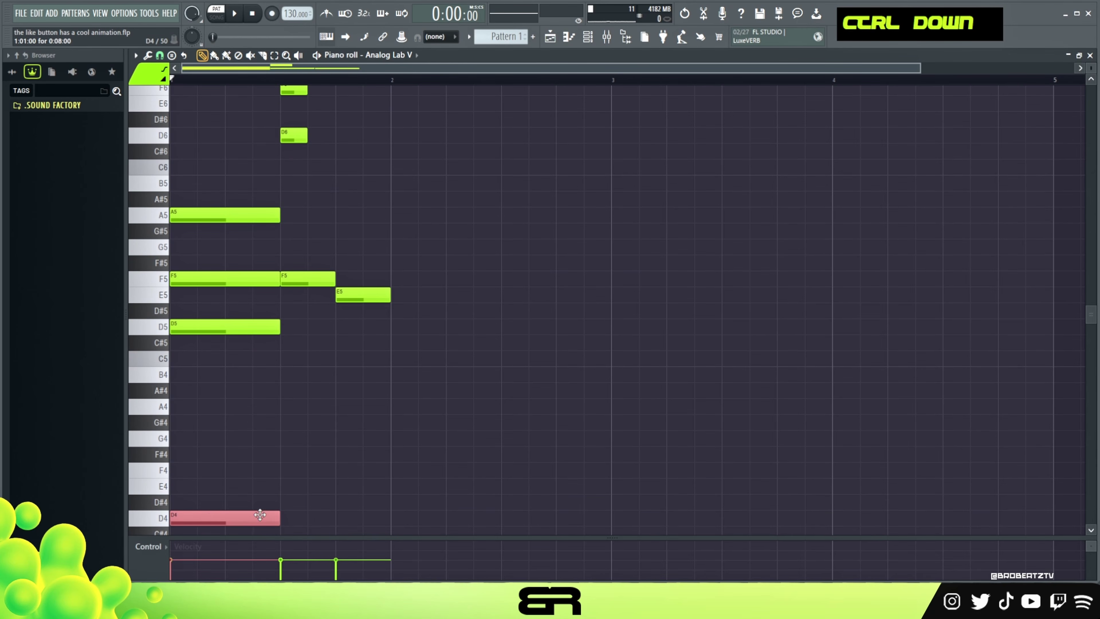
pyautogui.press('space')
pyautogui.press('space')
# Move the three short high notes out of bar 1 to the start of bar 3
pyautogui.scroll(3, 311, 243)
pyautogui.keyDown('ctrl'); pyautogui.moveTo(321, 245); pyautogui.dragTo(638, 127); pyautogui.keyUp('ctrl')
pyautogui.rightClick(555, 174)
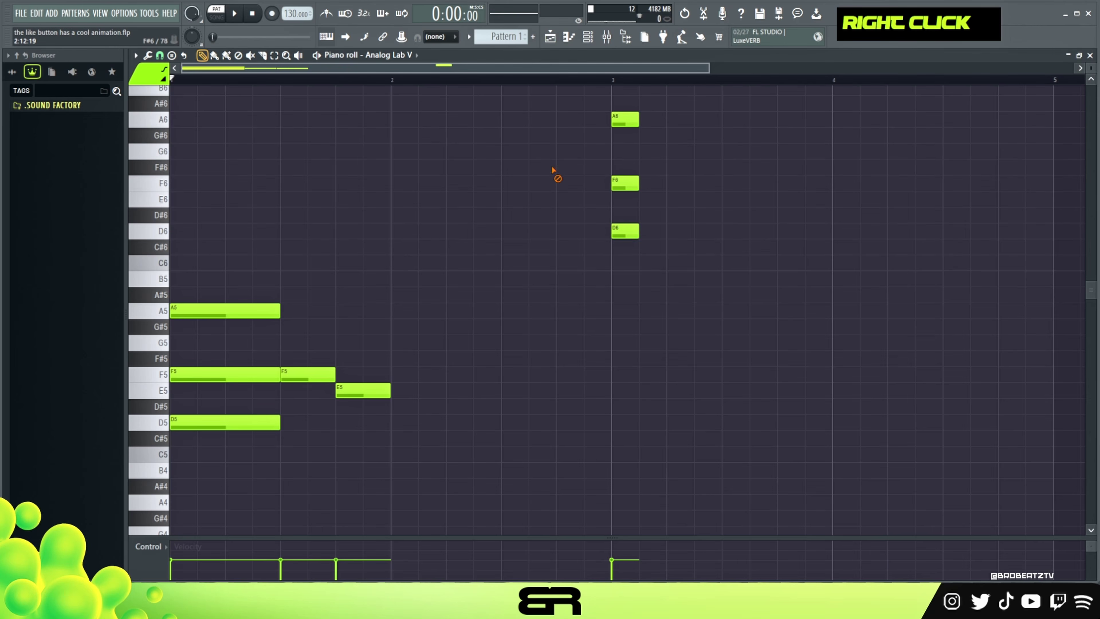
# Duplicate all of bar 1's chord, melody and bass notes into bar 2
pyautogui.press('space')
pyautogui.scroll(-2, 439, 277)
pyautogui.scroll(-1, 390, 280)
pyautogui.press('space')
pyautogui.keyDown('ctrl'); pyautogui.moveTo(426, 143); pyautogui.dragTo(170, 503); pyautogui.keyUp('ctrl')
pyautogui.keyDown('shift'); pyautogui.moveTo(195, 464); pyautogui.dragTo(415, 460); pyautogui.keyUp('shift')
pyautogui.rightClick(415, 460)
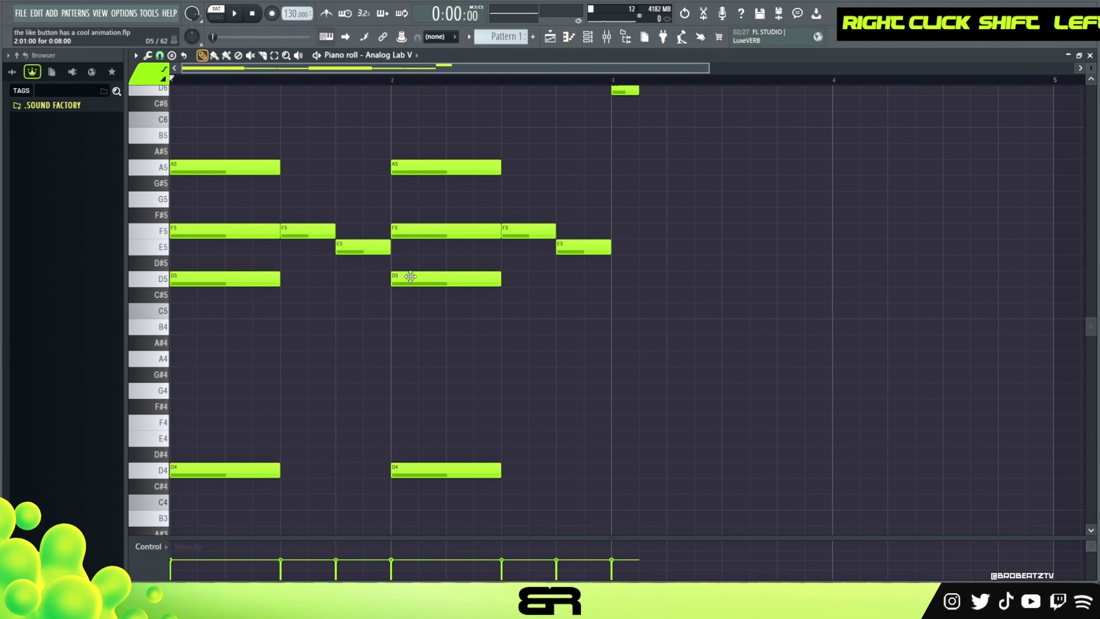
# Rework bar 2's melody into a one-beat F5, half-beat E5 and F5, then G5, with a one-beat E5 at the end
pyautogui.scroll(2, 490, 367)
pyautogui.rightClick(489, 330)
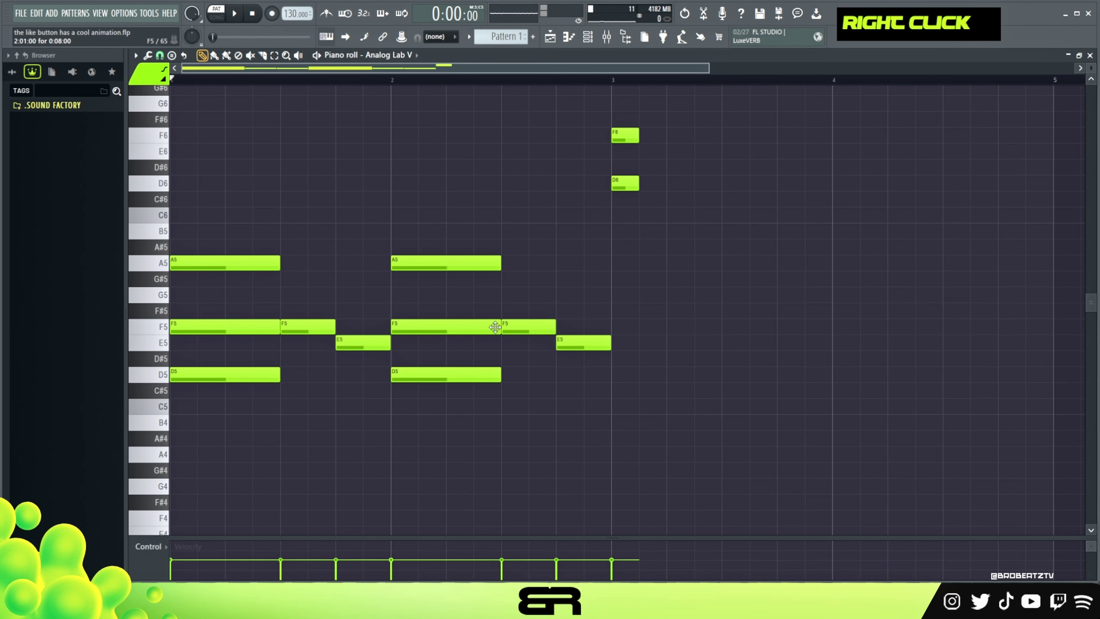
pyautogui.keyDown('ctrl'); pyautogui.moveTo(474, 326); pyautogui.dragTo(554, 342); pyautogui.keyUp('ctrl')
pyautogui.rightClick(487, 348)
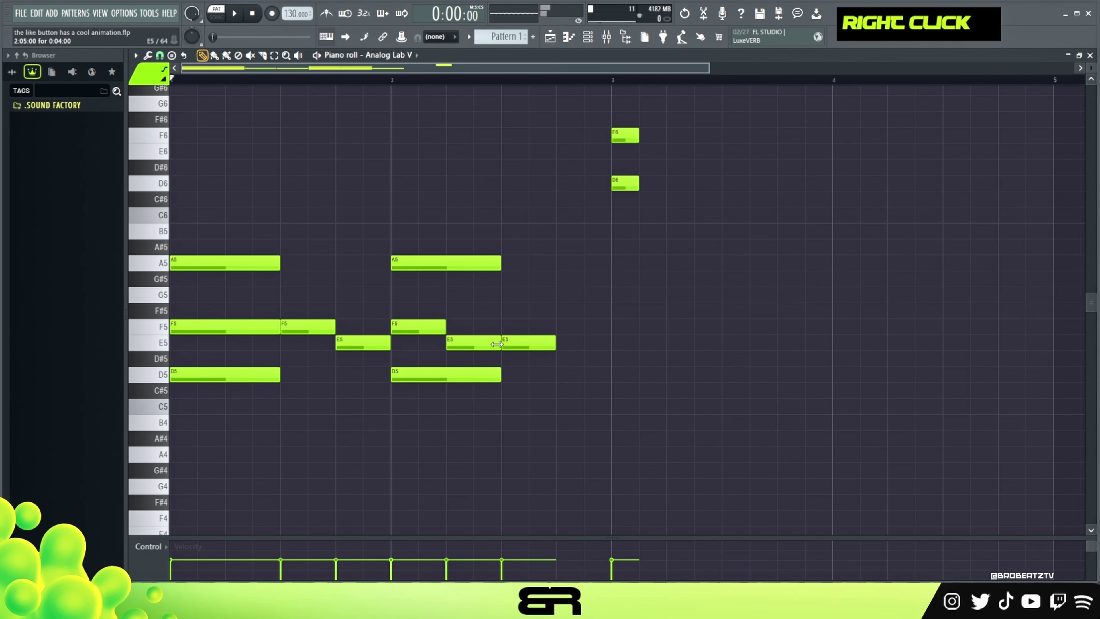
pyautogui.doubleClick(476, 334)
pyautogui.rightClick(511, 342)
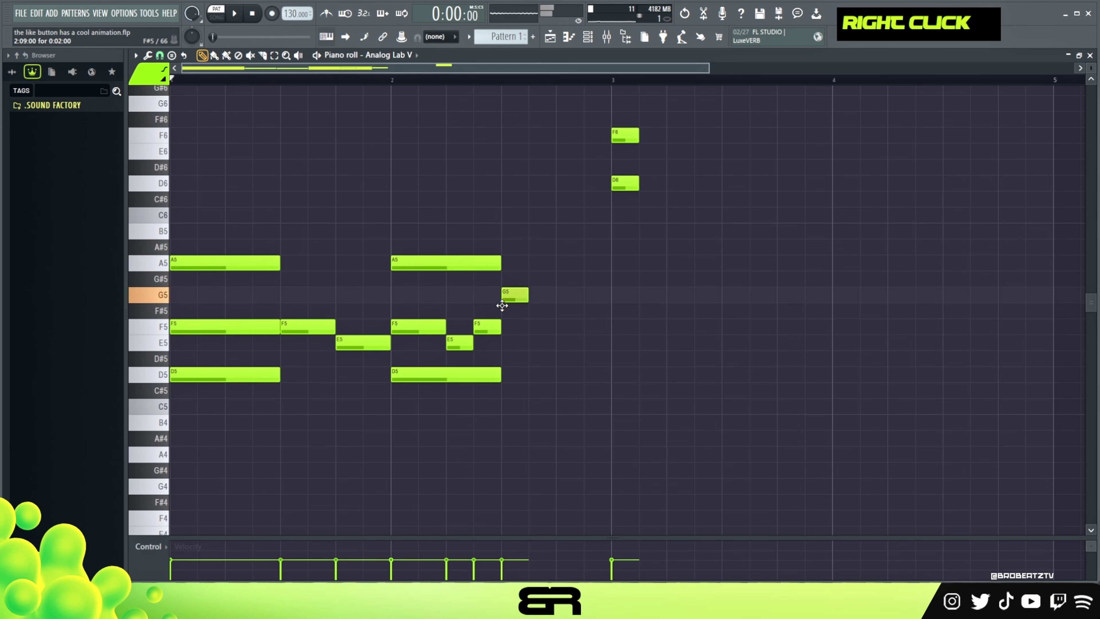
pyautogui.click(562, 342)
# Extend bar 2's A5 to three beats and its G5 to one beat while playing the melody back
pyautogui.press('space')
pyautogui.moveTo(503, 263); pyautogui.dragTo(558, 265)
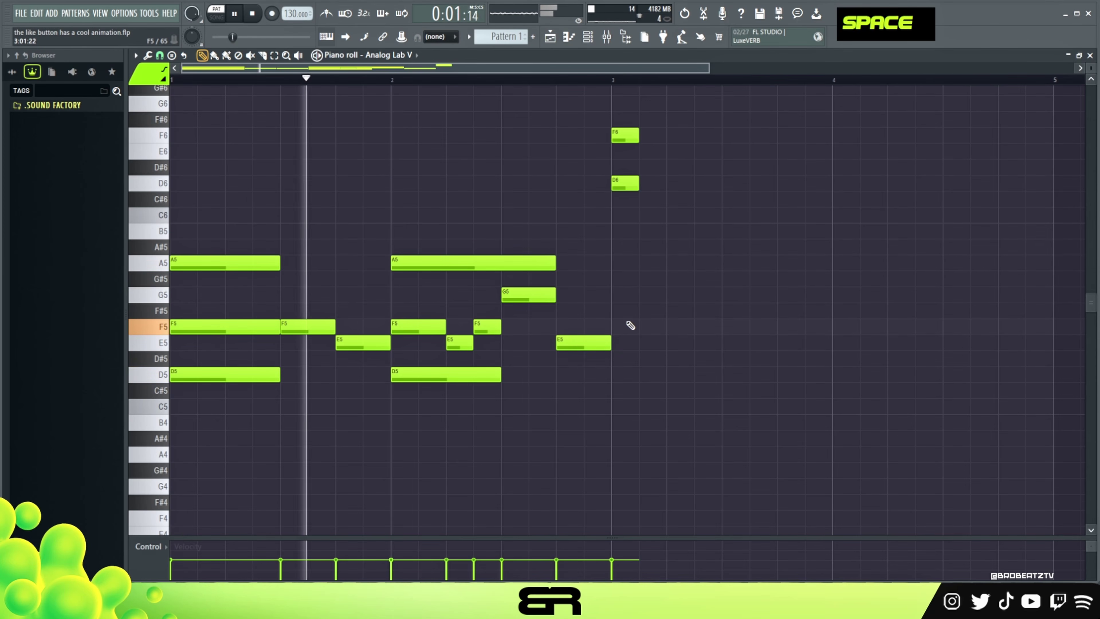
pyautogui.scroll(-2, 631, 325)
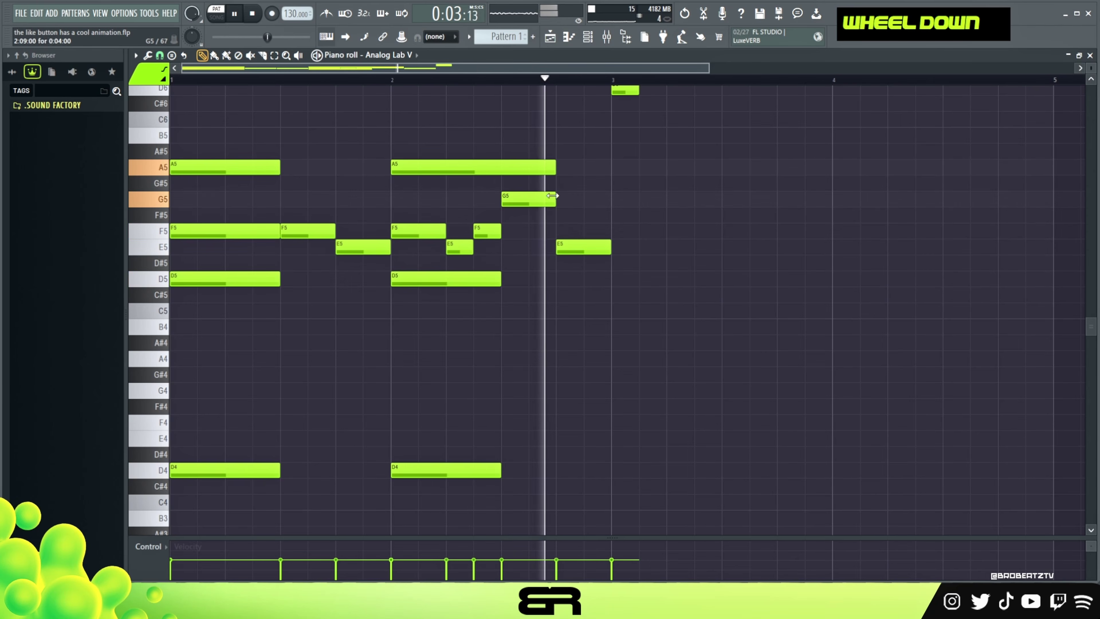
pyautogui.press('space')
pyautogui.scroll(1, 541, 310)
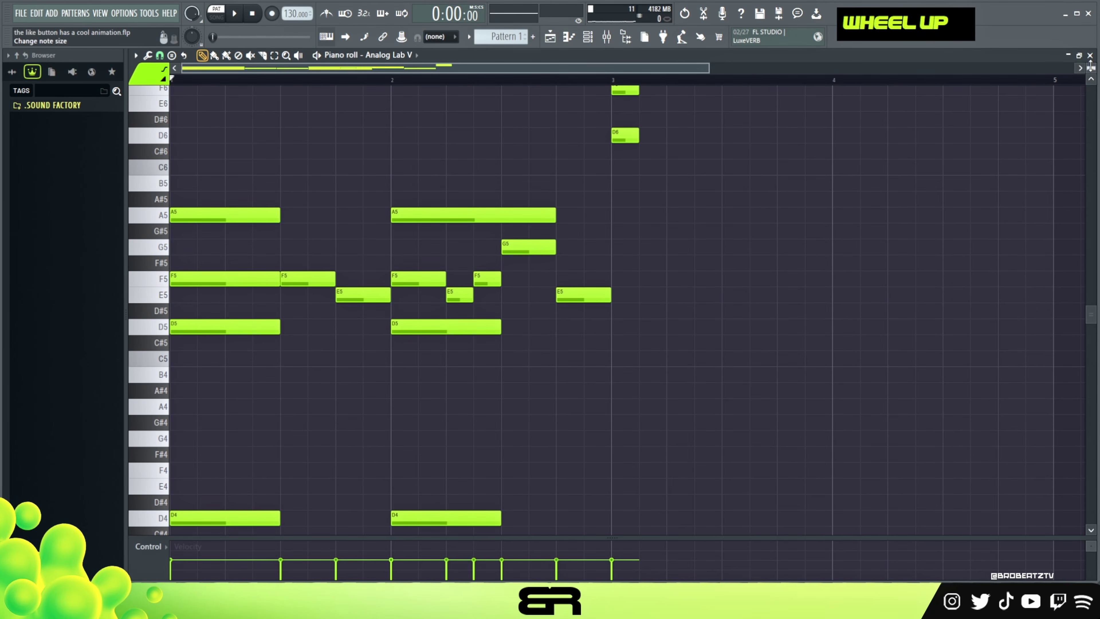
# Move the three short high notes from bar 3 back to the third beat of bar 1
pyautogui.scroll(-1, 1091, 65)
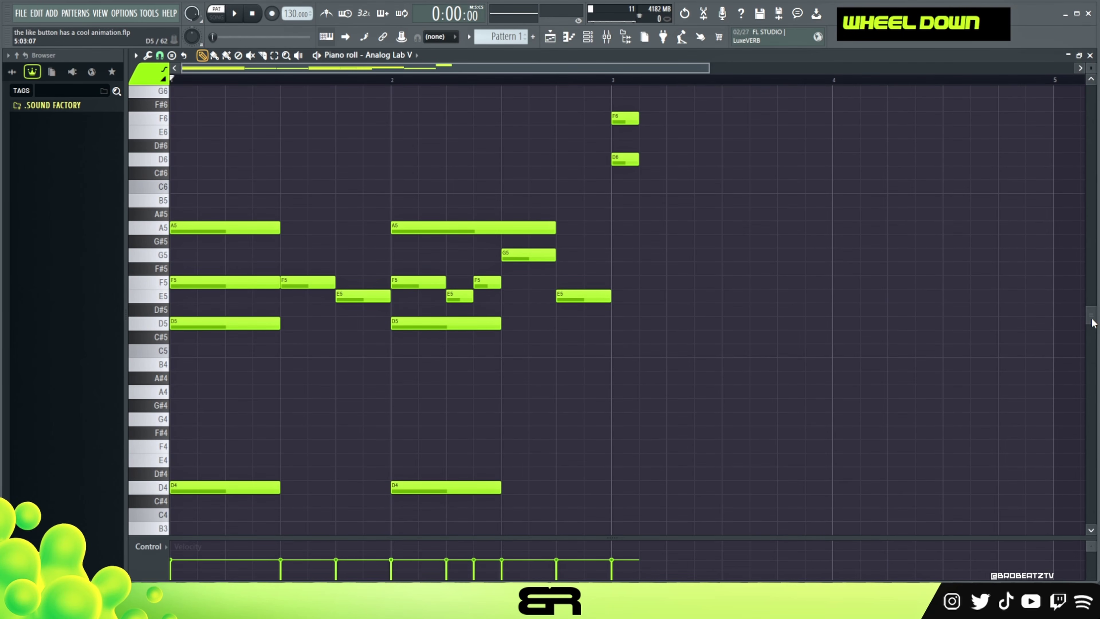
pyautogui.moveTo(1093, 323); pyautogui.dragTo(1096, 320)
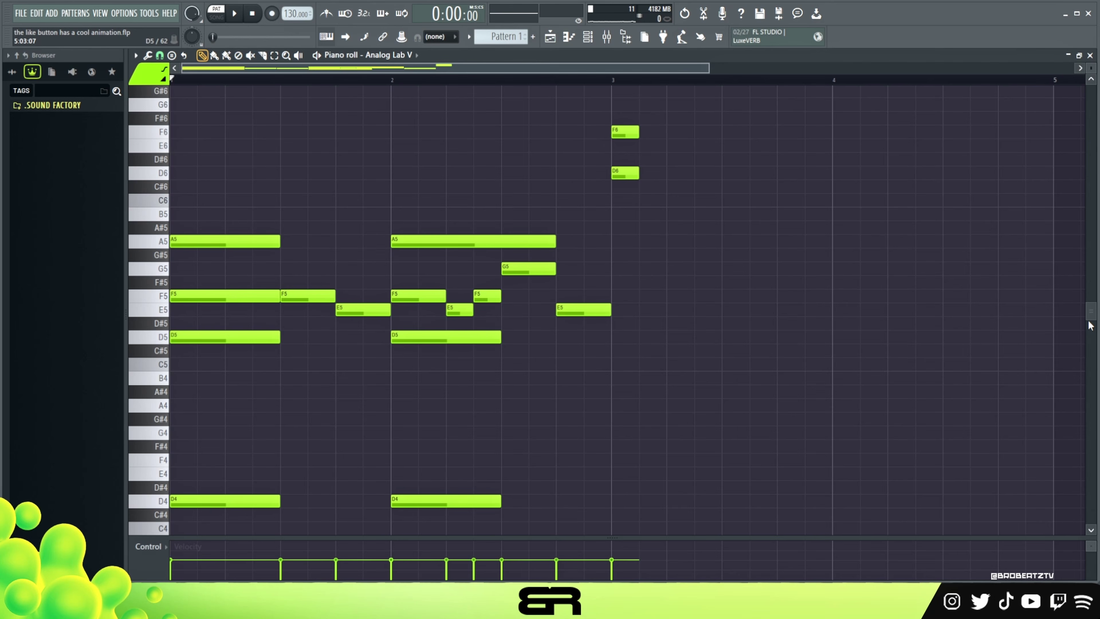
pyautogui.rightClick(613, 336)
pyautogui.scroll(3, 651, 272)
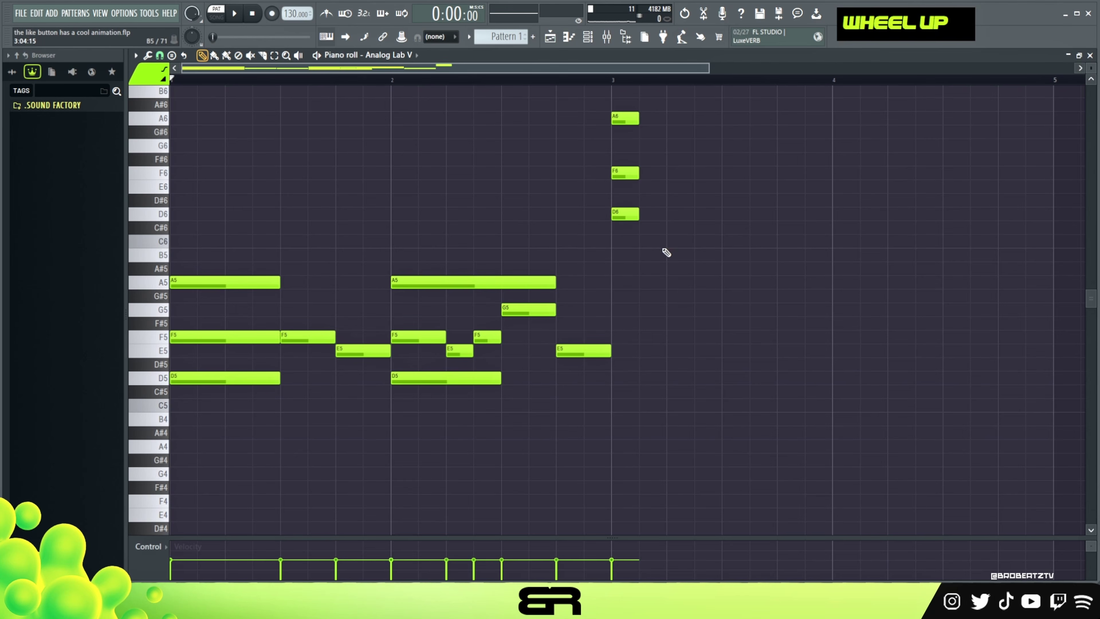
pyautogui.scroll(3, 548, 215)
pyautogui.moveTo(598, 111); pyautogui.dragTo(298, 267)
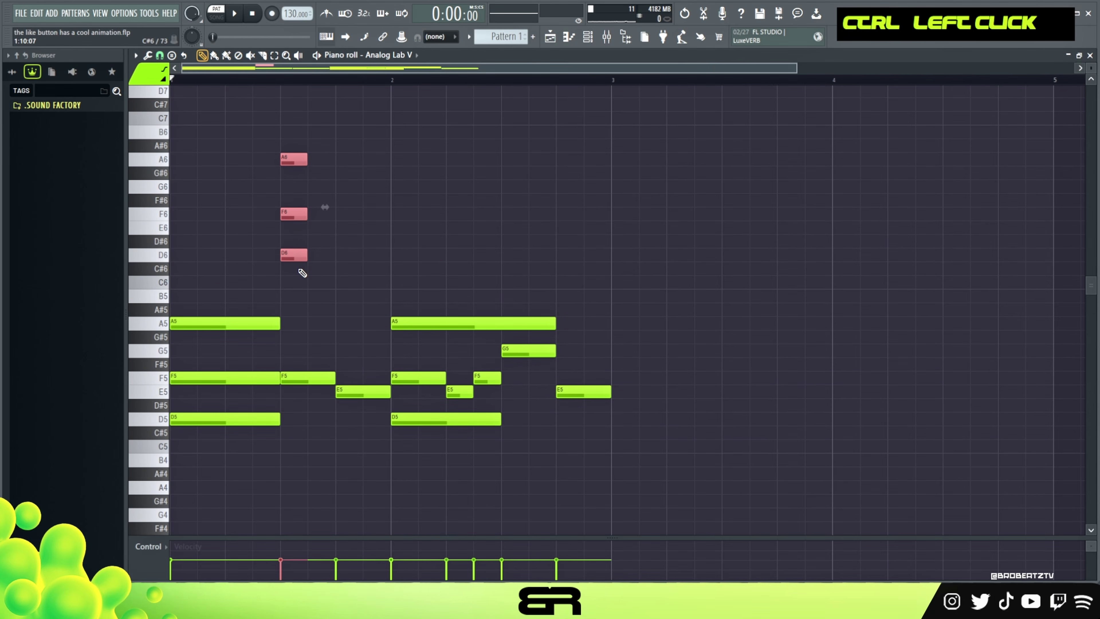
pyautogui.rightClick(254, 185)
# Set the piano roll snap to 1/4 beat and shorten the A6 and F6 notes to one step
pyautogui.click(160, 56)
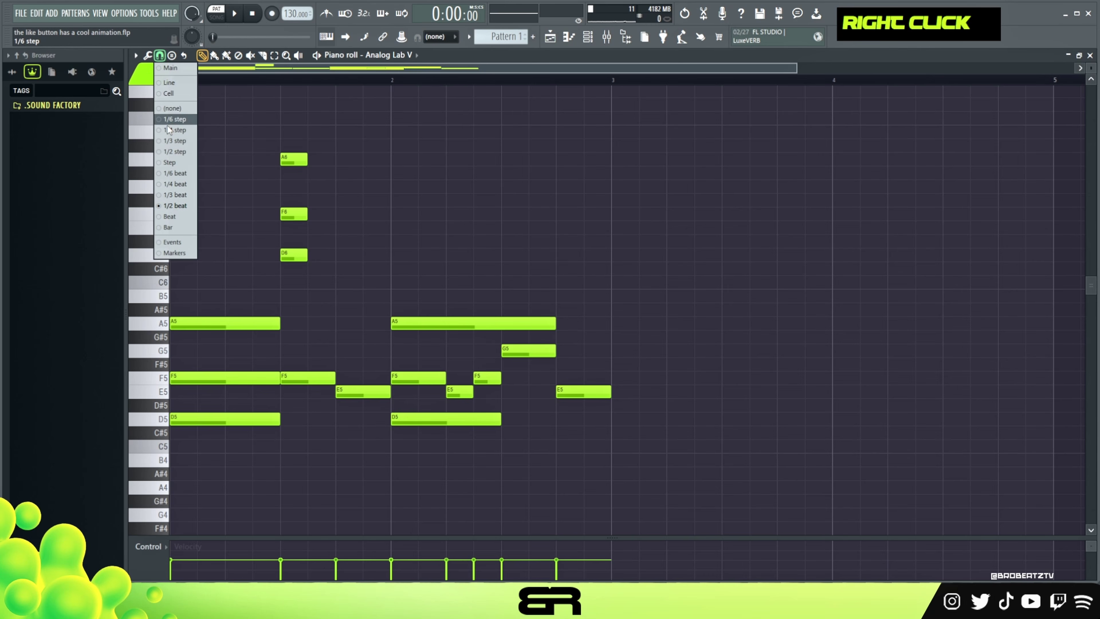
pyautogui.click(169, 192)
pyautogui.keyDown('ctrl'); pyautogui.moveTo(281, 127); pyautogui.dragTo(302, 218); pyautogui.keyUp('ctrl')
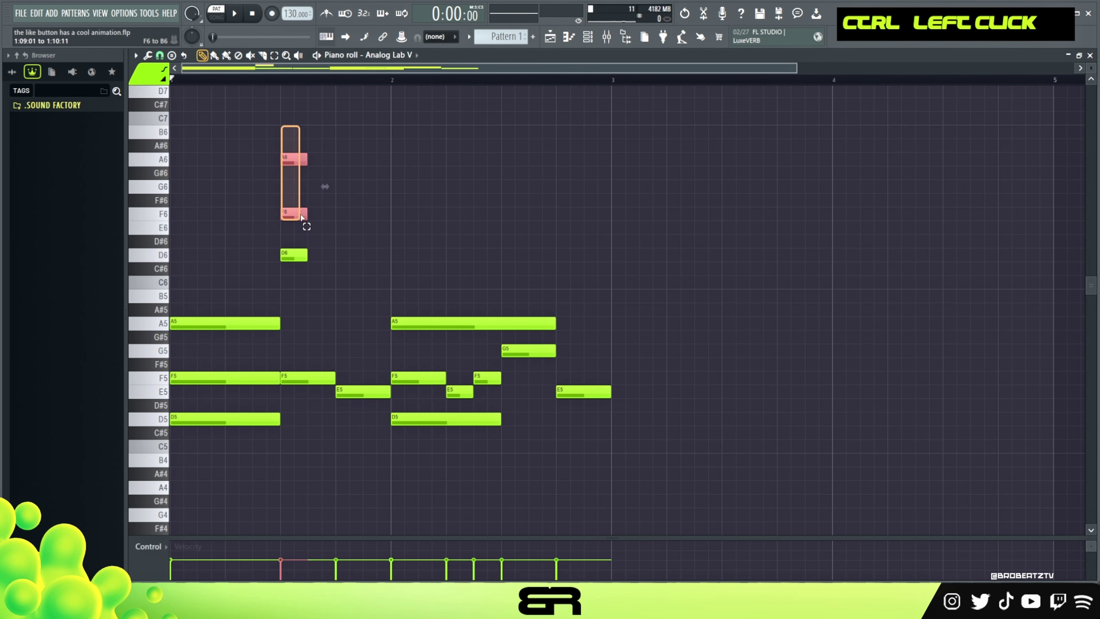
pyautogui.rightClick(288, 216)
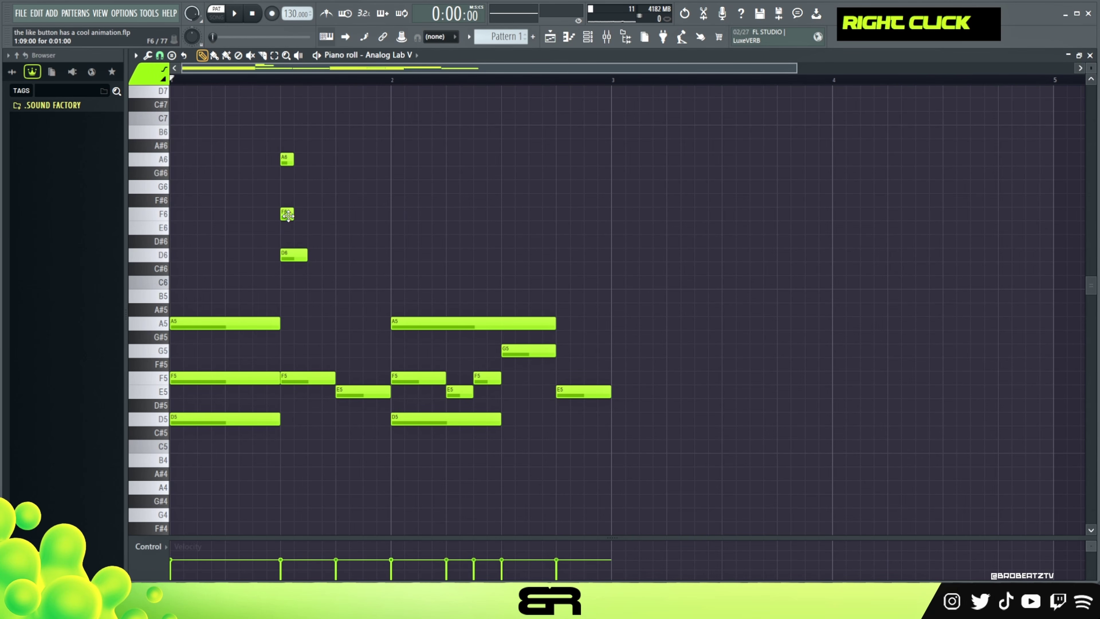
# Arrange the high notes into a run starting on bar 1's third step: one-step F6, one-step A6, then a one-beat D6, checking by playback
pyautogui.keyDown('ctrl'); pyautogui.moveTo(264, 149); pyautogui.dragTo(309, 264); pyautogui.keyUp('ctrl')
pyautogui.rightClick(299, 242)
pyautogui.press('space')
pyautogui.press('space')
pyautogui.press('space')
pyautogui.press('space')
pyautogui.rightClick(272, 213)
pyautogui.press('space')
pyautogui.press('space')
pyautogui.press('space')
pyautogui.press('space')
pyautogui.press('space')
pyautogui.hotkey('shift', 'Left')
pyautogui.press('space')
pyautogui.press('space')
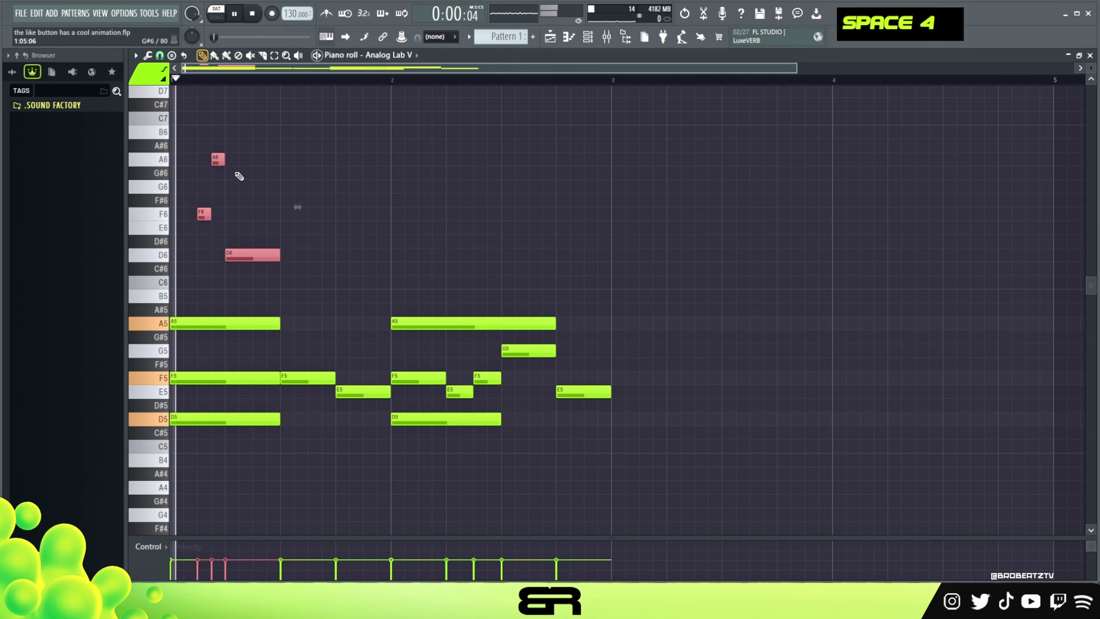
# Lengthen the D6 note in bar 1 to seven steps and listen to the pattern
pyautogui.rightClick(241, 178)
pyautogui.moveTo(280, 256); pyautogui.dragTo(321, 256)
pyautogui.press('space')
pyautogui.press('space')
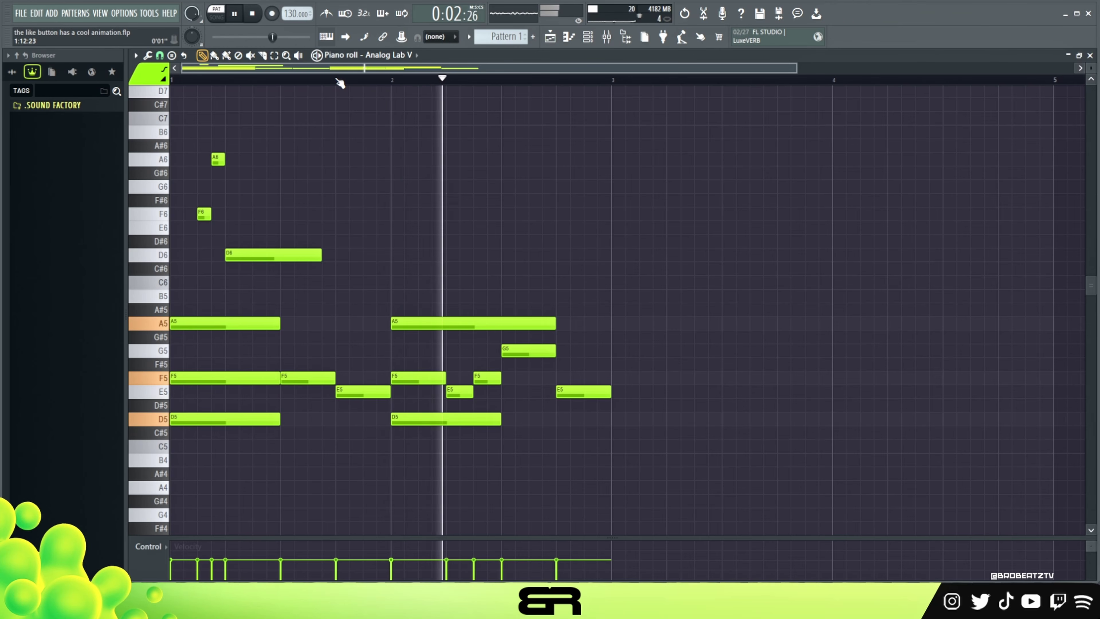
pyautogui.scroll(-2, 340, 82)
pyautogui.scroll(-2, 437, 287)
pyautogui.press('space')
# Duplicate the entire two-bar pattern into bars 3 and 4, and clear the time selection
pyautogui.hotkey('ctrl', 'a')
pyautogui.keyDown('shift'); pyautogui.click(209, 242); pyautogui.keyUp('shift')
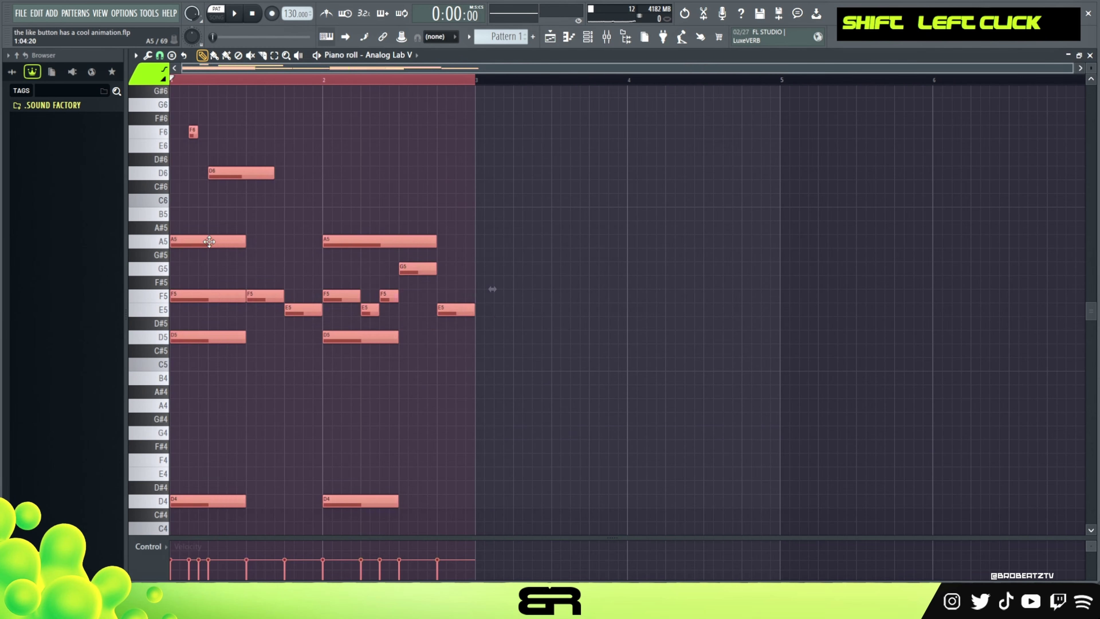
pyautogui.moveTo(209, 241); pyautogui.dragTo(515, 241)
pyautogui.keyDown('ctrl'); pyautogui.rightClick(442, 174); pyautogui.keyUp('ctrl')
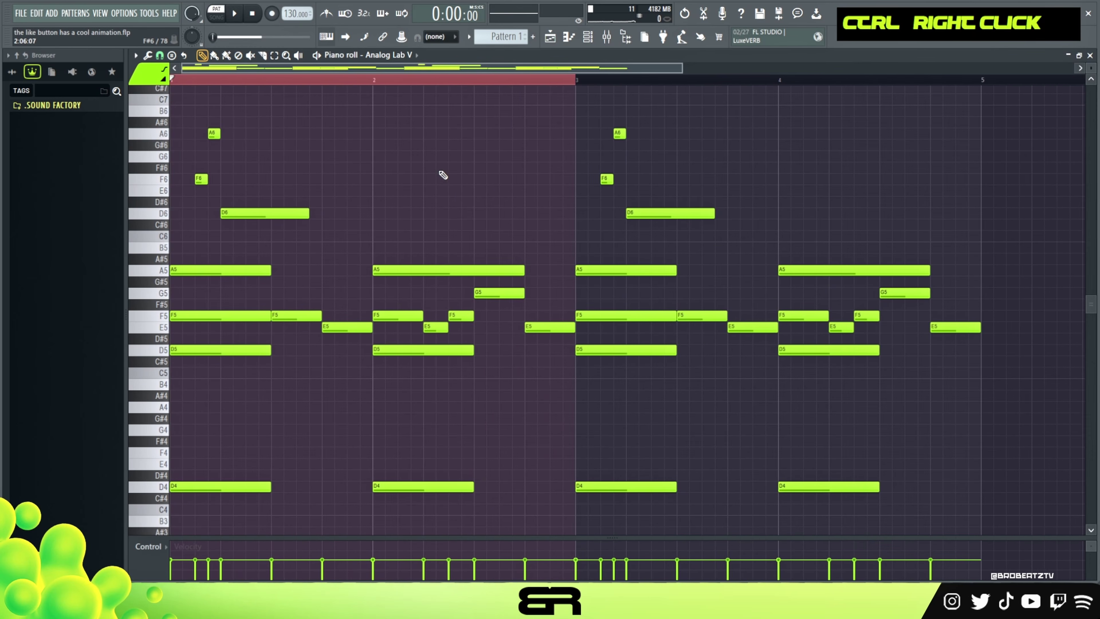
pyautogui.rightClick(397, 92)
pyautogui.doubleClick(392, 83)
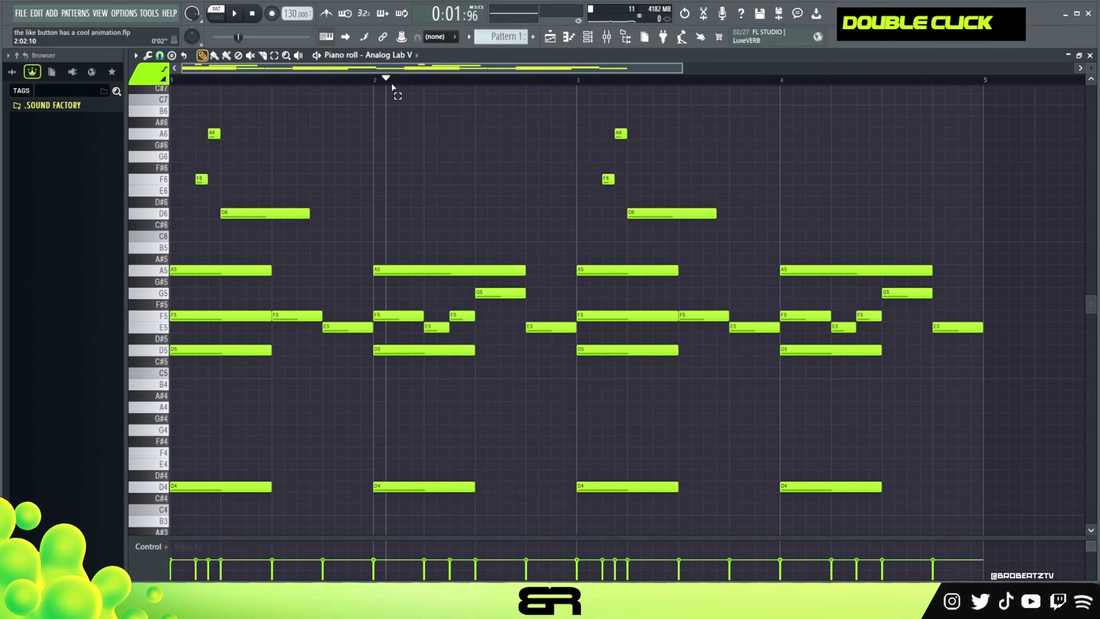
# Listen to the four-bar pattern and duplicate all of it into bars 5 to 8, leaving the copied notes deselected
pyautogui.press('space')
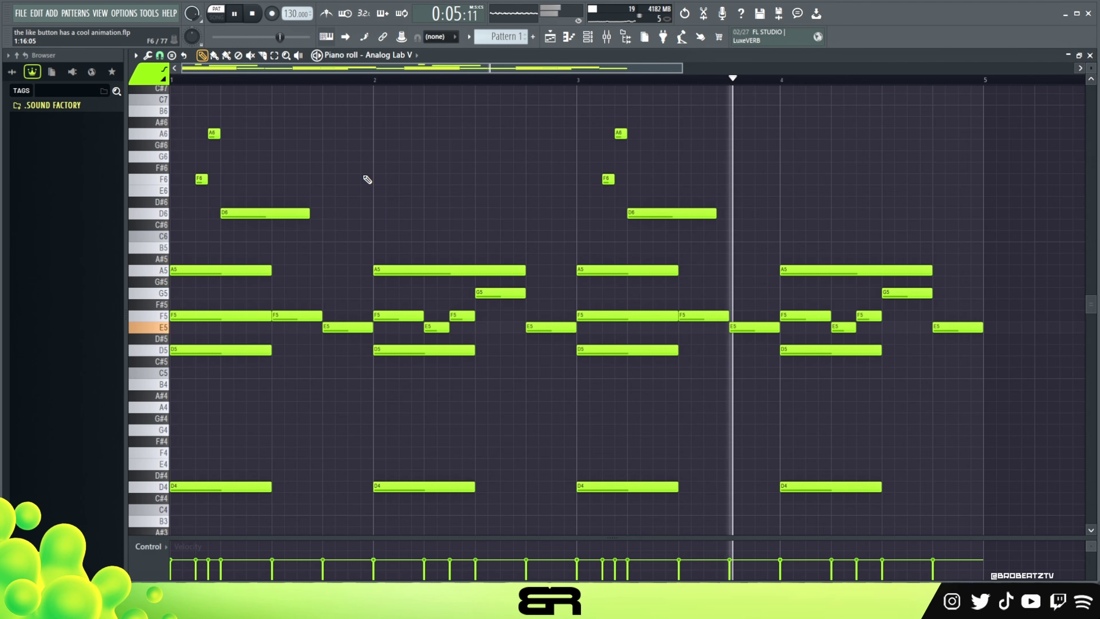
pyautogui.press('space')
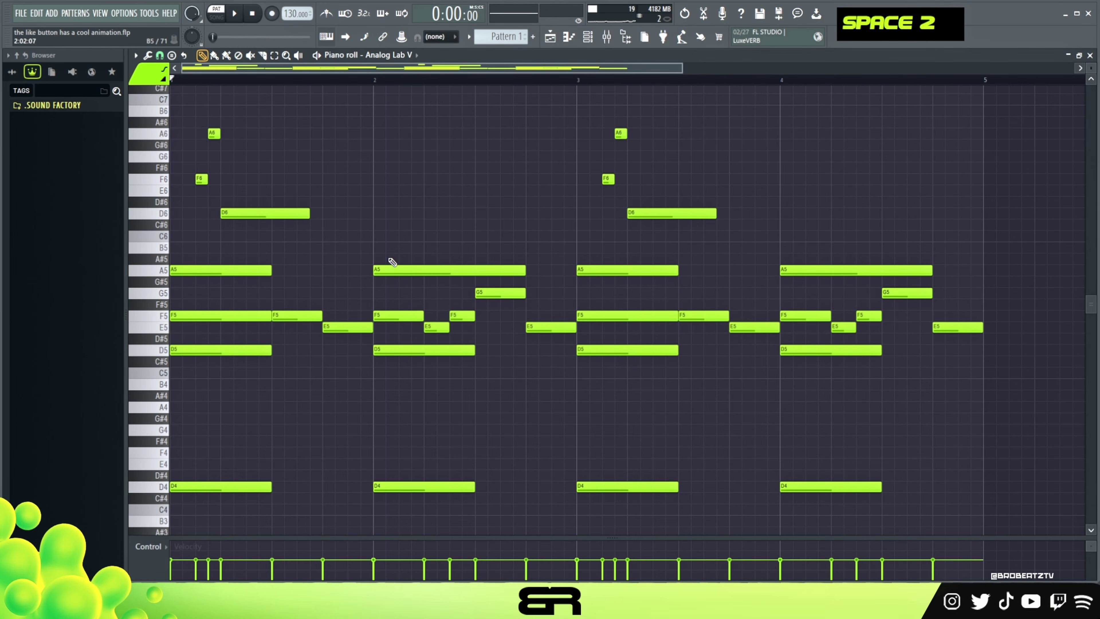
pyautogui.hotkey('ctrl', 'a')
pyautogui.keyDown('shift'); pyautogui.moveTo(192, 272); pyautogui.dragTo(1005, 266); pyautogui.keyUp('shift')
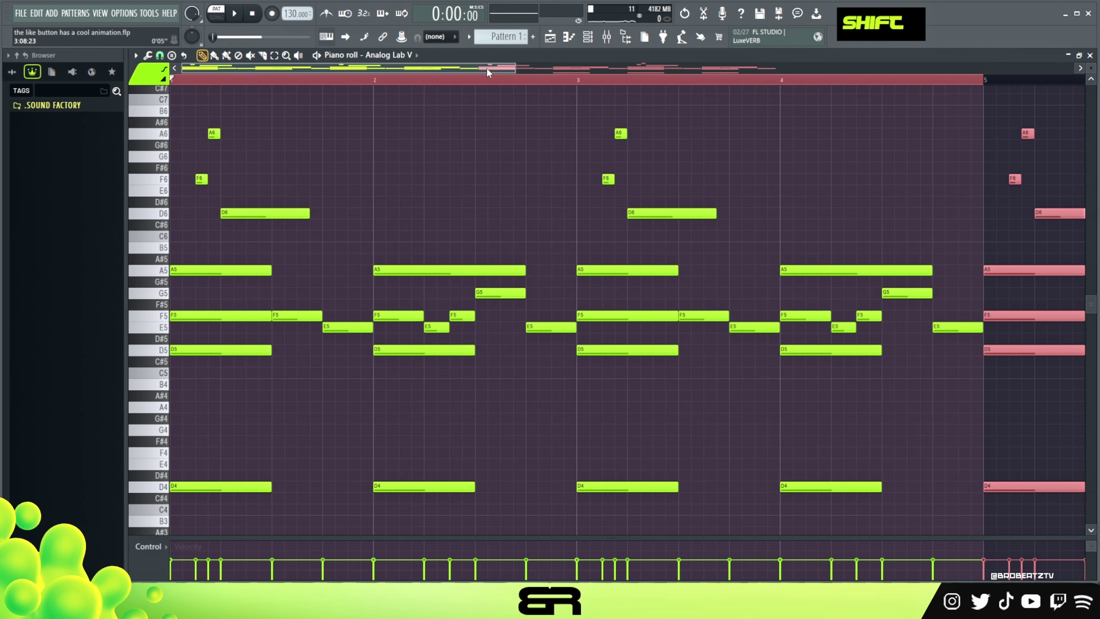
pyautogui.moveTo(487, 68); pyautogui.dragTo(720, 104)
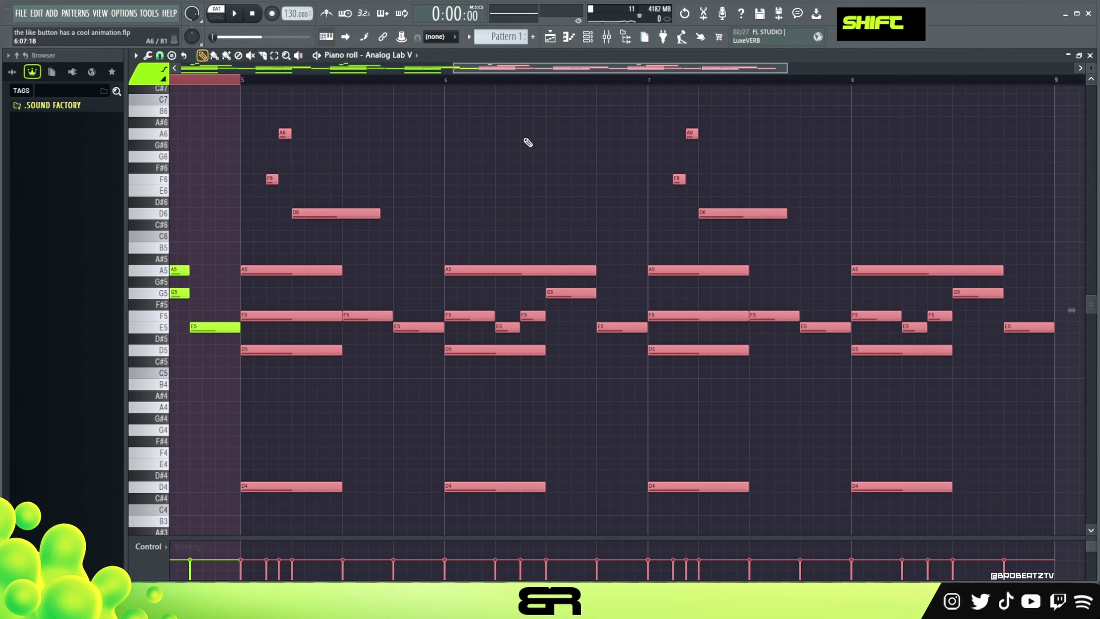
pyautogui.rightClick(542, 137)
pyautogui.keyDown('ctrl'); pyautogui.moveTo(258, 255); pyautogui.dragTo(308, 353); pyautogui.keyUp('ctrl')
pyautogui.rightClick(335, 378)
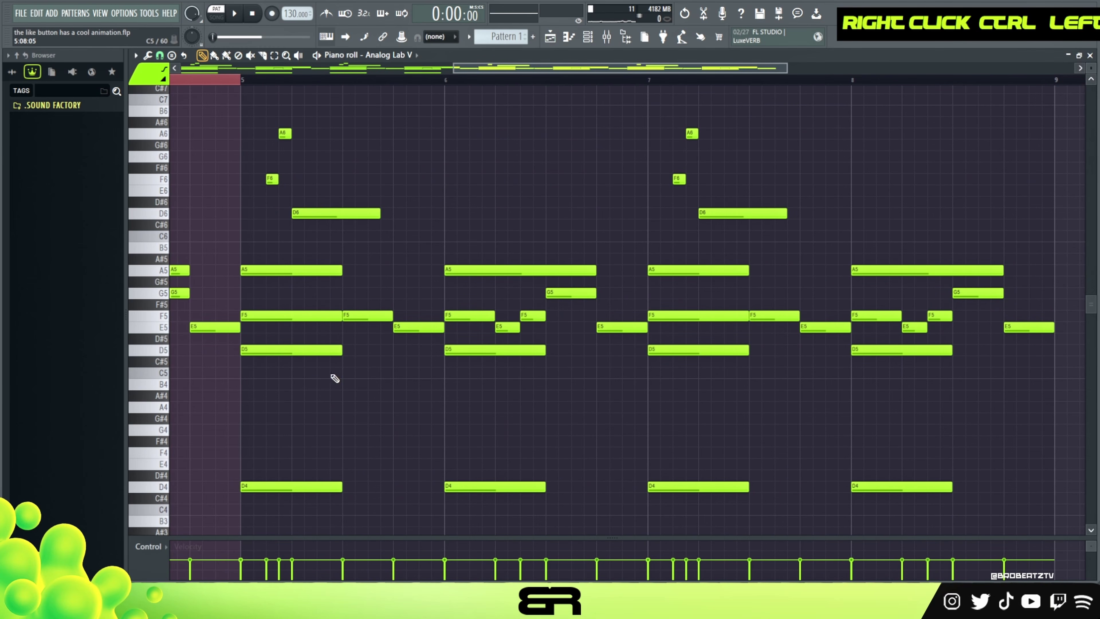
# Lower the four D4 bass notes in bars 5 to 8 by five semitones to A3 and fit all eight bars in view
pyautogui.keyDown('ctrl'); pyautogui.click(287, 266); pyautogui.keyUp('ctrl')
pyautogui.moveTo(287, 269)
pyautogui.keyDown('shift'); pyautogui.mouseDown()
pyautogui.moveTo(253, 270)
pyautogui.moveTo(300, 269)
pyautogui.mouseUp(); pyautogui.keyUp('shift')
pyautogui.hotkey('ctrl', 'Down')
pyautogui.hotkey('ctrl', 'Down')
pyautogui.scroll(-3, 295, 330)
pyautogui.keyDown('ctrl'); pyautogui.moveTo(252, 380); pyautogui.dragTo(955, 424); pyautogui.keyUp('ctrl')
pyautogui.hotkey('shift', 'Down')
pyautogui.hotkey('shift', 'Down')
pyautogui.hotkey('shift', 'Down')
pyautogui.hotkey('shift', 'Down')
pyautogui.hotkey('shift', 'Down')
pyautogui.rightClick(351, 453)
pyautogui.keyDown('ctrl'); pyautogui.rightClick(347, 280); pyautogui.keyUp('ctrl')
pyautogui.rightClick(699, 386)
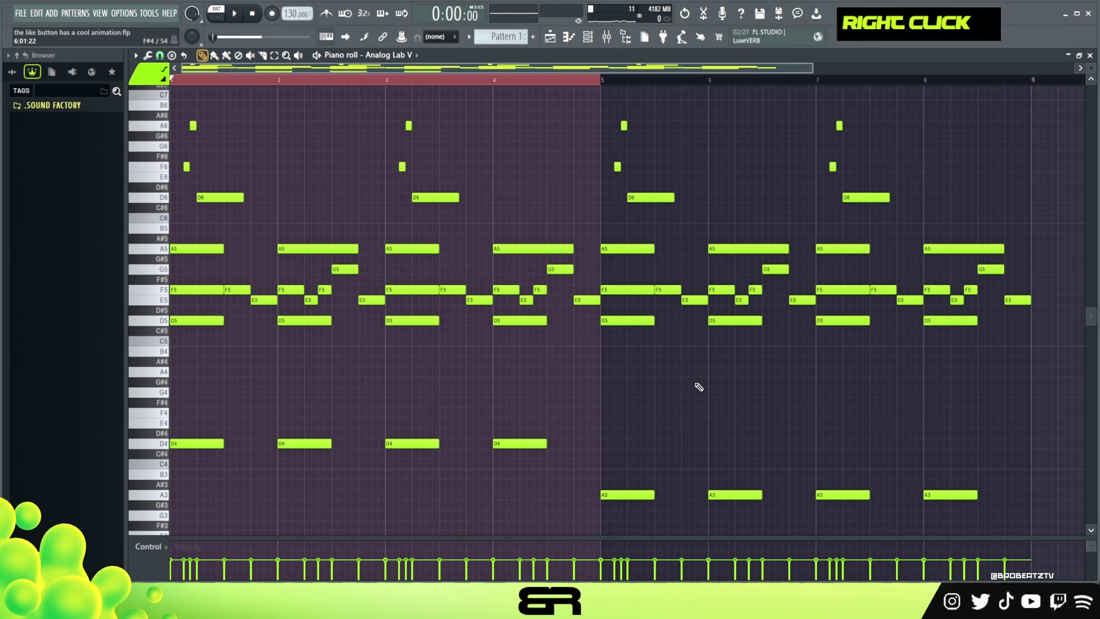
# Clear the time selection and listen to the pattern from the end of bar 3
pyautogui.click(487, 82)
pyautogui.press('space')
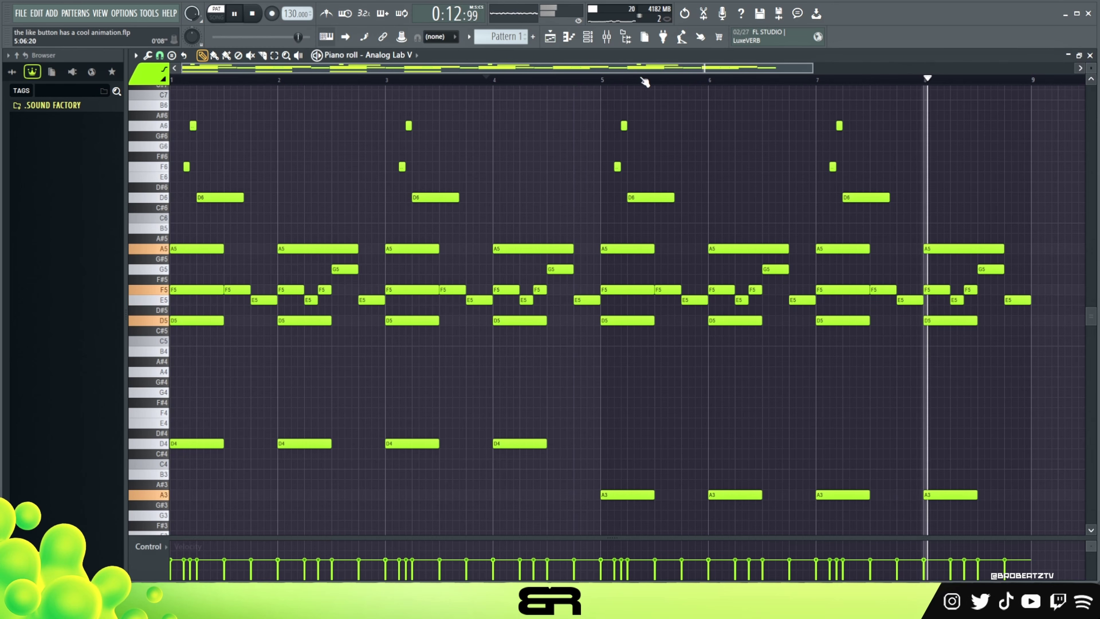
pyautogui.press('space')
# Try raising the bass note in bar 8 to B3 and restore it to A3
pyautogui.keyDown('ctrl'); pyautogui.click(953, 494); pyautogui.keyUp('ctrl')
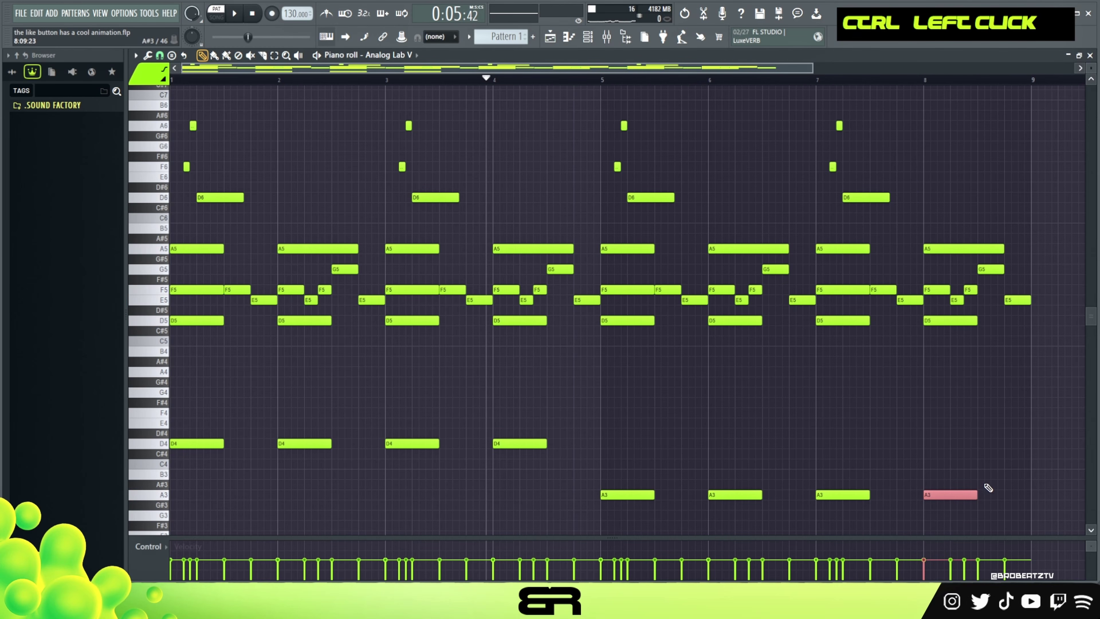
pyautogui.hotkey('shift', 'Up')
pyautogui.hotkey('shift', 'Up')
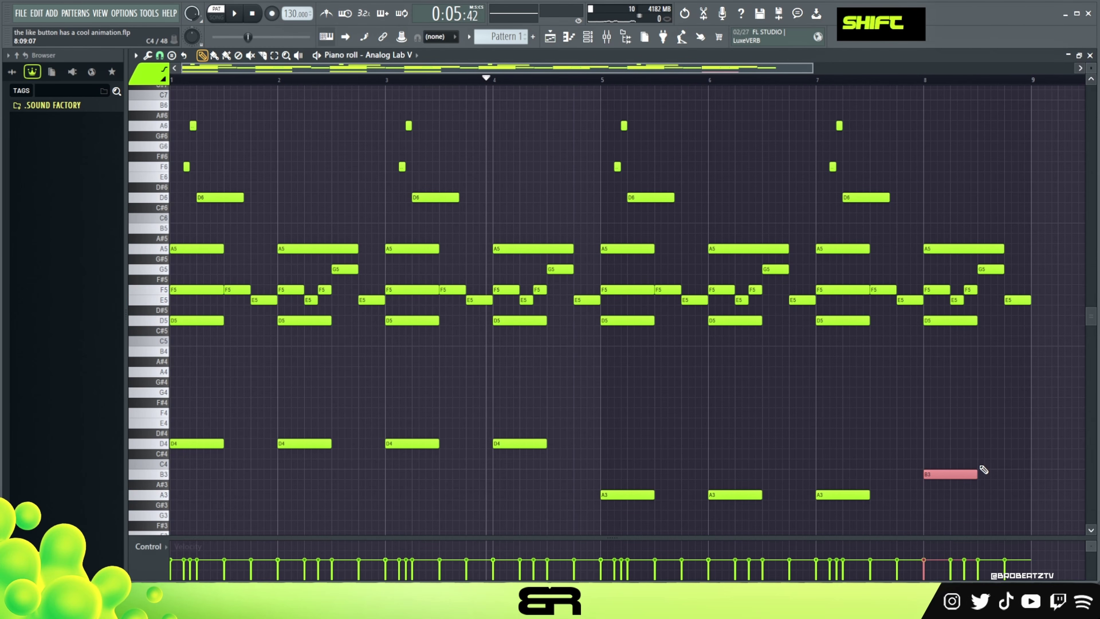
pyautogui.hotkey('shift', 'Down')
pyautogui.hotkey('shift', 'Down')
pyautogui.rightClick(974, 467)
pyautogui.moveTo(1027, 519); pyautogui.dragTo(94, 117)
pyautogui.rightClick(298, 107)
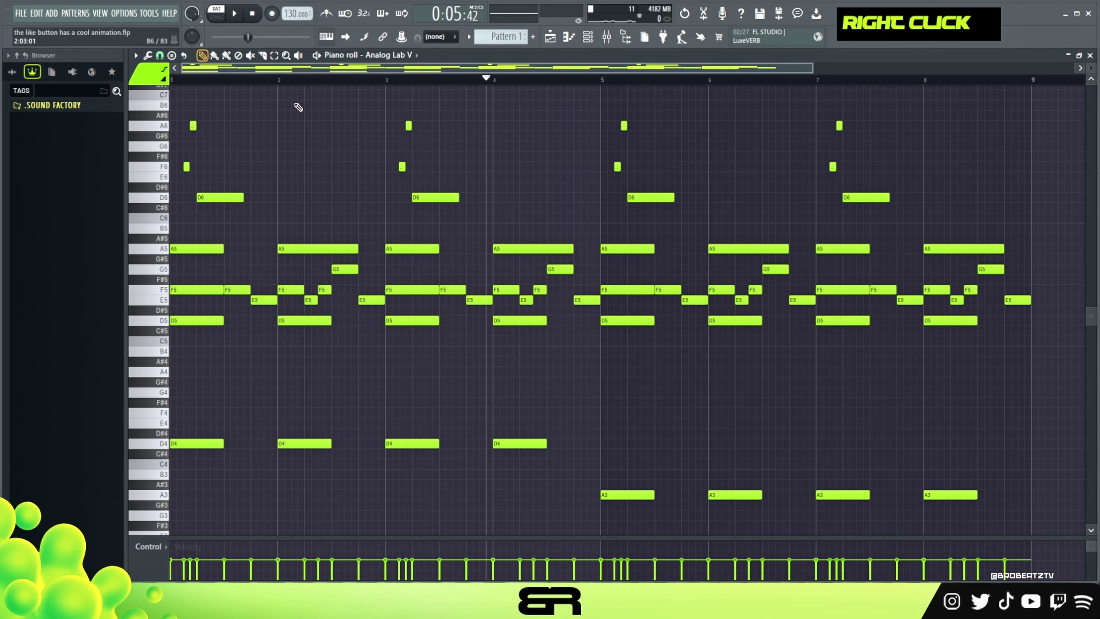
# Copy the notes of the second Analog Lab V channel into the first Analog Lab V channel and listen to both together
pyautogui.click(588, 37)
pyautogui.rightClick(316, 179)
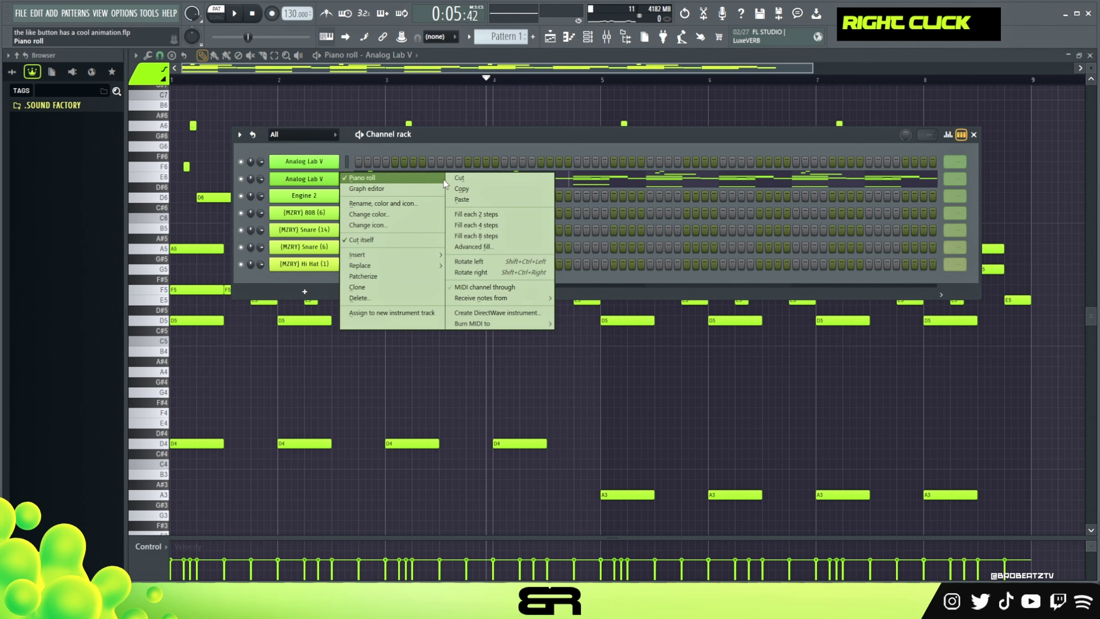
pyautogui.click(433, 185)
pyautogui.rightClick(420, 160)
pyautogui.click(463, 183)
pyautogui.press('space')
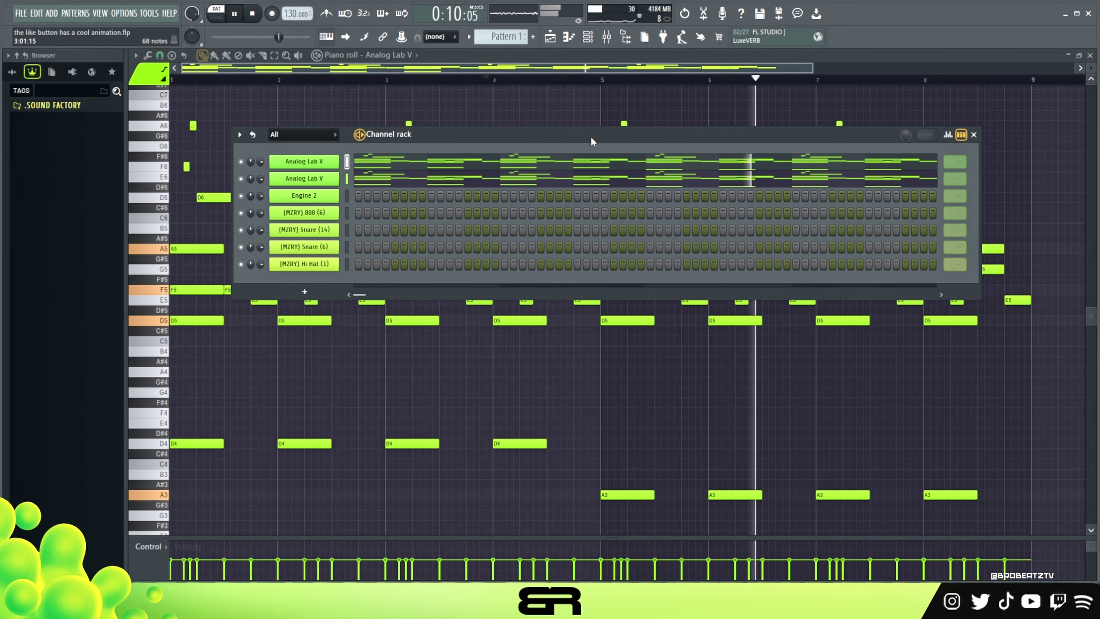
pyautogui.press('space')
# Close the Engine 2 plugin window and open that channel's piano roll
pyautogui.moveTo(510, 144)
pyautogui.mouseDown()
pyautogui.moveTo(466, 176)
pyautogui.moveTo(524, 159)
pyautogui.mouseUp()
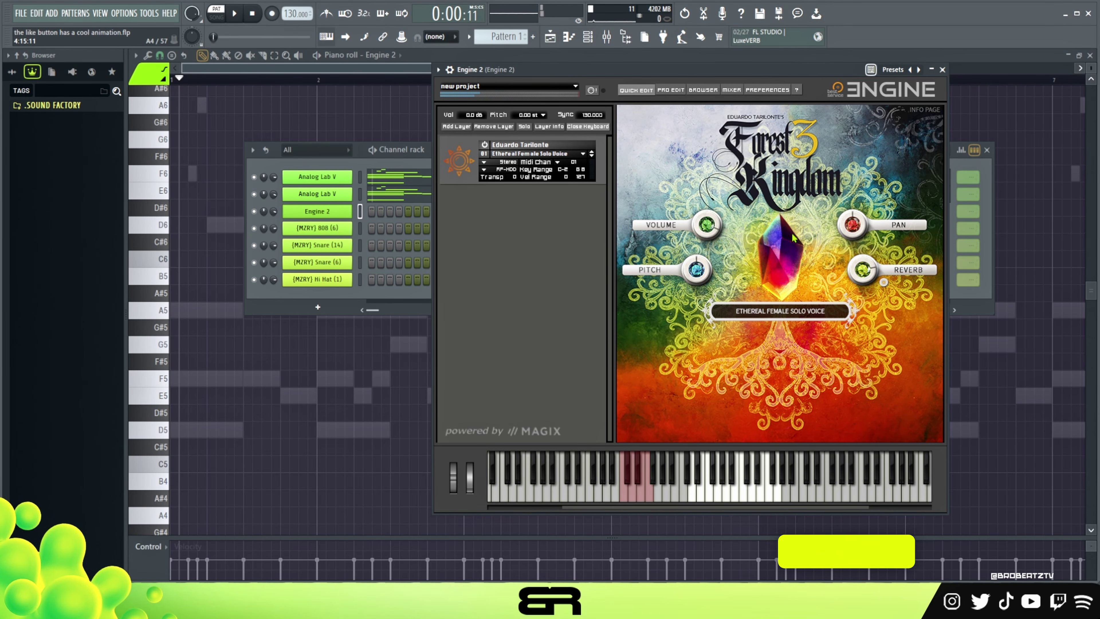
pyautogui.click(943, 69)
pyautogui.rightClick(360, 213)
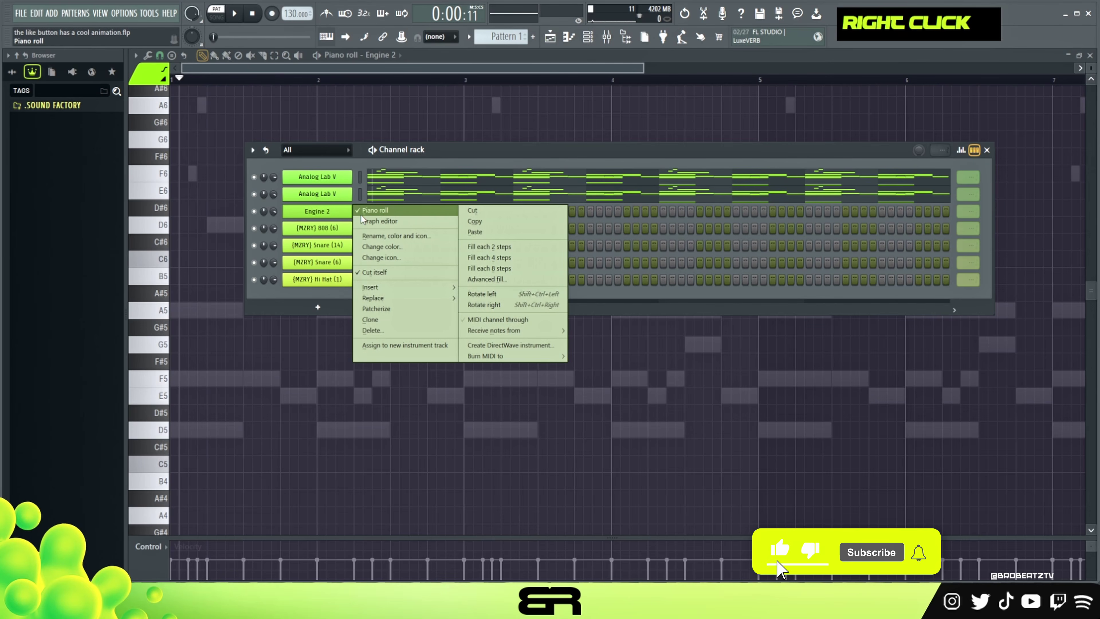
pyautogui.click(202, 211)
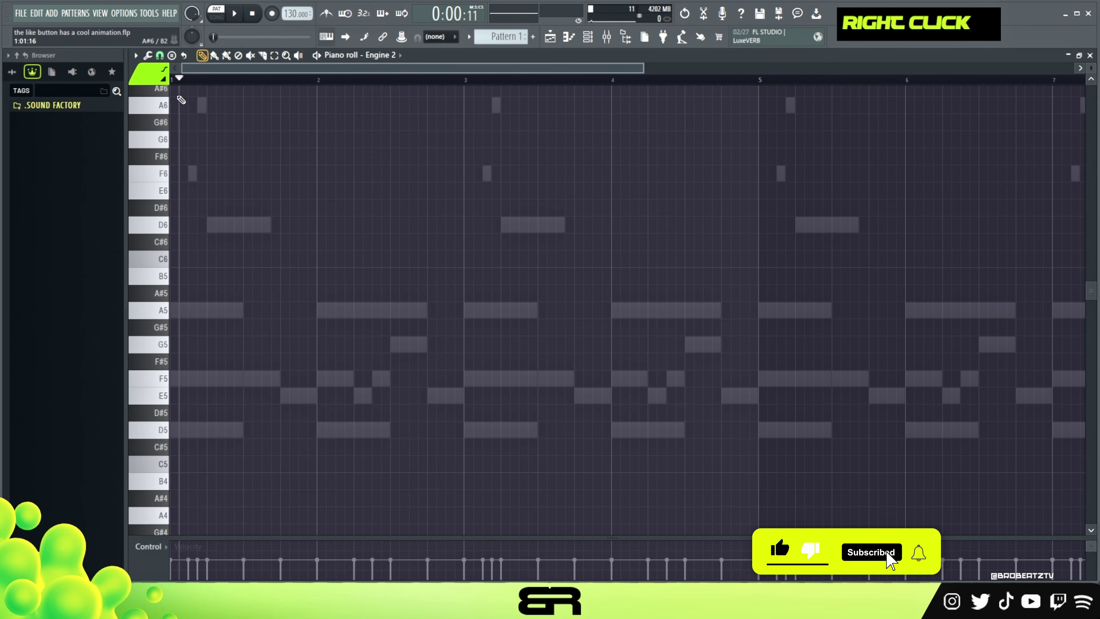
# Draw a long F5 filling bars 1 and 2 and a long E5 from bar 3 to the end of bar 4's third beat
pyautogui.click(195, 378)
pyautogui.click(299, 396)
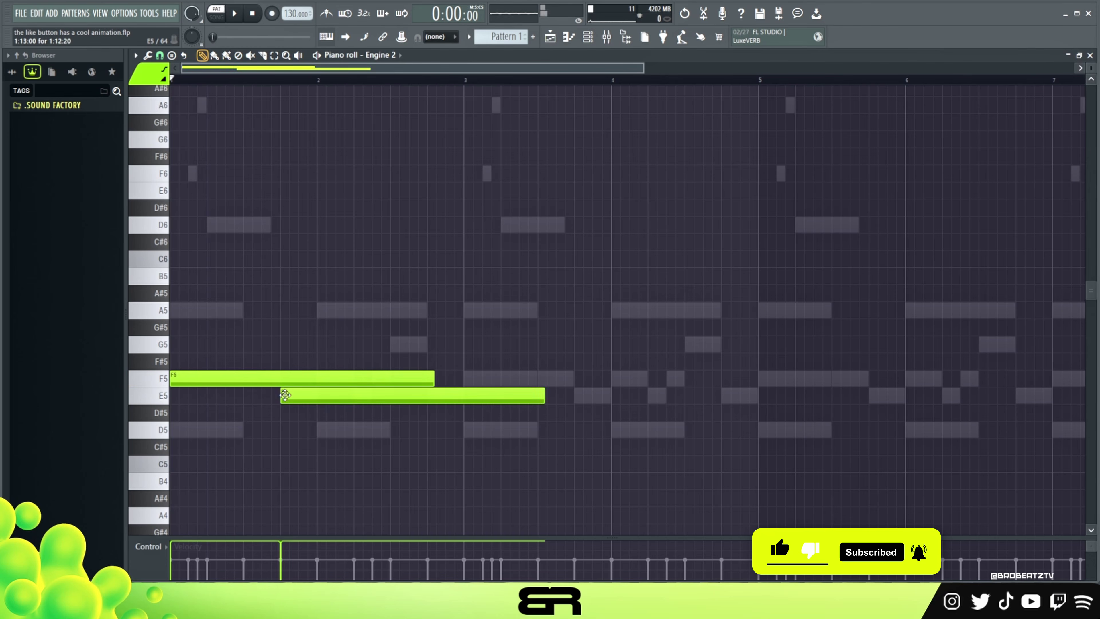
pyautogui.keyDown('ctrl'); pyautogui.click(402, 396); pyautogui.keyUp('ctrl')
pyautogui.hotkey('shift', 'd')
pyautogui.press('space')
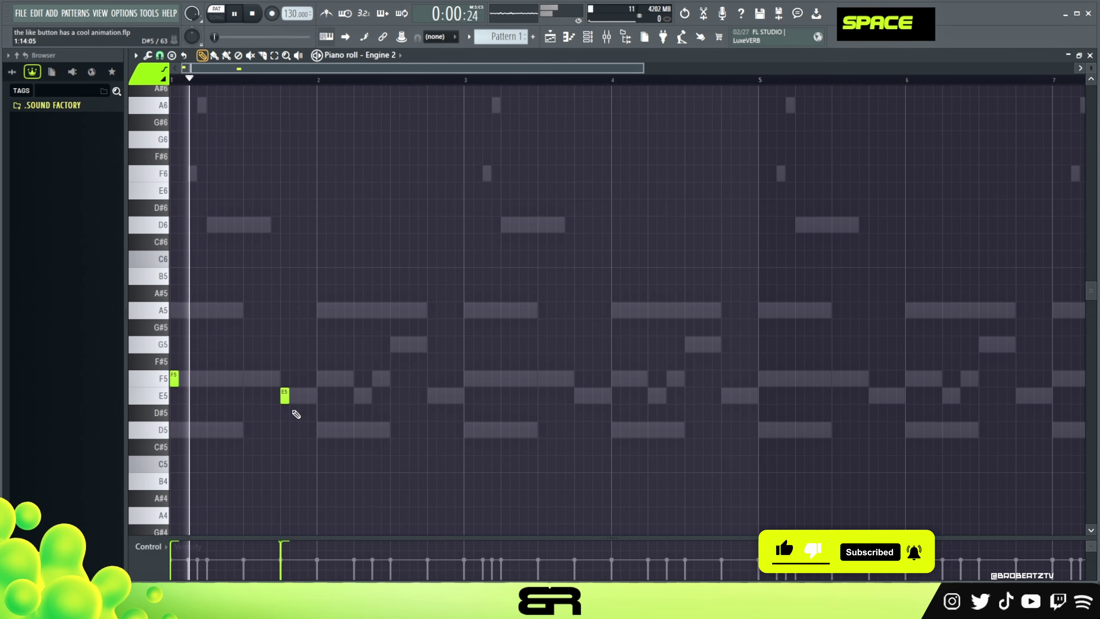
pyautogui.rightClick(297, 401)
pyautogui.moveTo(301, 403); pyautogui.dragTo(536, 406)
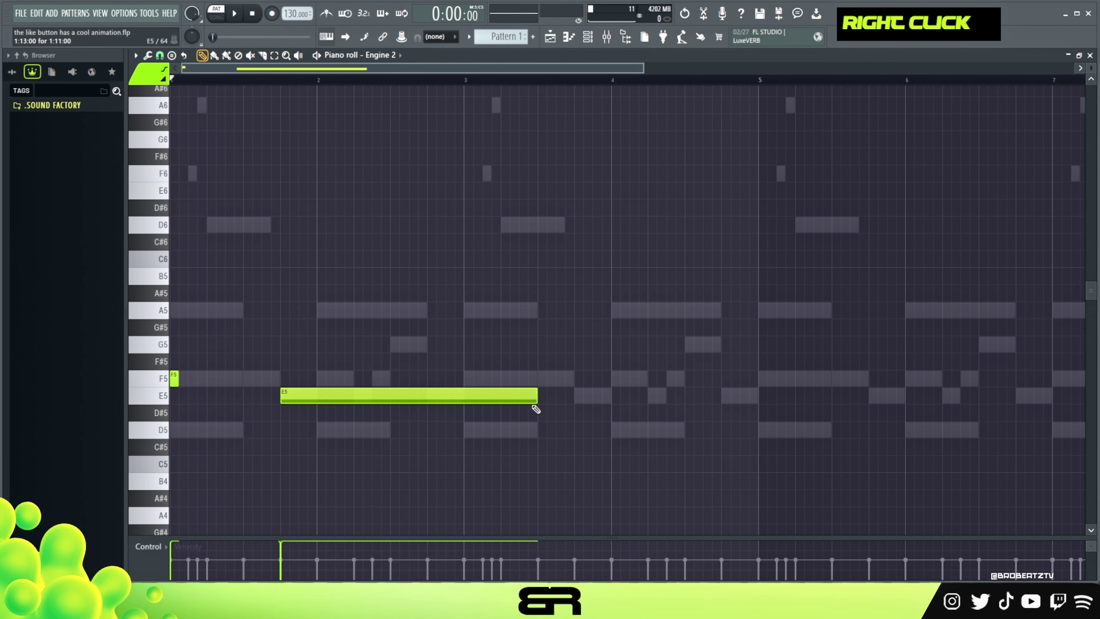
pyautogui.moveTo(427, 395); pyautogui.dragTo(602, 401)
pyautogui.click(175, 378)
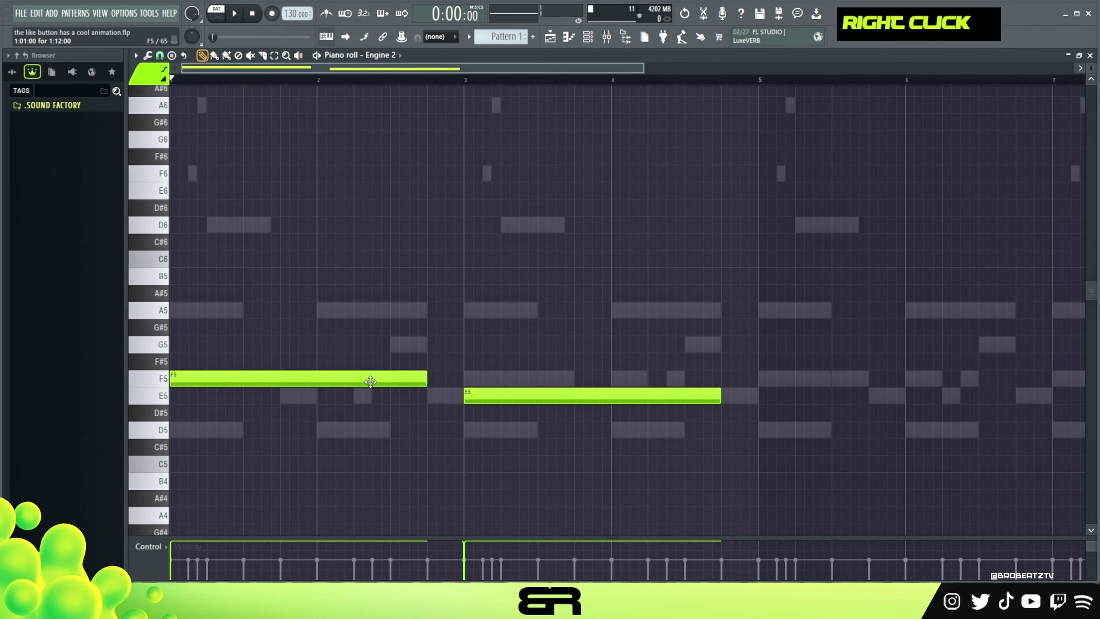
pyautogui.moveTo(429, 379); pyautogui.dragTo(462, 378)
# Play the Engine 2 part and stretch the F5 slightly past the start of bar 3 so it overlaps the E5
pyautogui.press('space')
pyautogui.rightClick(587, 367)
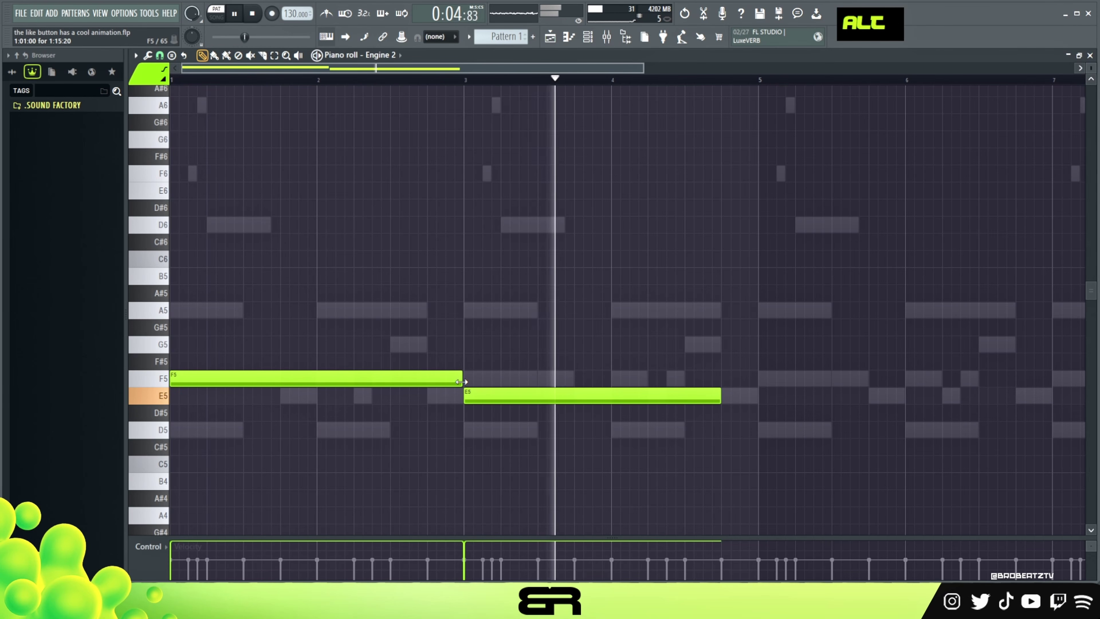
pyautogui.moveTo(462, 378); pyautogui.dragTo(471, 379)
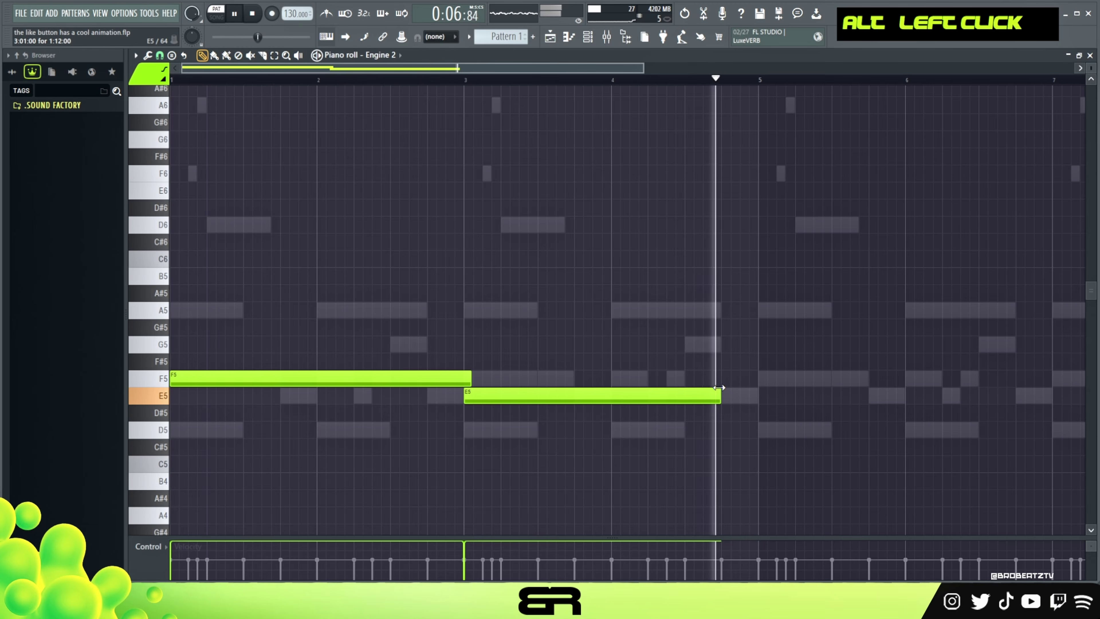
pyautogui.press('space')
# Add a short F5 on bar 4's last beat and a long A5 across bars 5 and 6, overlapping the E5 with the short F5
pyautogui.click(726, 379)
pyautogui.moveTo(1021, 381); pyautogui.dragTo(771, 381)
pyautogui.click(767, 311)
pyautogui.moveTo(805, 314); pyautogui.dragTo(844, 357)
pyautogui.press('space')
pyautogui.moveTo(520, 395); pyautogui.dragTo(531, 396)
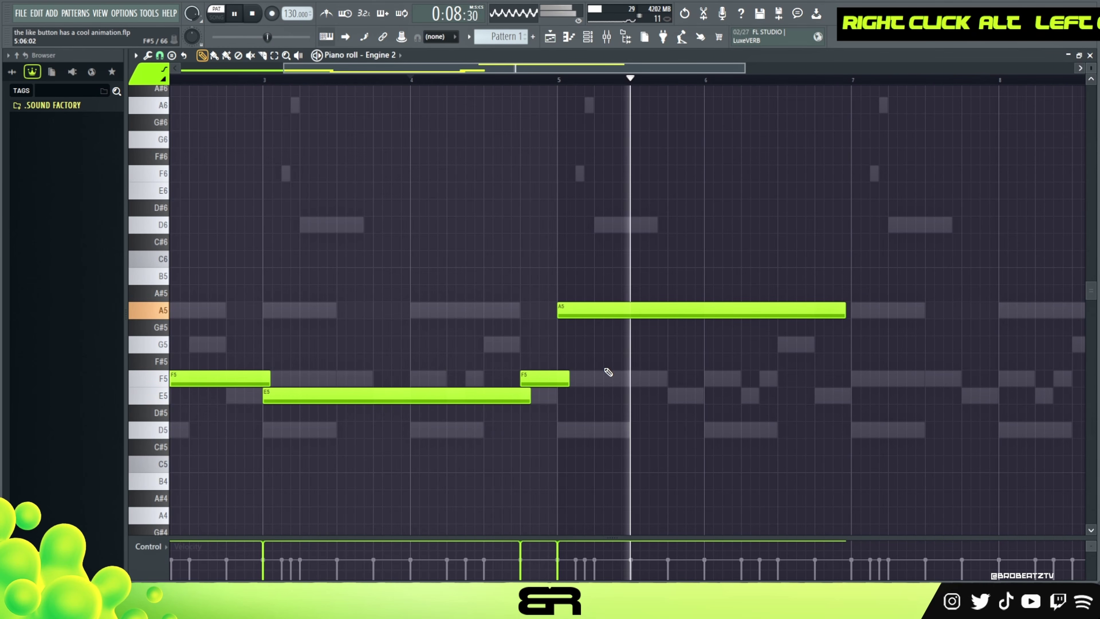
# Lower the velocity of the long A5 note and listen to the result
pyautogui.press('space')
pyautogui.keyDown('alt'); pyautogui.scroll(-10, 611, 308); pyautogui.keyUp('alt')
pyautogui.press('space')
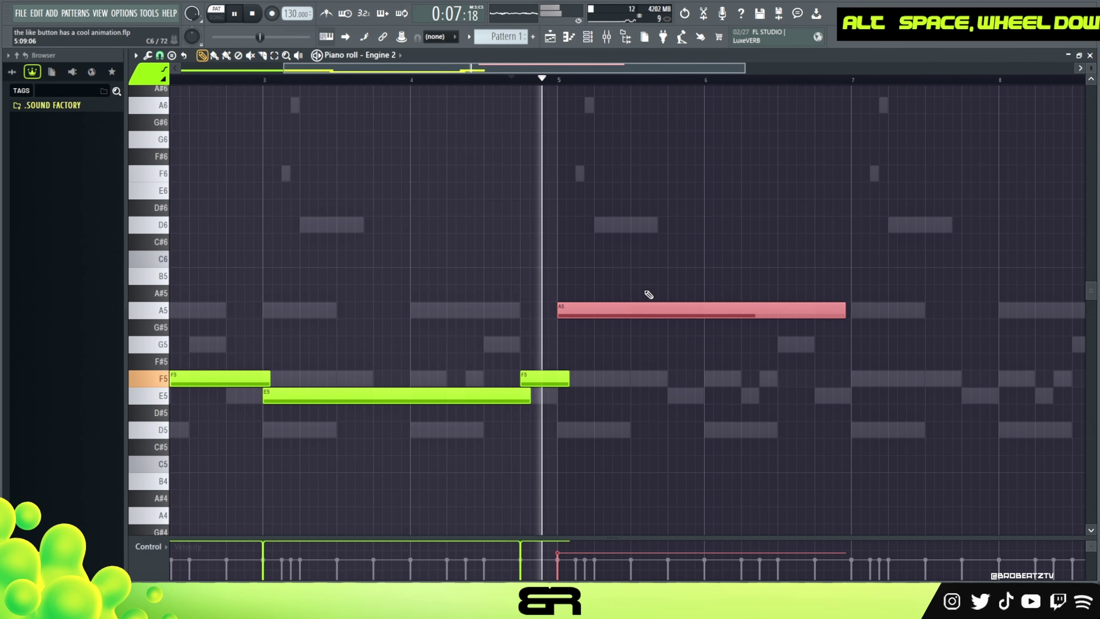
pyautogui.rightClick(662, 344)
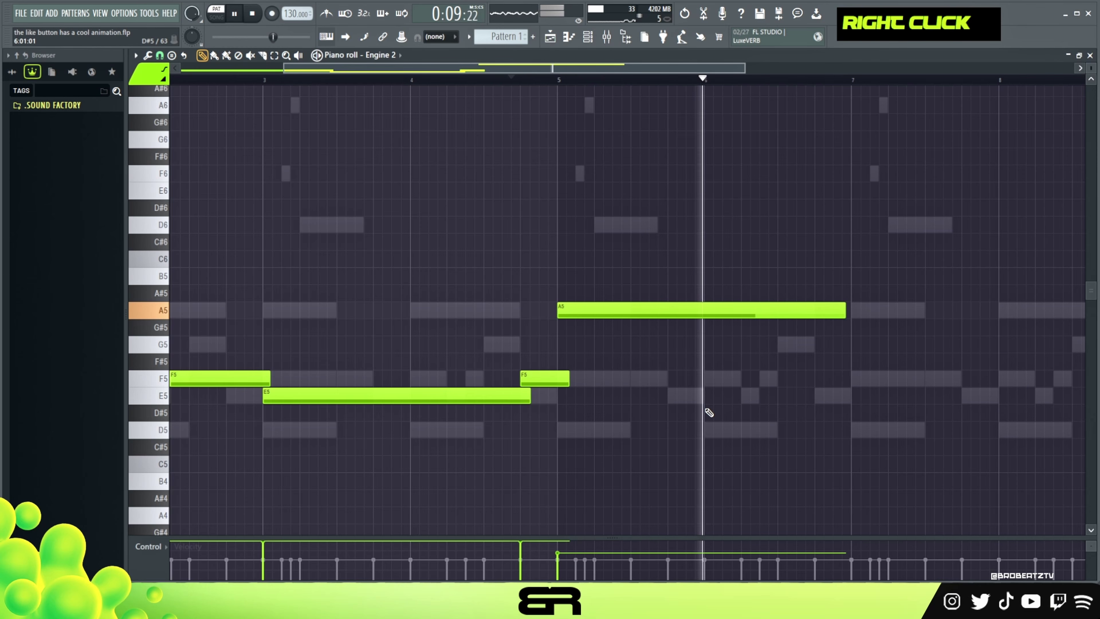
pyautogui.hotkey('ctrl', 'space')
# Copy the short F5 to the last beat of bar 6 and the long E5 to the start of bar 7
pyautogui.keyDown('ctrl'); pyautogui.moveTo(571, 370); pyautogui.dragTo(493, 400); pyautogui.keyUp('ctrl')
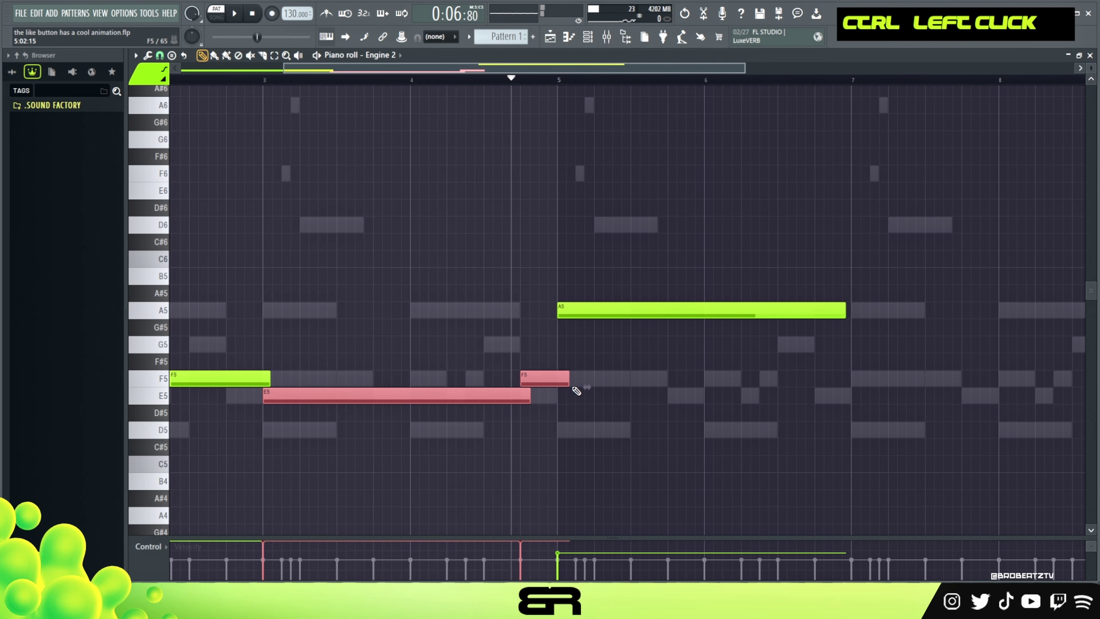
pyautogui.keyDown('ctrl'); pyautogui.moveTo(581, 407); pyautogui.dragTo(839, 382); pyautogui.keyUp('ctrl')
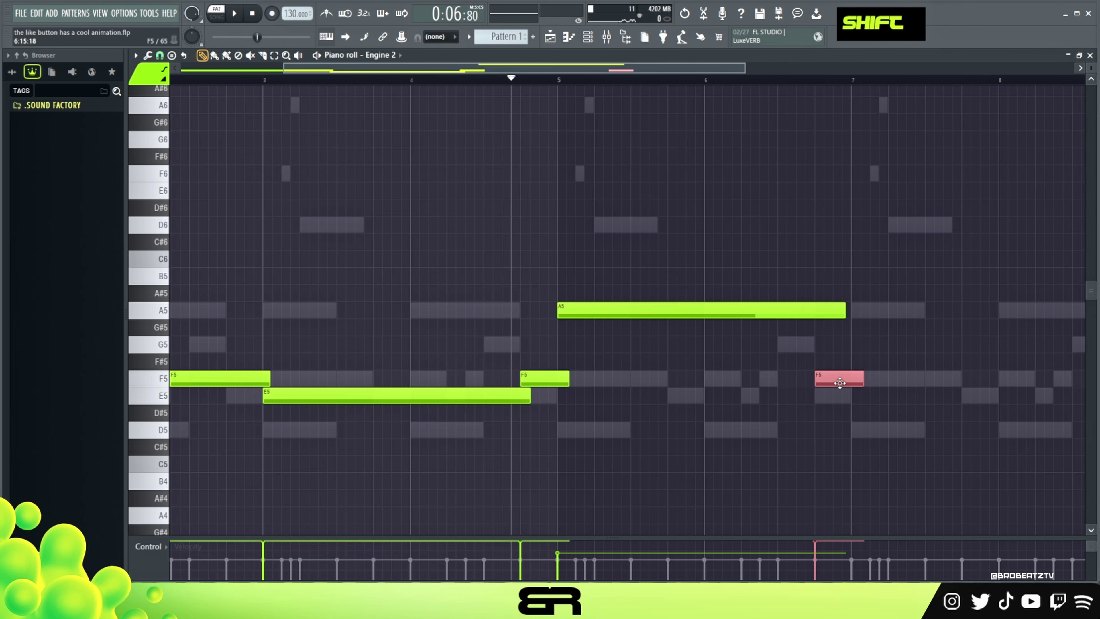
pyautogui.keyDown('ctrl'); pyautogui.click(447, 388); pyautogui.keyUp('ctrl')
pyautogui.moveTo(300, 399); pyautogui.dragTo(885, 422)
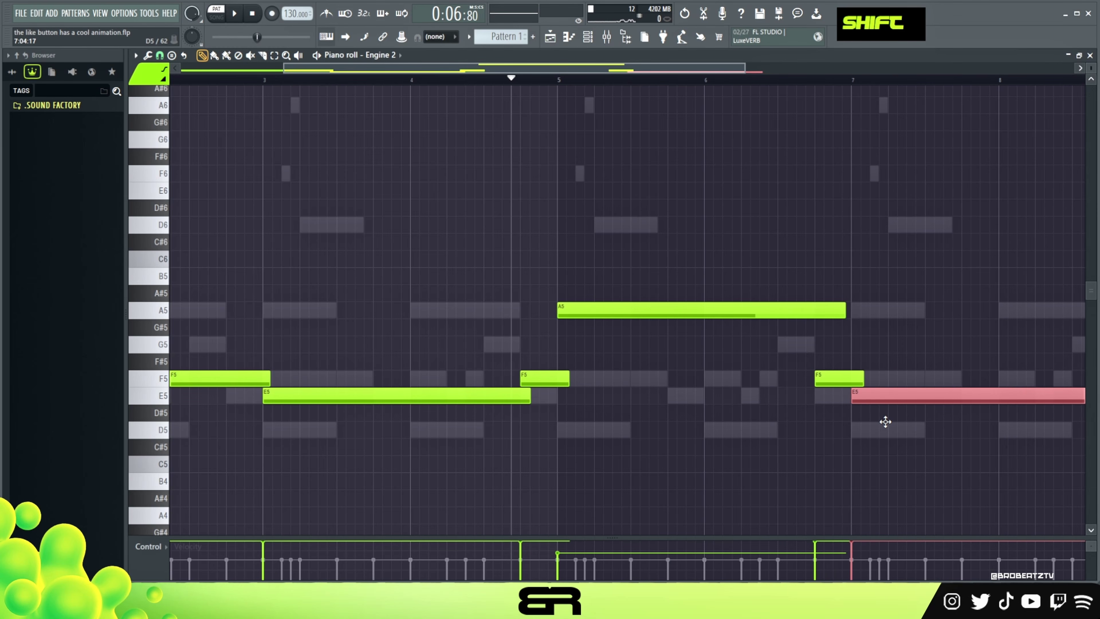
# Shorten the A5 to end within bar 6's last beat and extend the second long E5 to just before the end of bar 8
pyautogui.keyDown('alt'); pyautogui.moveTo(845, 314); pyautogui.dragTo(830, 314); pyautogui.keyUp('alt')
pyautogui.rightClick(694, 112)
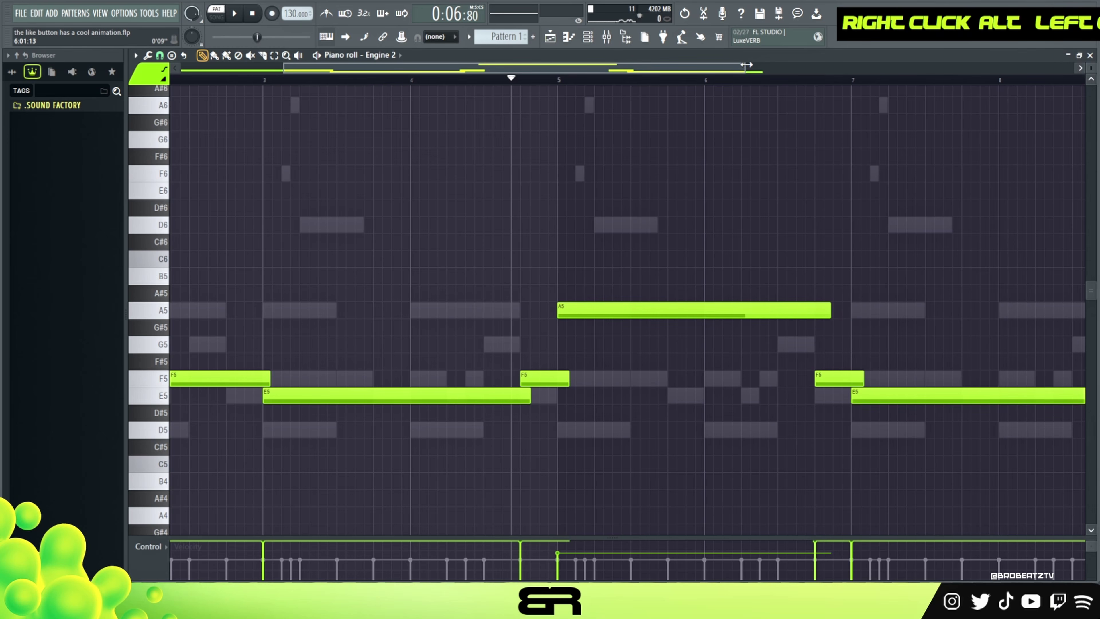
pyautogui.moveTo(745, 65); pyautogui.dragTo(797, 64)
pyautogui.rightClick(952, 328)
pyautogui.keyDown('alt'); pyautogui.moveTo(995, 396); pyautogui.dragTo(1016, 396); pyautogui.keyUp('alt')
pyautogui.press('space')
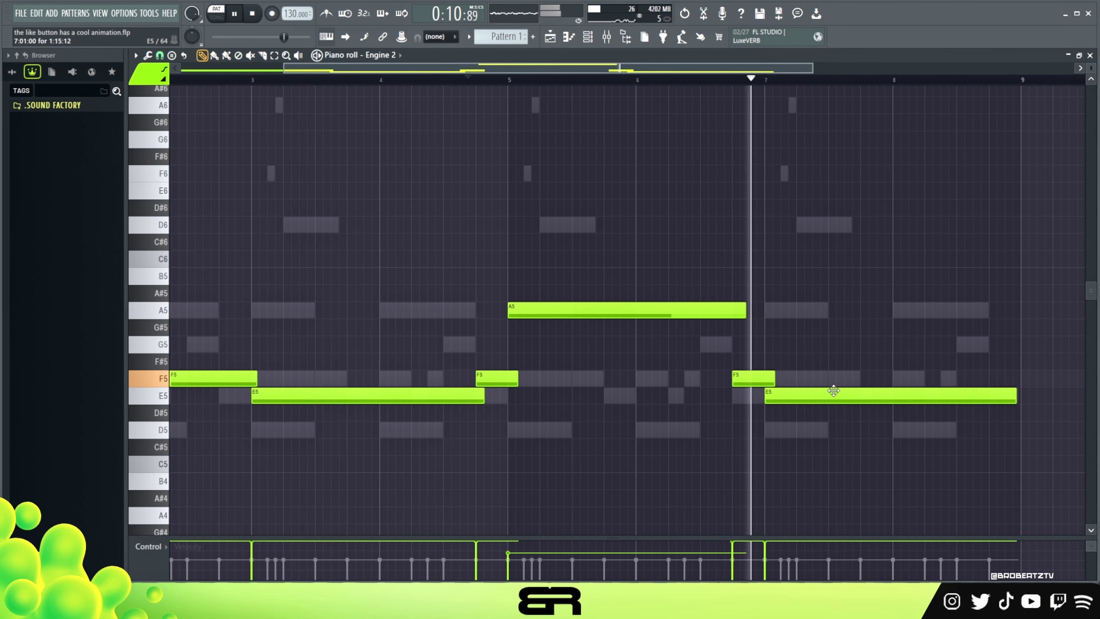
# Slightly lower the velocities of the bar 6 F5 and the bar 7 E5, and return the playback position to the start
pyautogui.keyDown('ctrl'); pyautogui.click(754, 379); pyautogui.keyUp('ctrl')
pyautogui.scroll(-4, 754, 378)
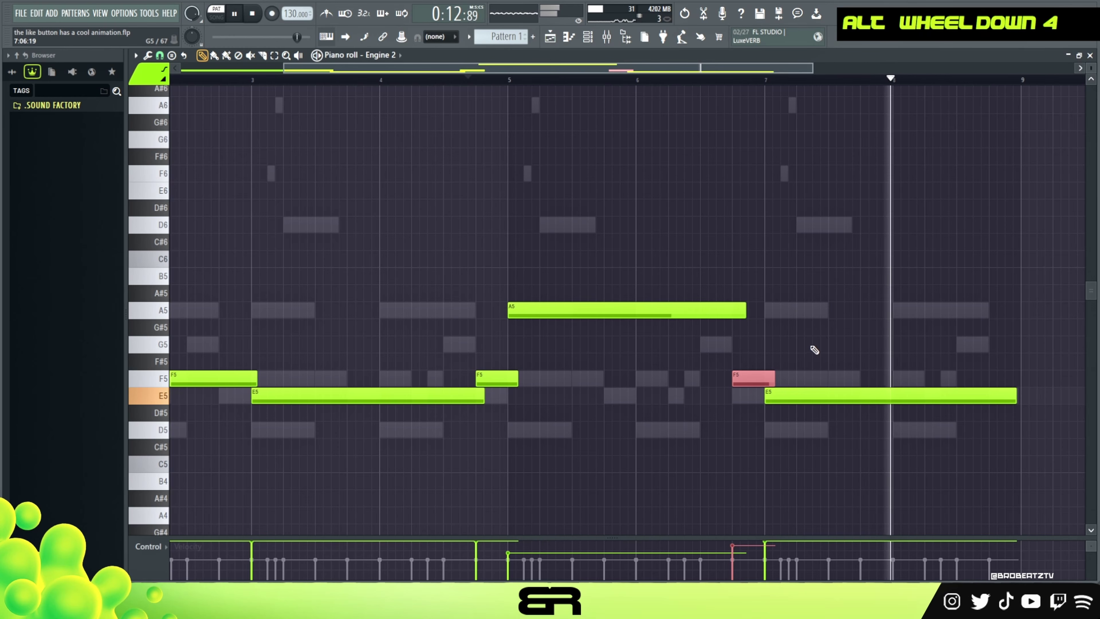
pyautogui.rightClick(830, 376)
pyautogui.keyDown('ctrl'); pyautogui.click(834, 396); pyautogui.keyUp('ctrl')
pyautogui.scroll(-3, 835, 376)
pyautogui.press('space')
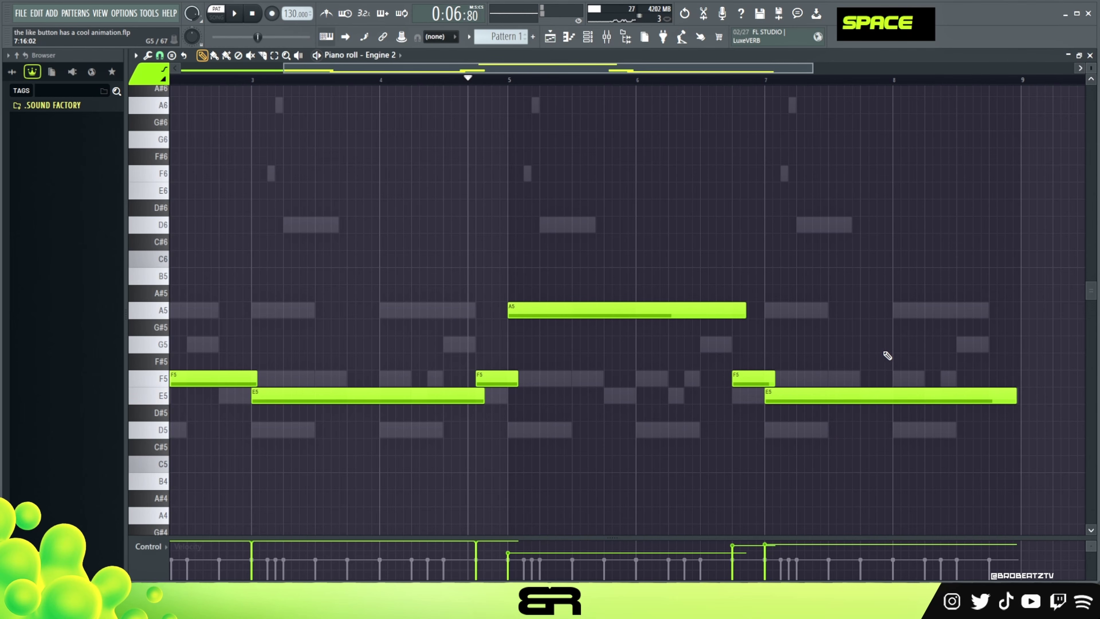
pyautogui.keyDown('ctrl'); pyautogui.rightClick(572, 224); pyautogui.keyUp('ctrl')
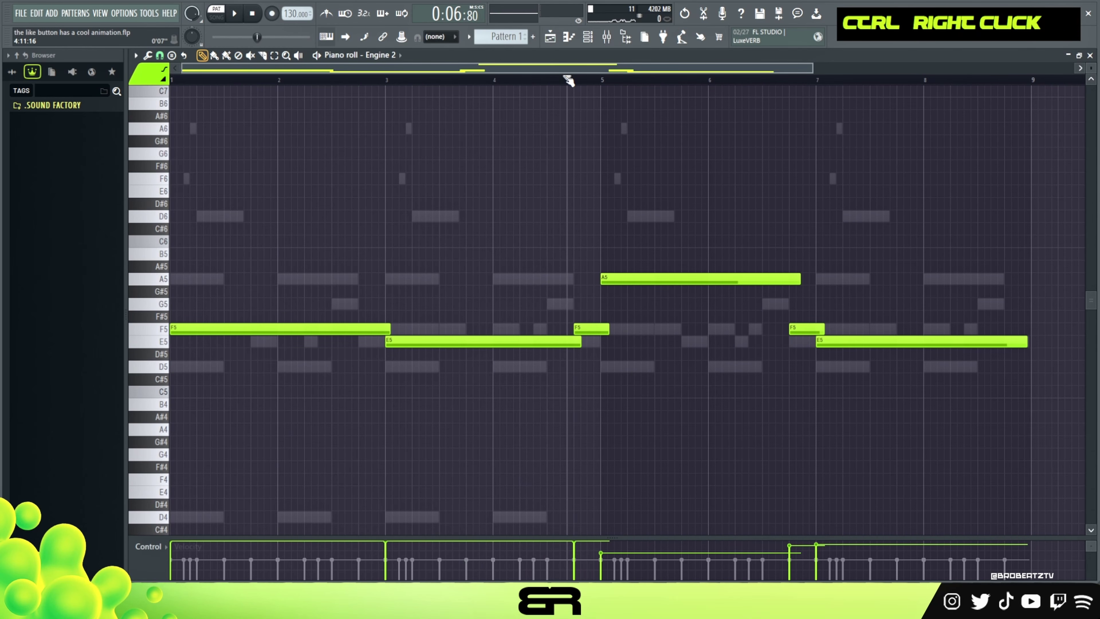
pyautogui.moveTo(565, 77); pyautogui.dragTo(149, 126)
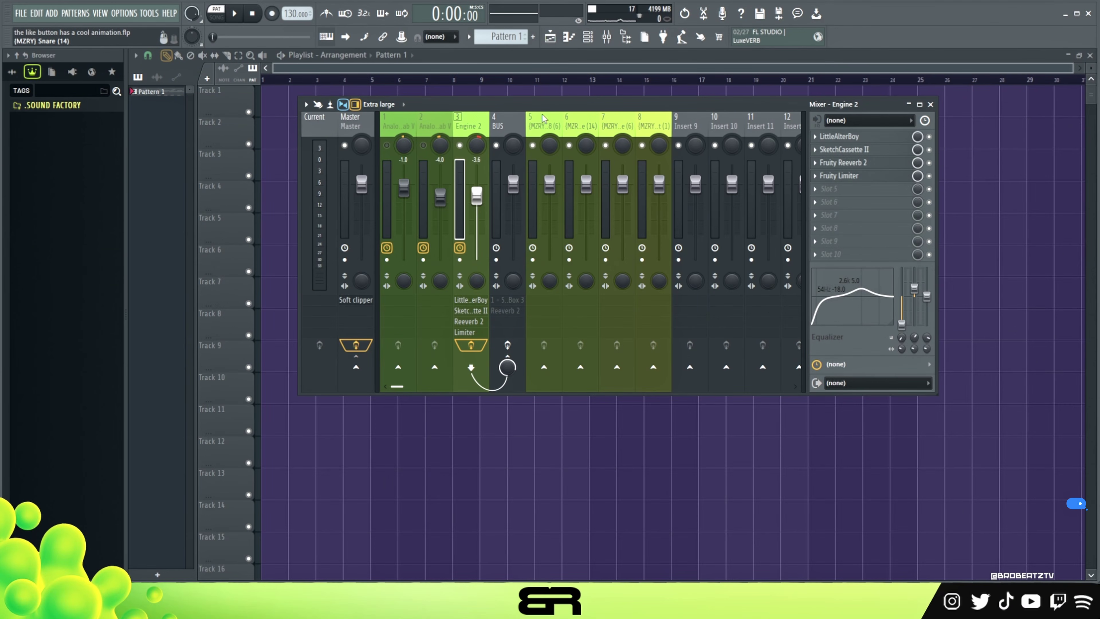
# Inspect the mixer settings and effects of the second Analog Lab V track and the Engine 2 track
pyautogui.click(423, 129)
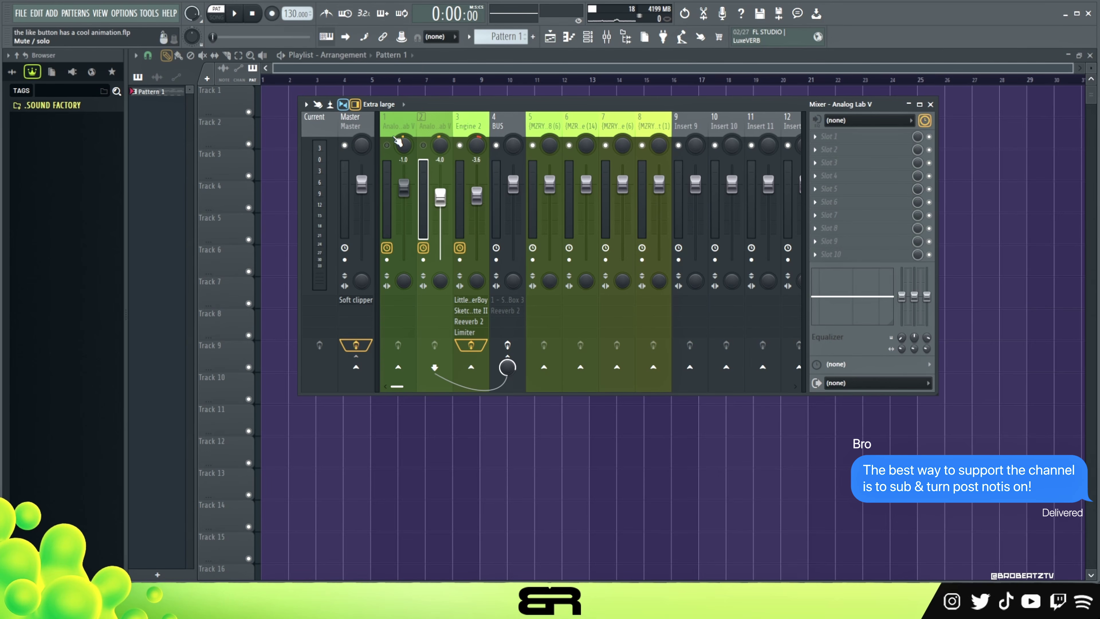
pyautogui.click(467, 128)
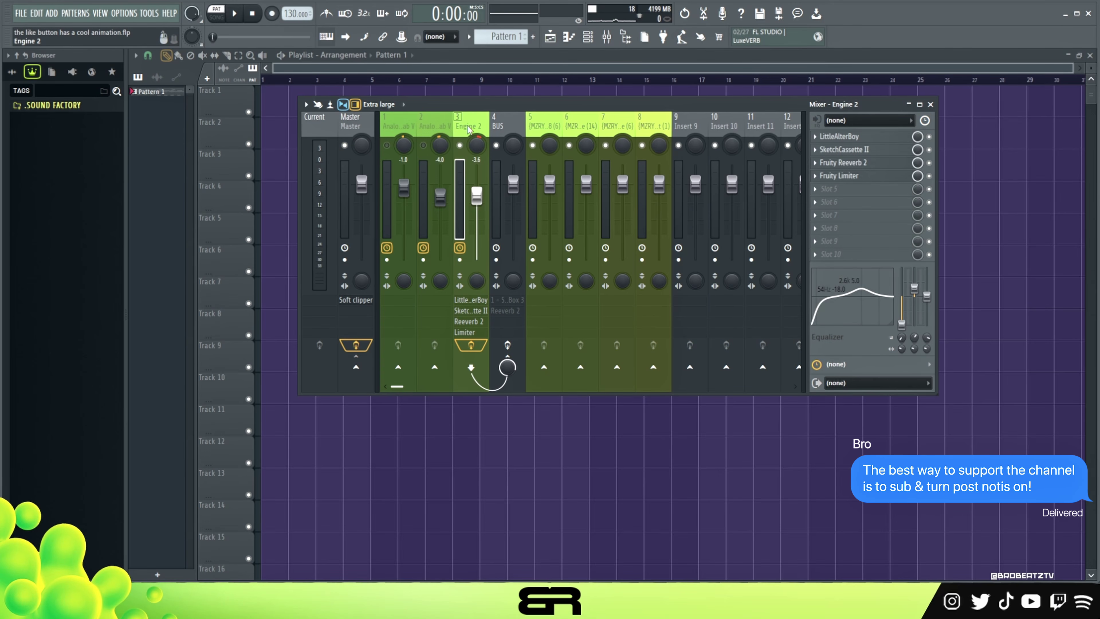
# Play the pattern repeatedly to compare the Engine 2 track with its effects bypassed and enabled
pyautogui.press('space')
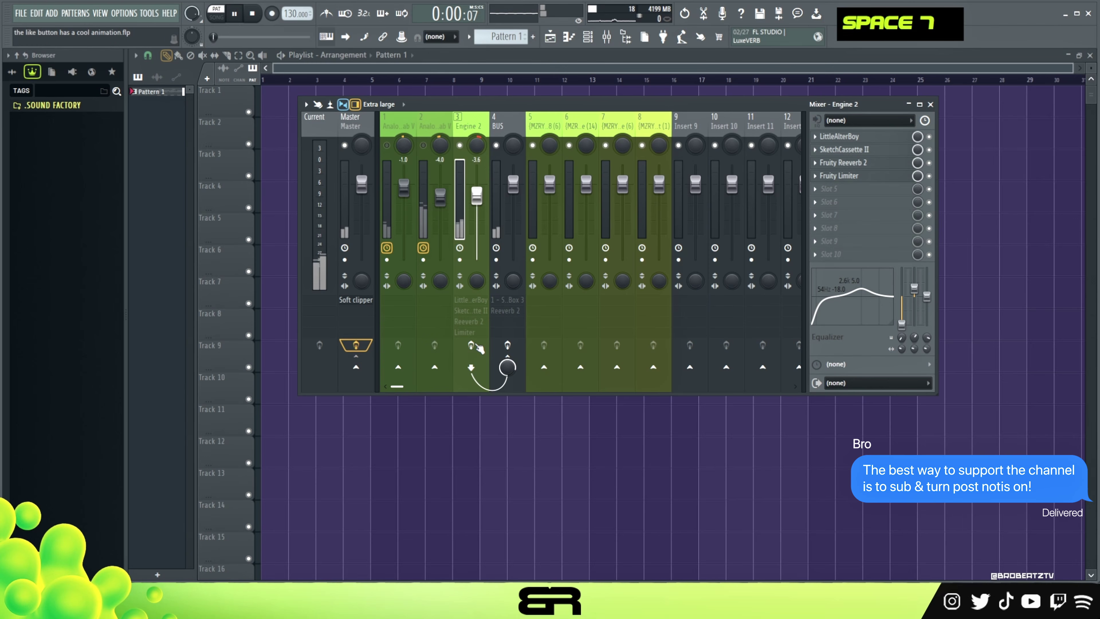
pyautogui.press('space')
pyautogui.press('space')
pyautogui.press('space')
pyautogui.press('space')
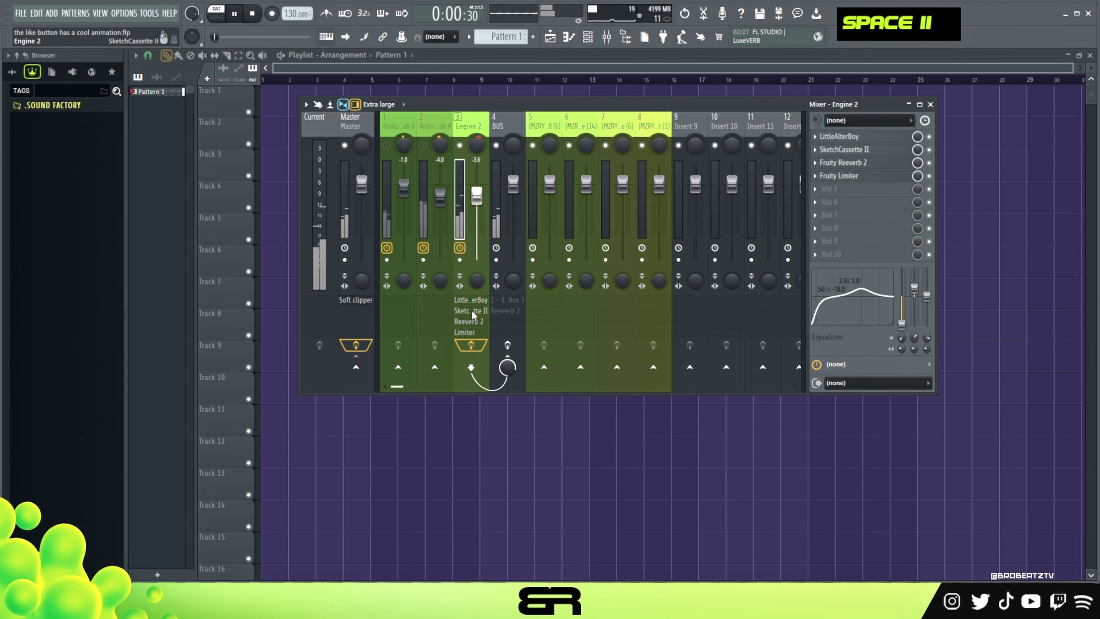
pyautogui.press('space')
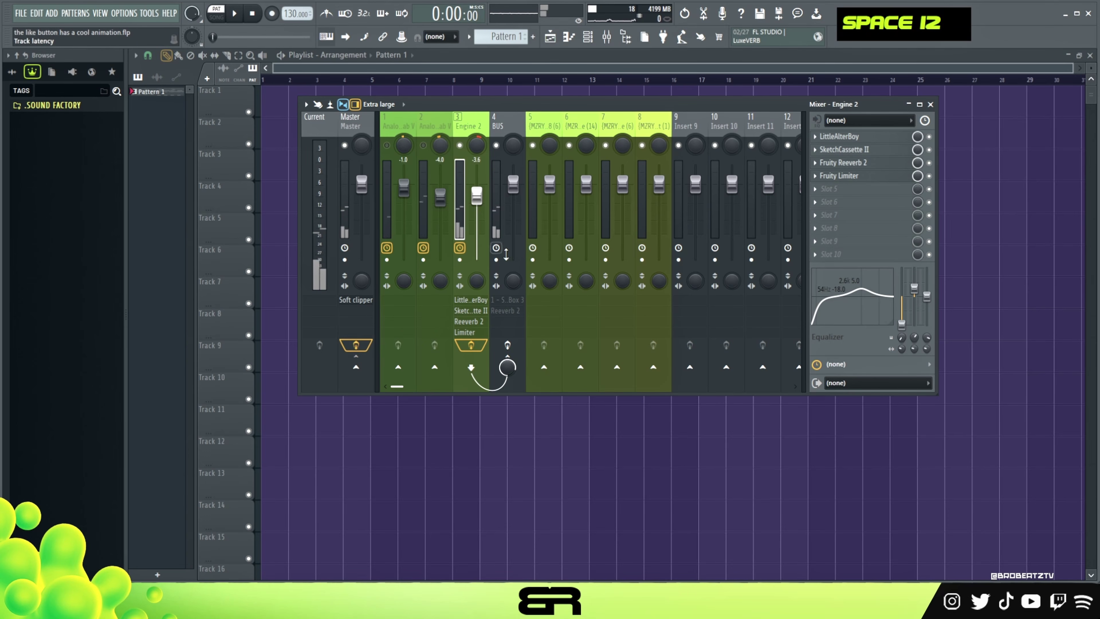
# Review the LittleAlterBoy, SketchCassette II, Fruity Reeverb 2 and Fruity Limiter settings on the Engine 2 track
pyautogui.click(842, 138)
pyautogui.moveTo(655, 223); pyautogui.dragTo(638, 177)
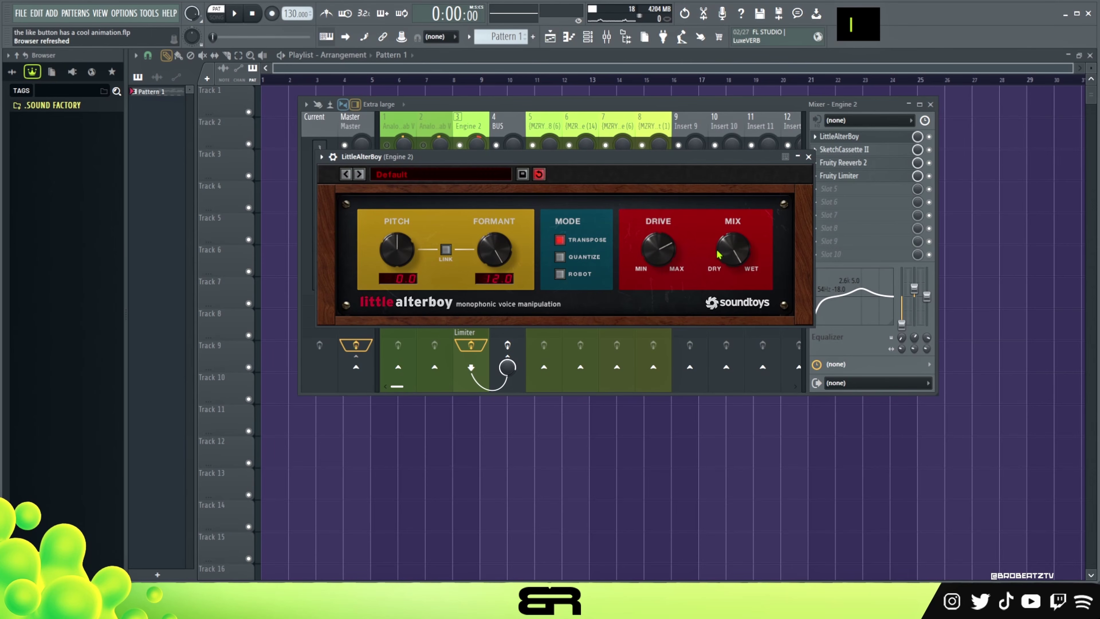
pyautogui.click(804, 157)
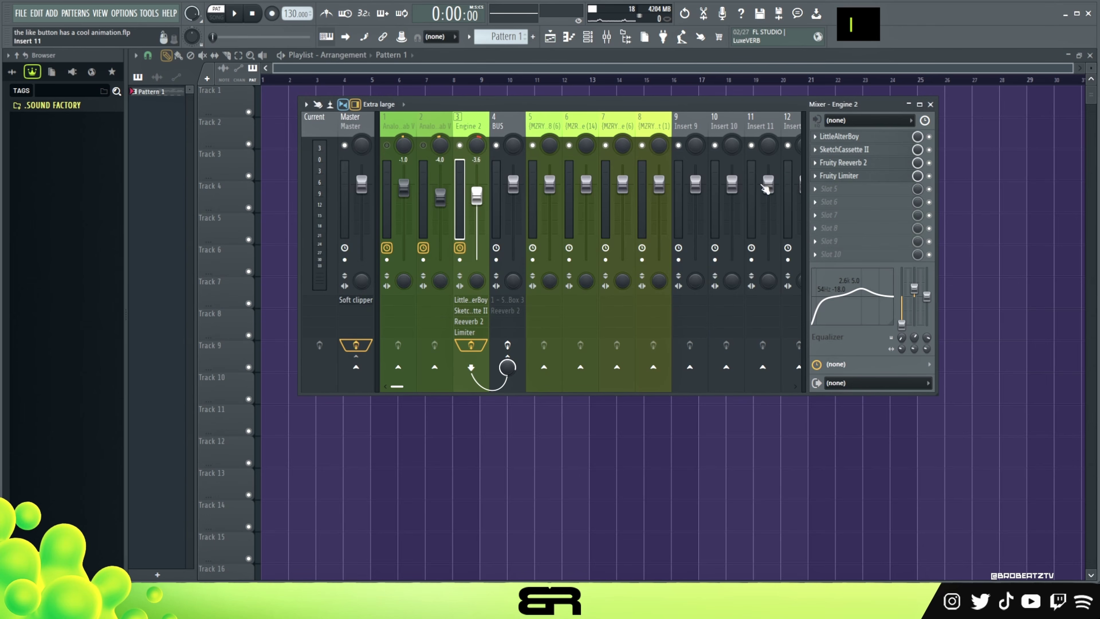
pyautogui.click(844, 150)
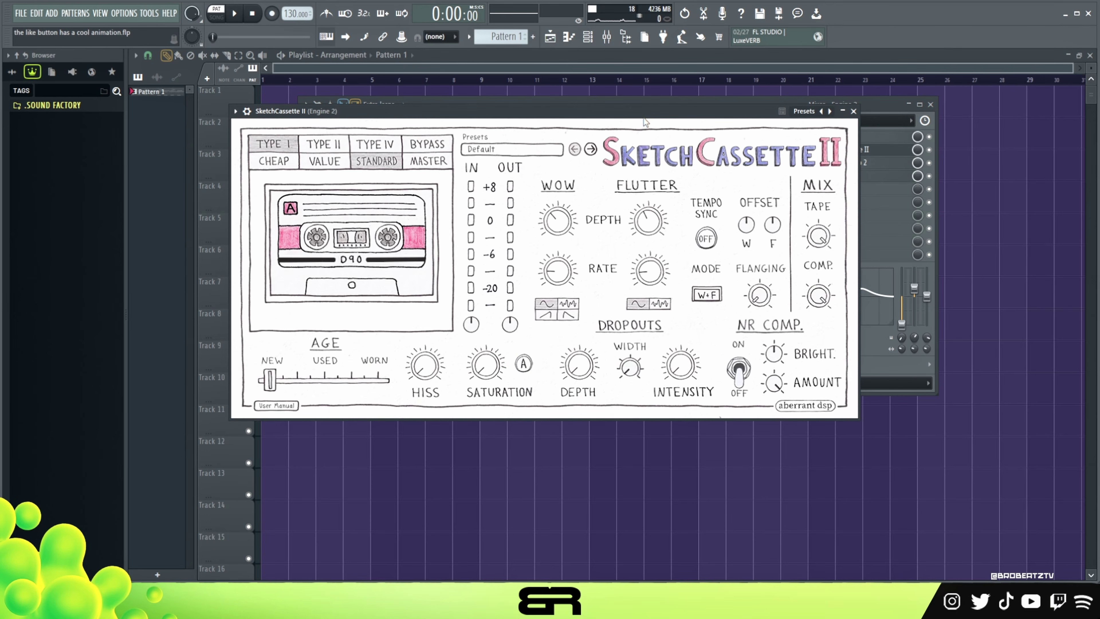
pyautogui.moveTo(675, 116); pyautogui.dragTo(702, 107)
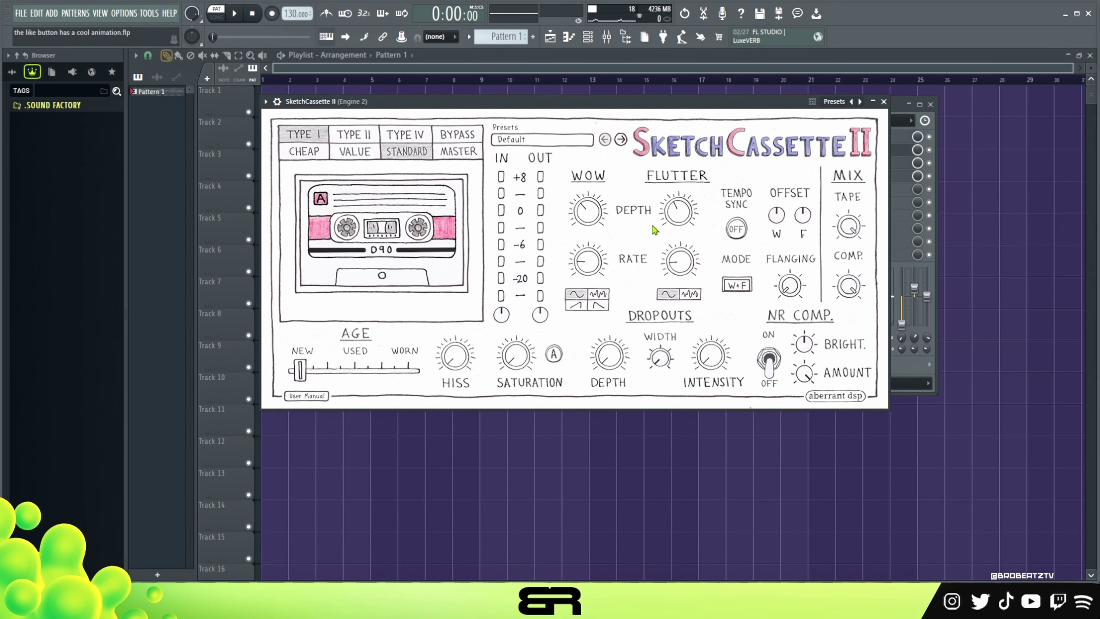
pyautogui.press('space')
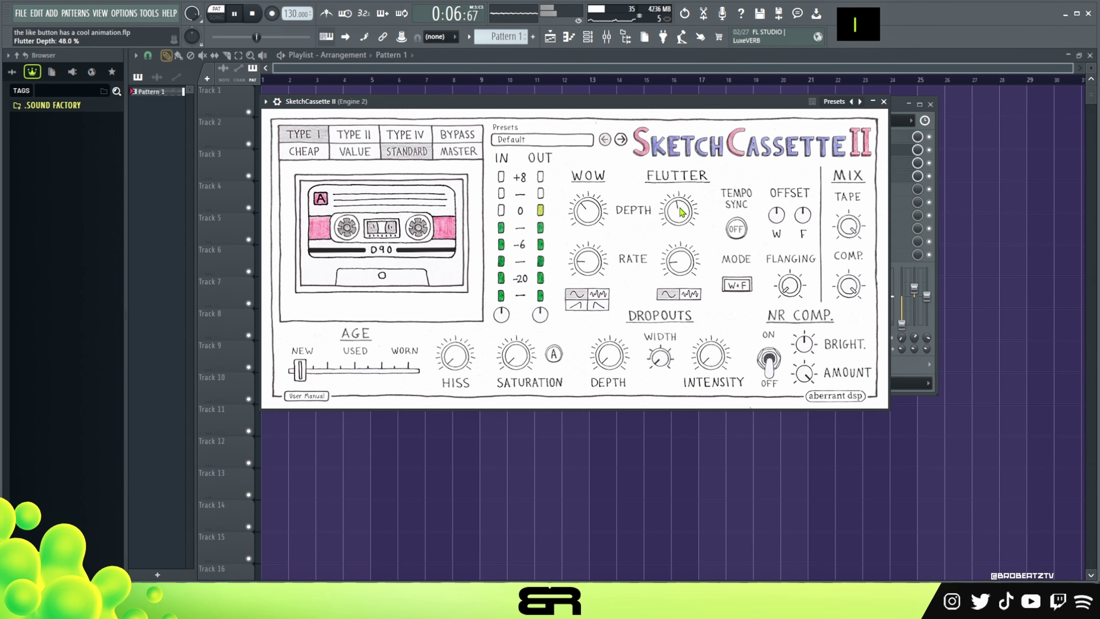
pyautogui.click(884, 103)
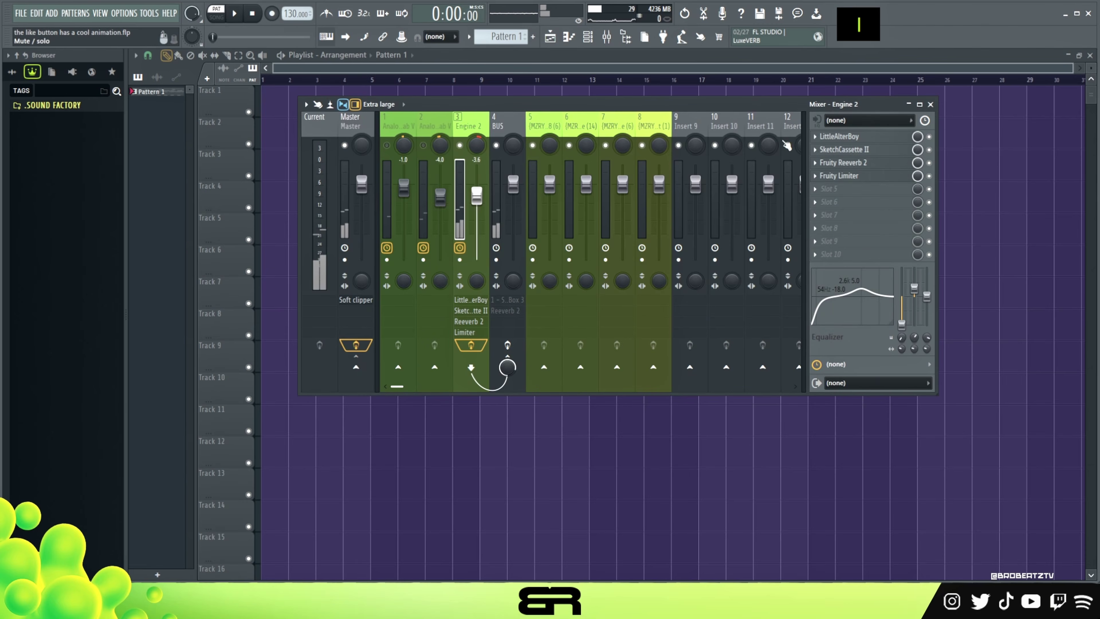
pyautogui.click(831, 165)
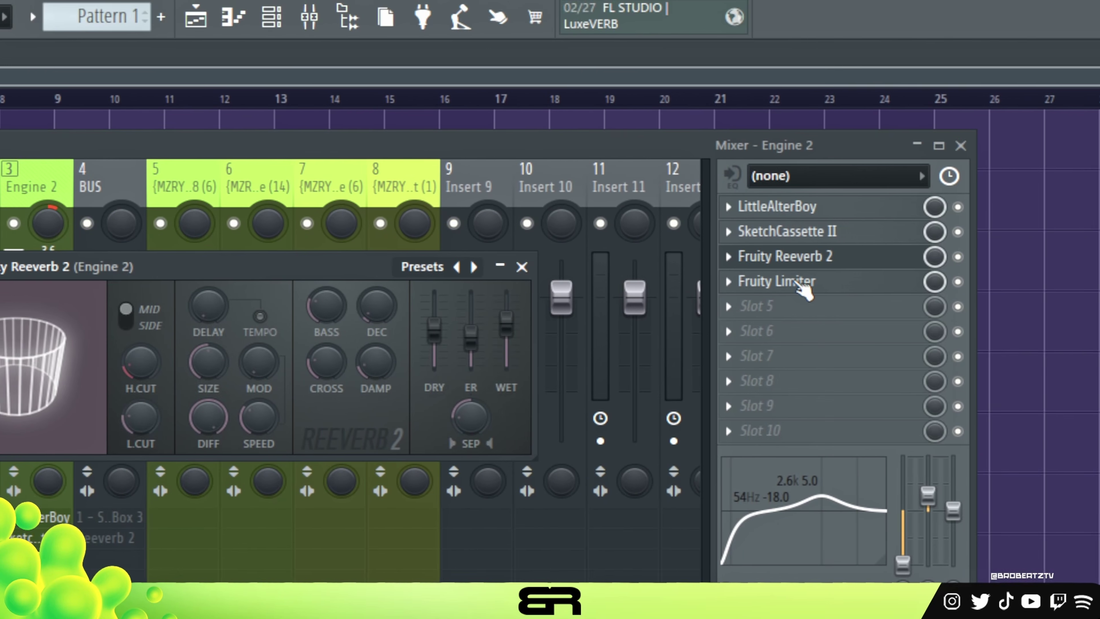
pyautogui.click(894, 275)
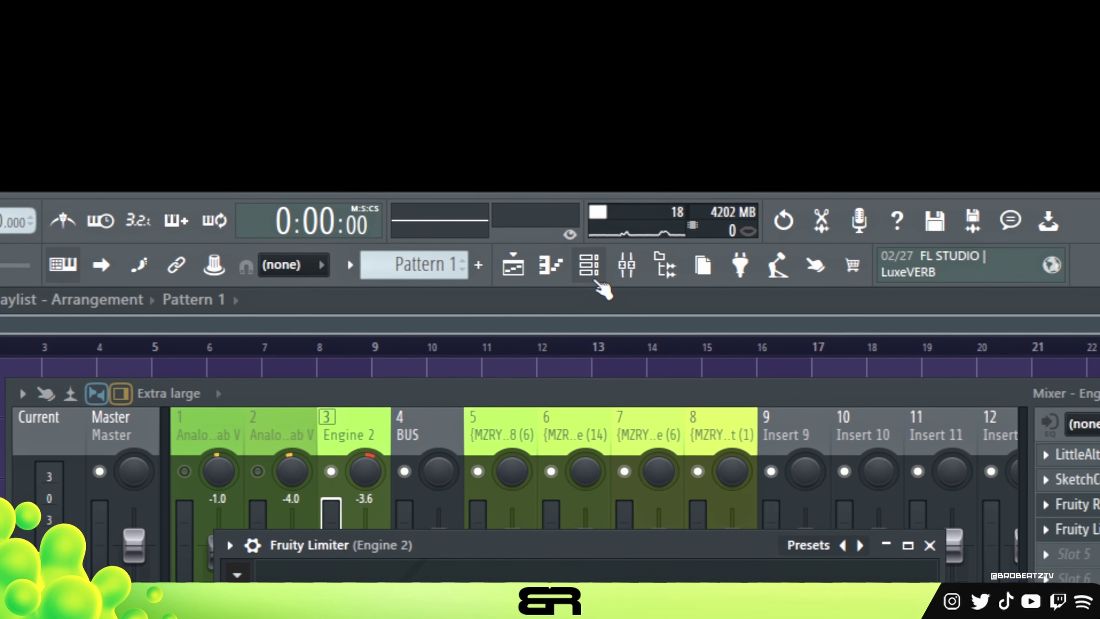
# Examine the long A5 note in Engine 2's piano roll and return to the track's Fruity Limiter in the mixer
pyautogui.click(590, 265)
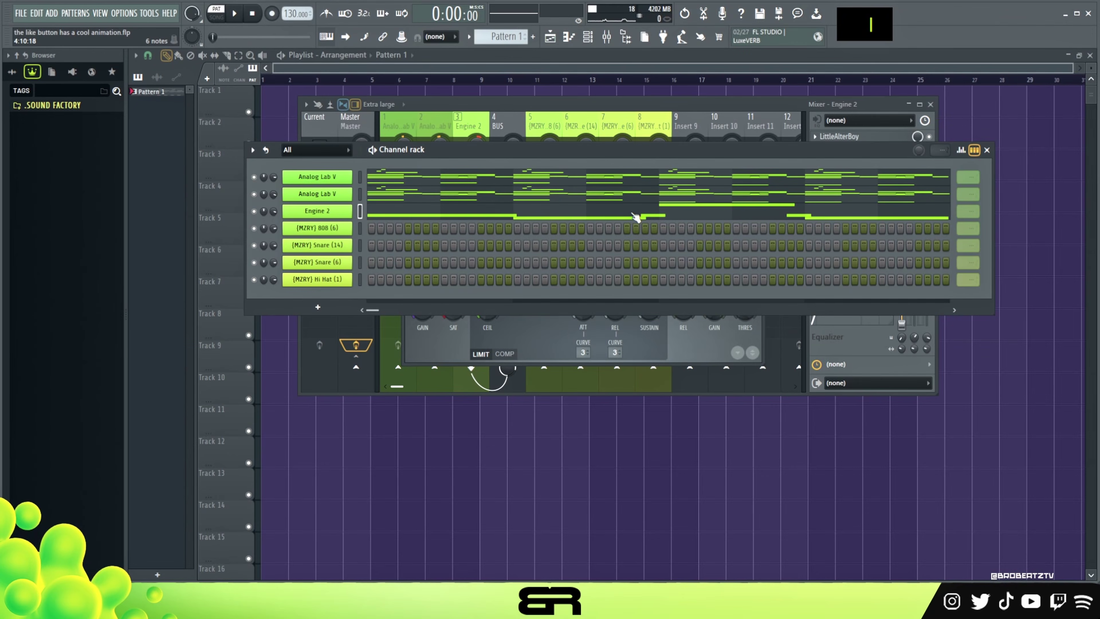
pyautogui.doubleClick(689, 544)
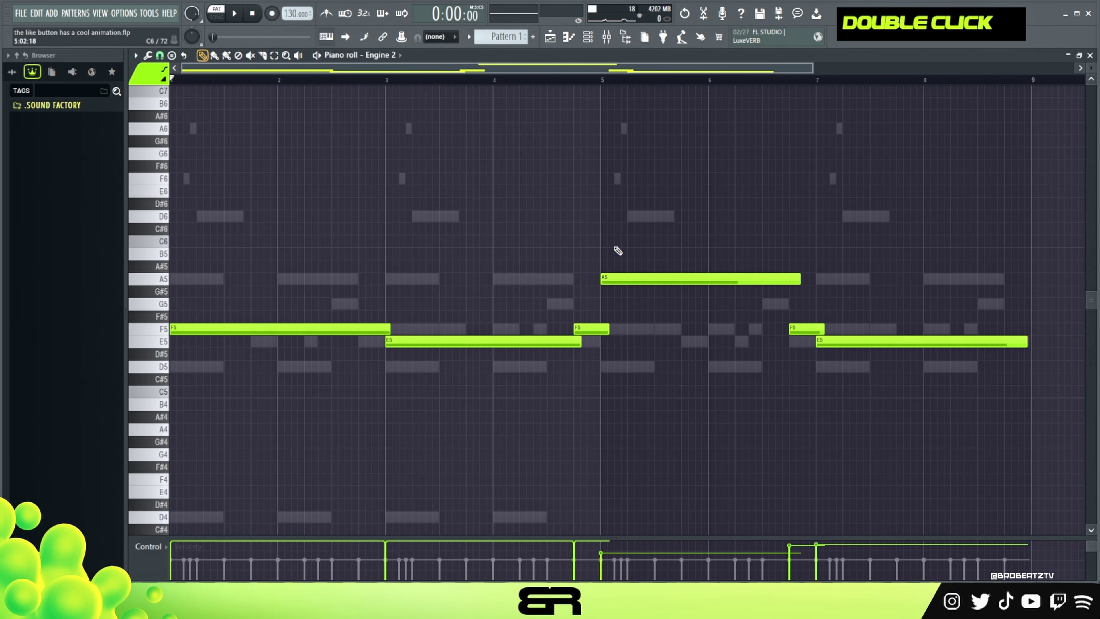
pyautogui.moveTo(624, 247)
pyautogui.mouseDown()
pyautogui.moveTo(787, 305)
pyautogui.moveTo(778, 312)
pyautogui.mouseUp()
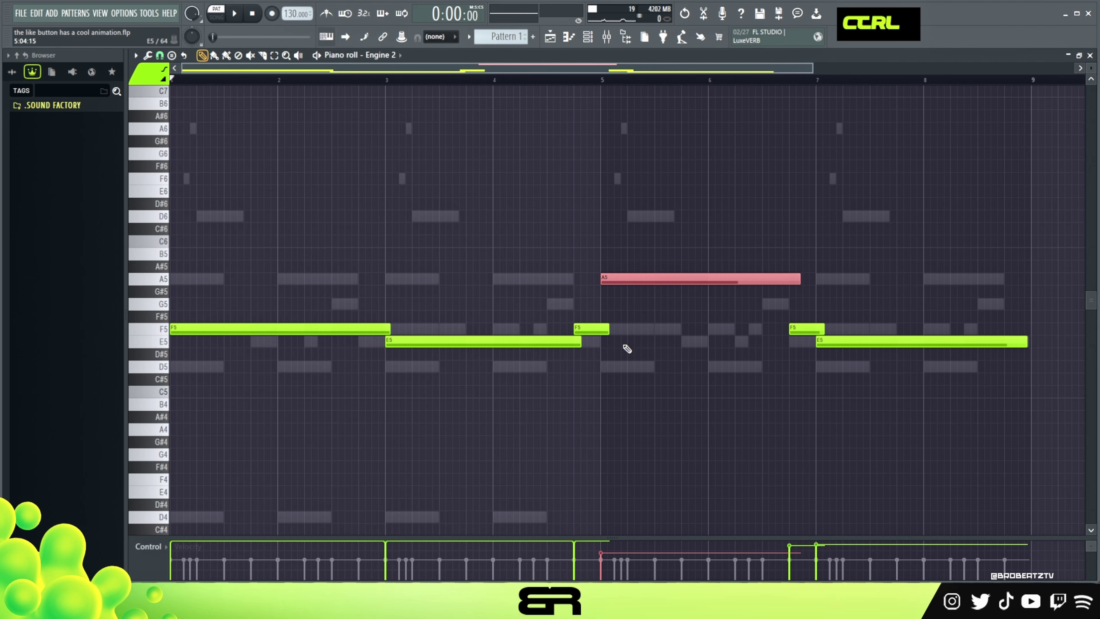
pyautogui.rightClick(666, 343)
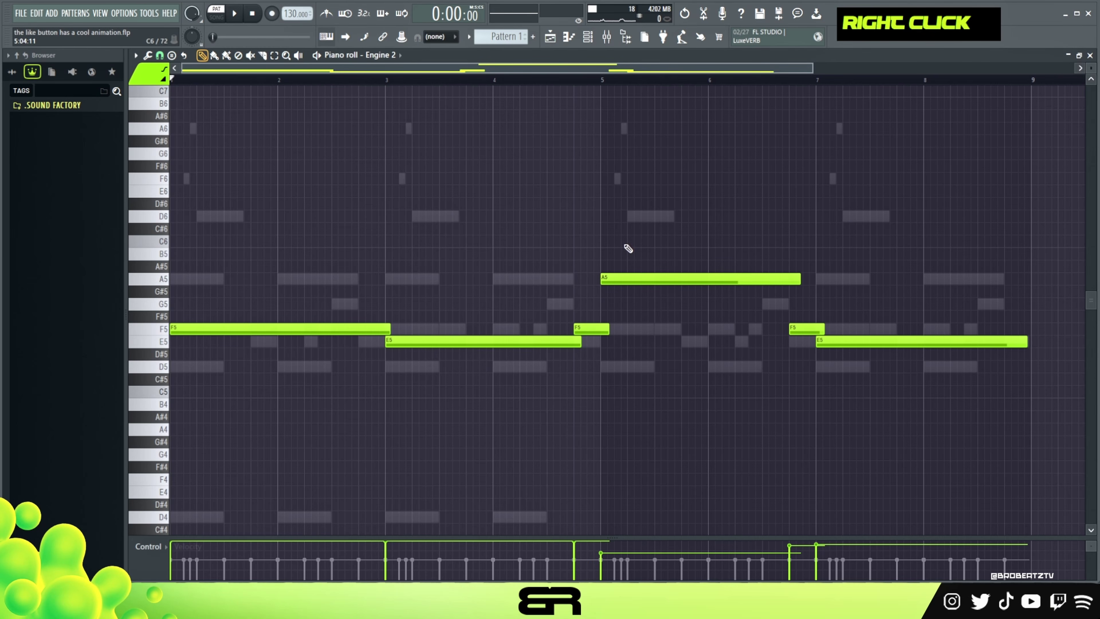
pyautogui.click(607, 38)
pyautogui.doubleClick(855, 177)
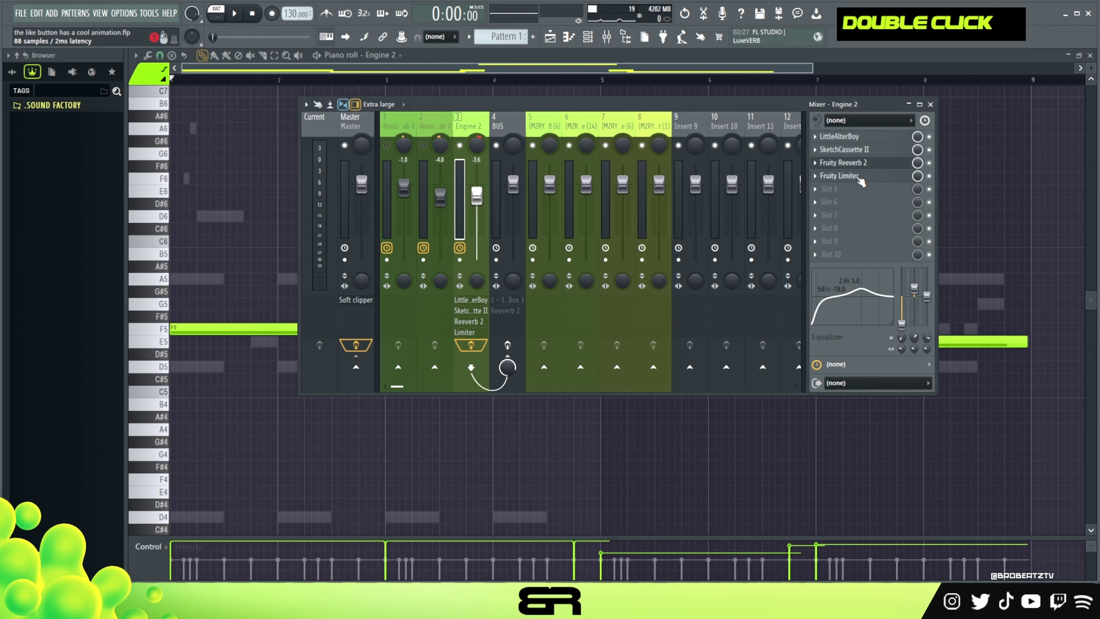
# Inspect the BUS track's mixer settings and its Fruity Reeverb 2 effect
pyautogui.click(513, 131)
pyautogui.moveTo(531, 111); pyautogui.dragTo(531, 108)
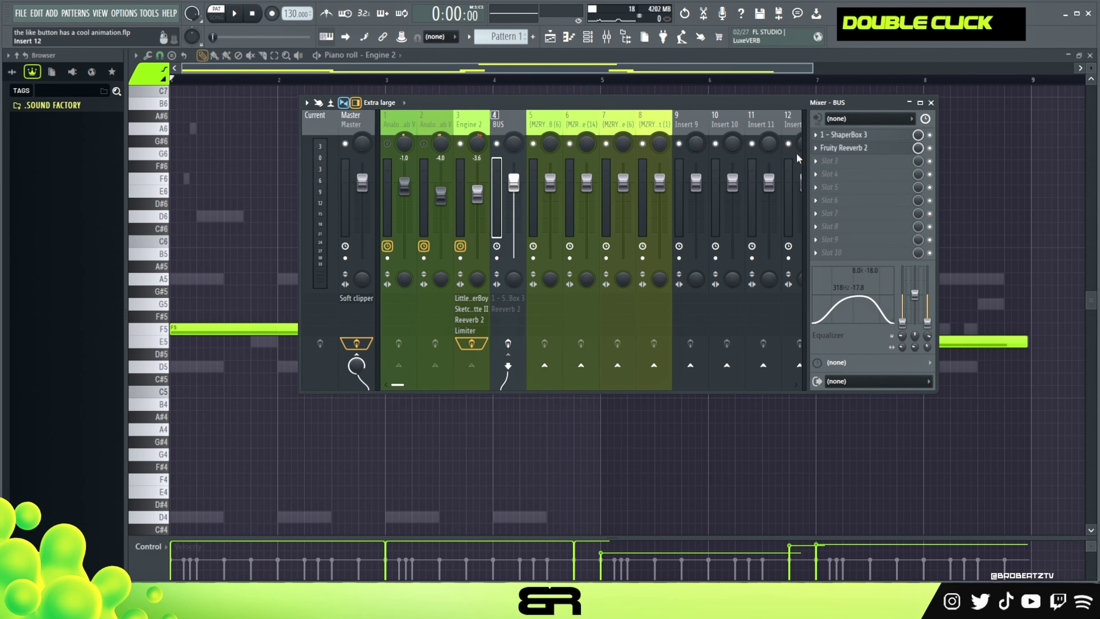
pyautogui.doubleClick(840, 148)
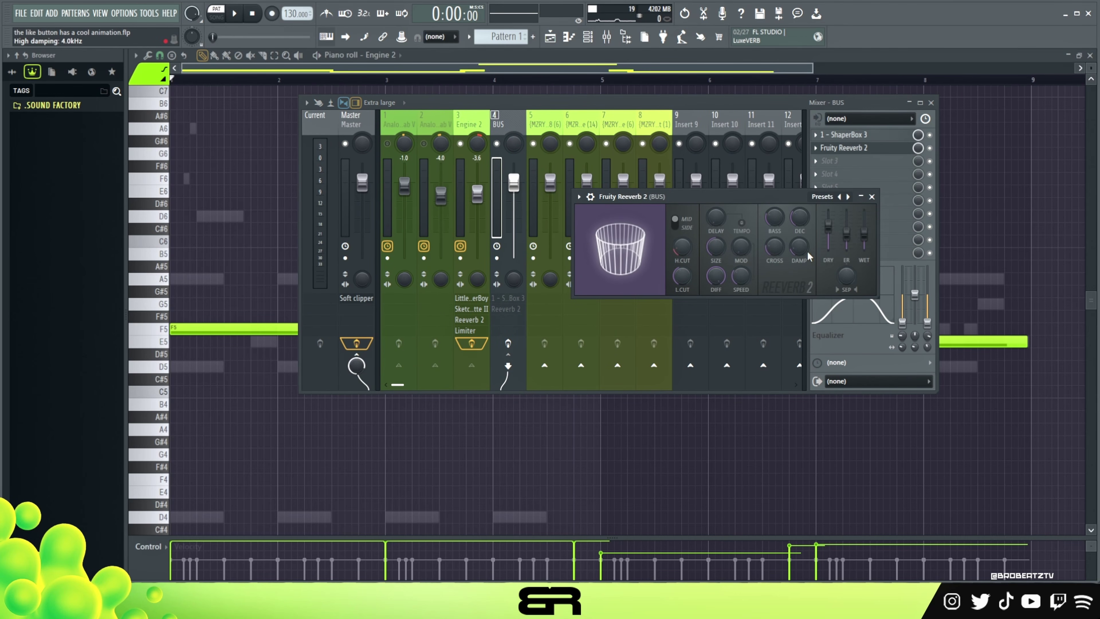
pyautogui.click(872, 197)
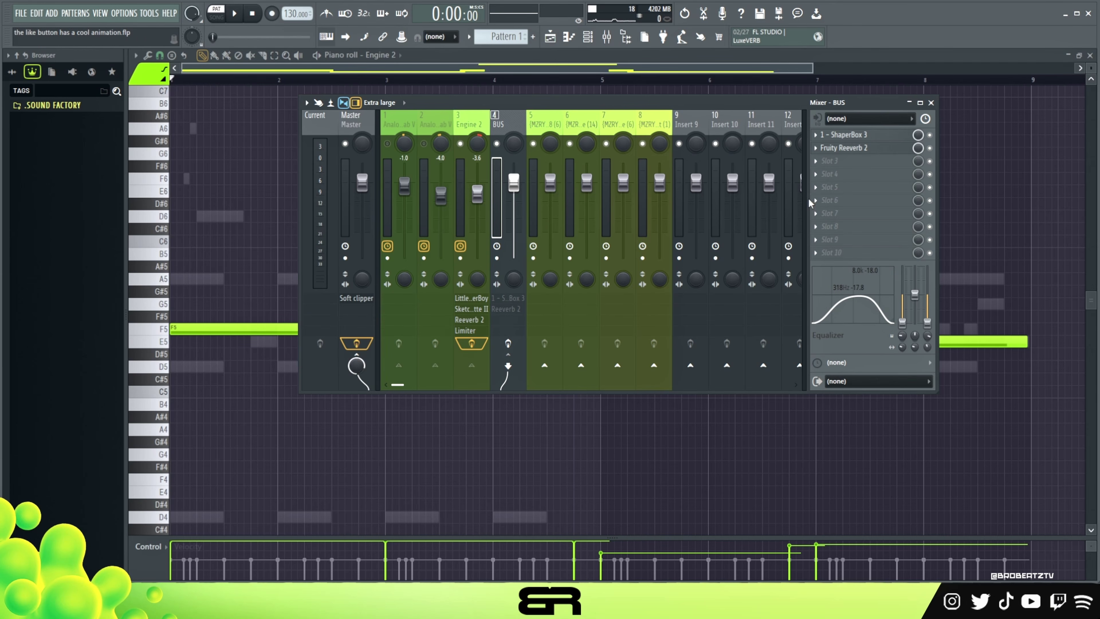
# Inspect the Filter and Time shapers of ShaperBox 3 on the BUS track
pyautogui.doubleClick(845, 136)
pyautogui.moveTo(510, 74)
pyautogui.mouseDown()
pyautogui.moveTo(539, 112)
pyautogui.moveTo(521, 82)
pyautogui.mouseUp()
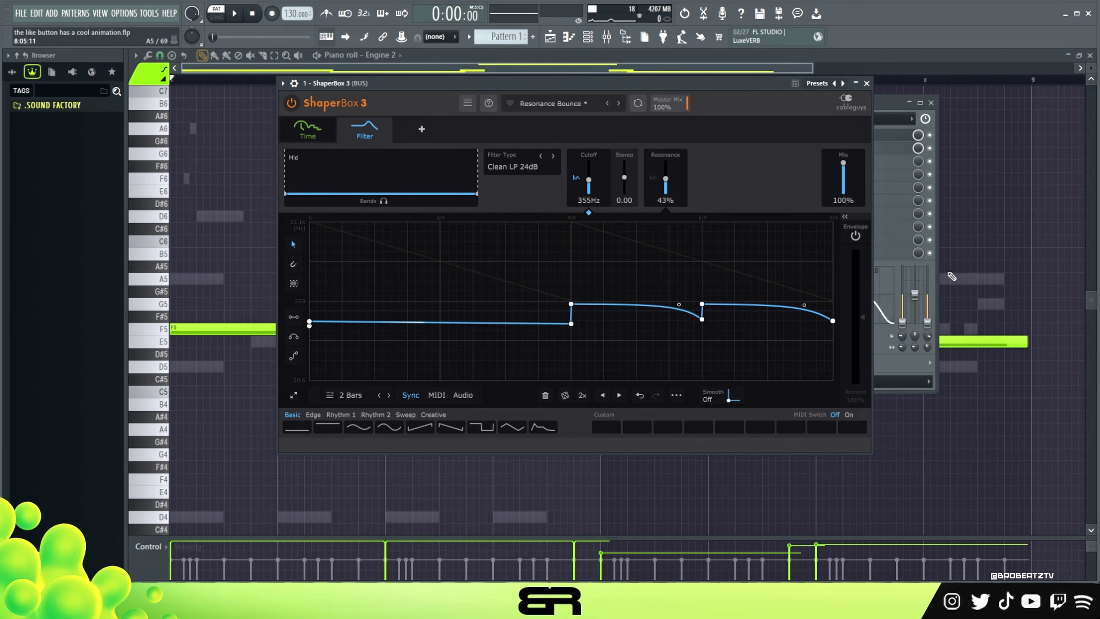
pyautogui.click(309, 136)
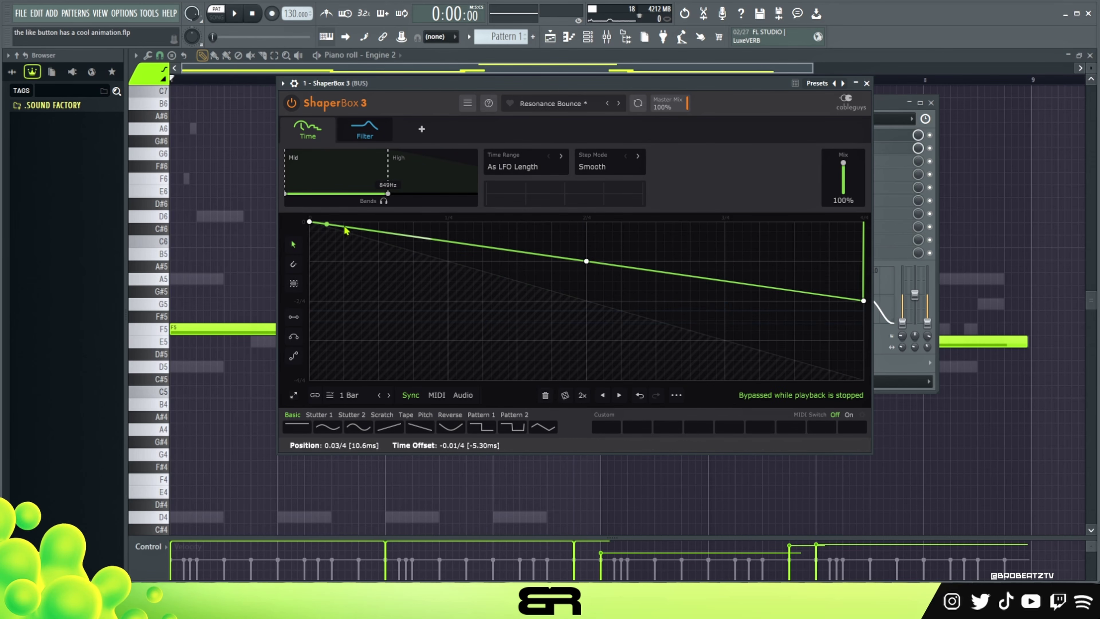
# Enable the BUS track's effects during playback and listen to the pattern with them on
pyautogui.press('F9')
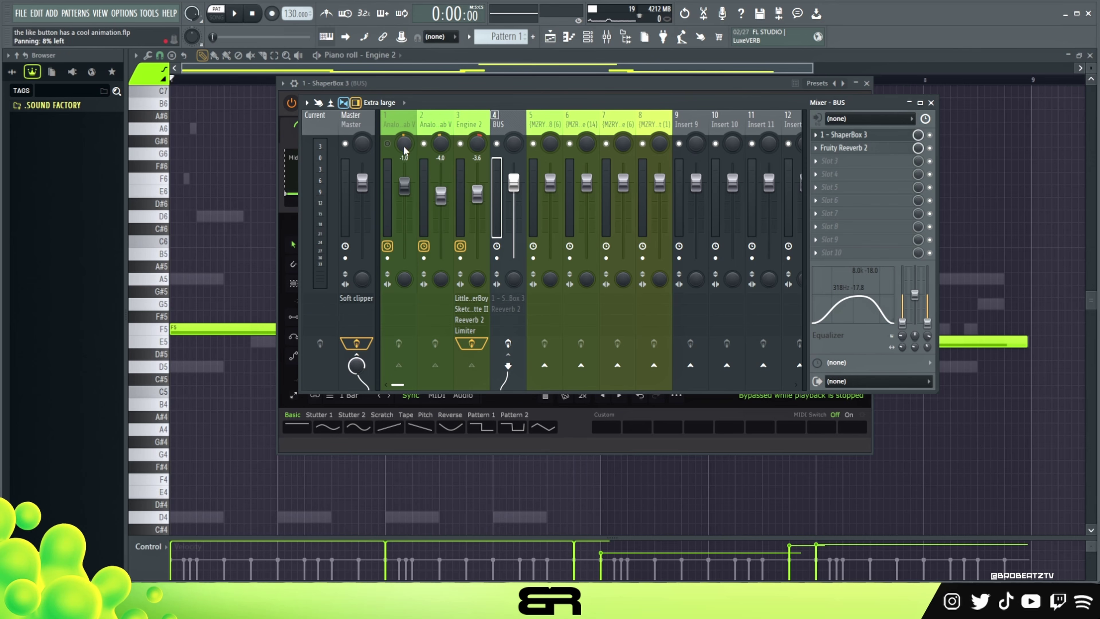
pyautogui.press('space')
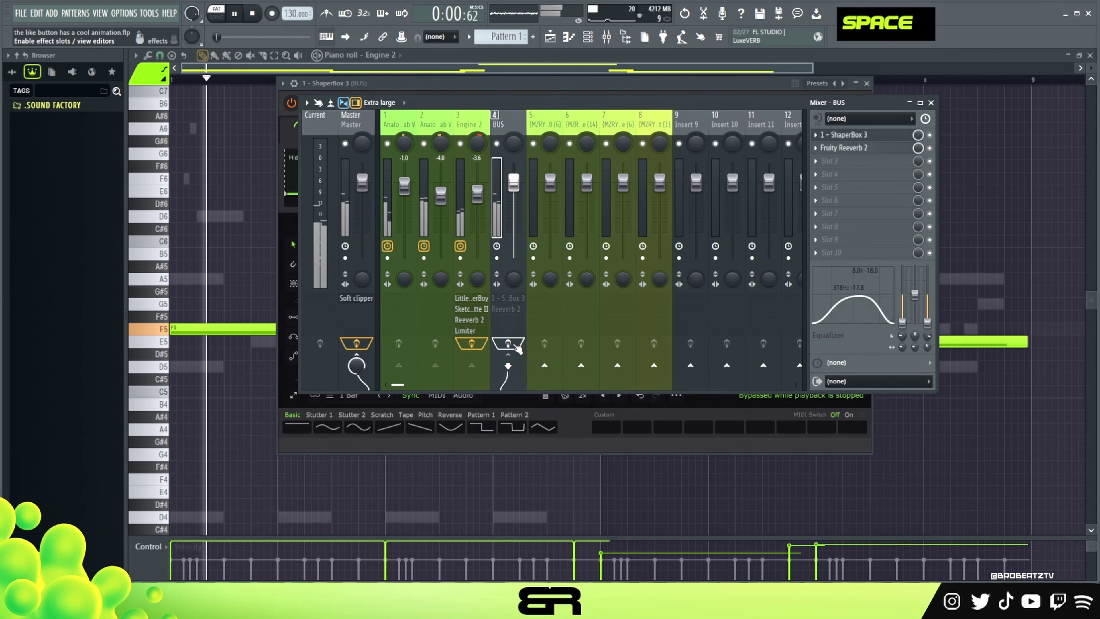
pyautogui.click(508, 343)
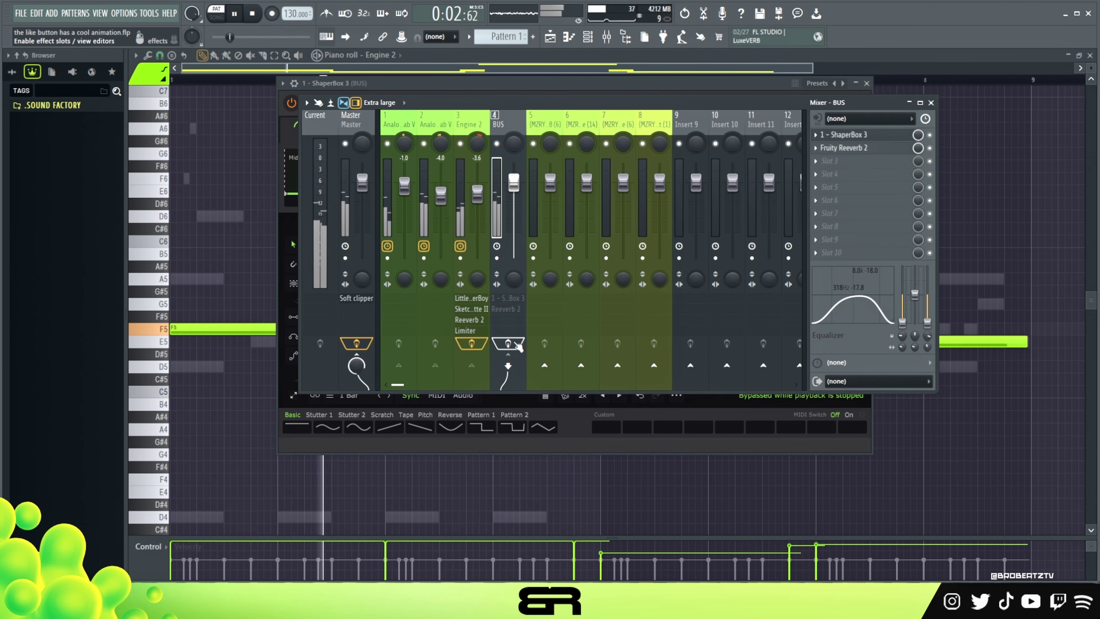
pyautogui.press('space')
pyautogui.press('space')
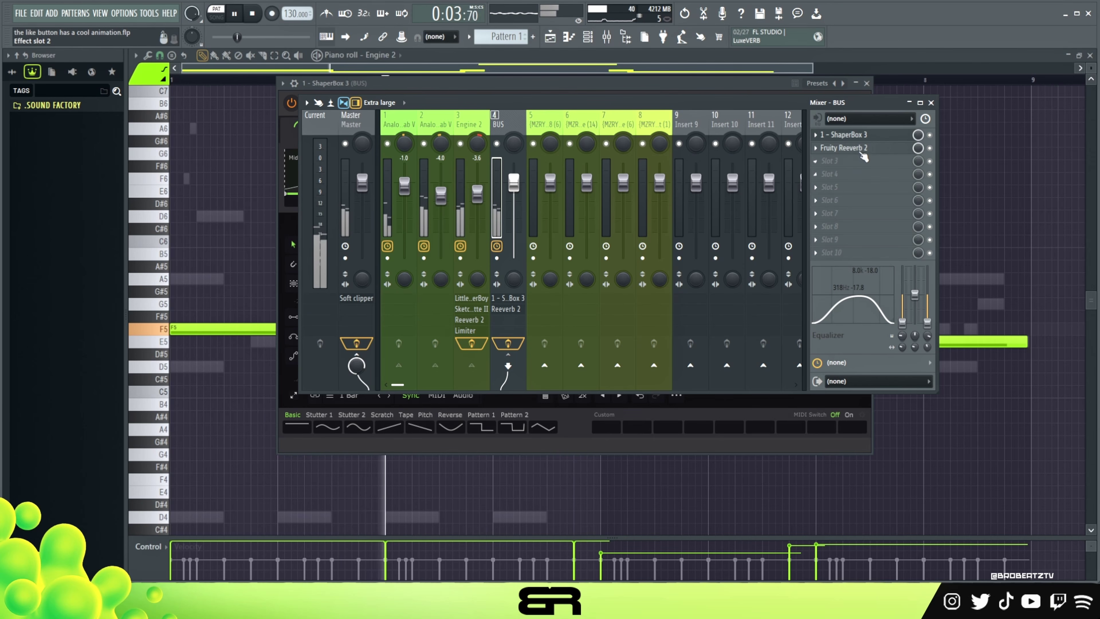
pyautogui.press('space')
# Reopen ShaperBox 3 on the BUS track and review the Time shaper's high band and the Filter shaper's curve
pyautogui.click(868, 137)
pyautogui.click(868, 136)
pyautogui.moveTo(545, 92); pyautogui.dragTo(493, 92)
pyautogui.doubleClick(271, 232)
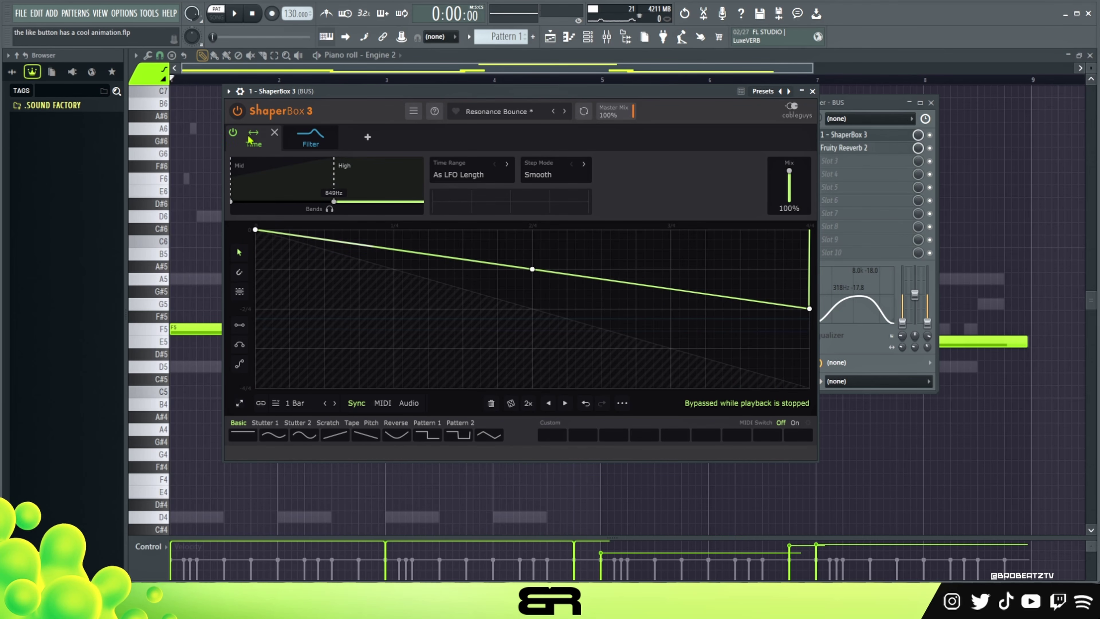
pyautogui.click(305, 142)
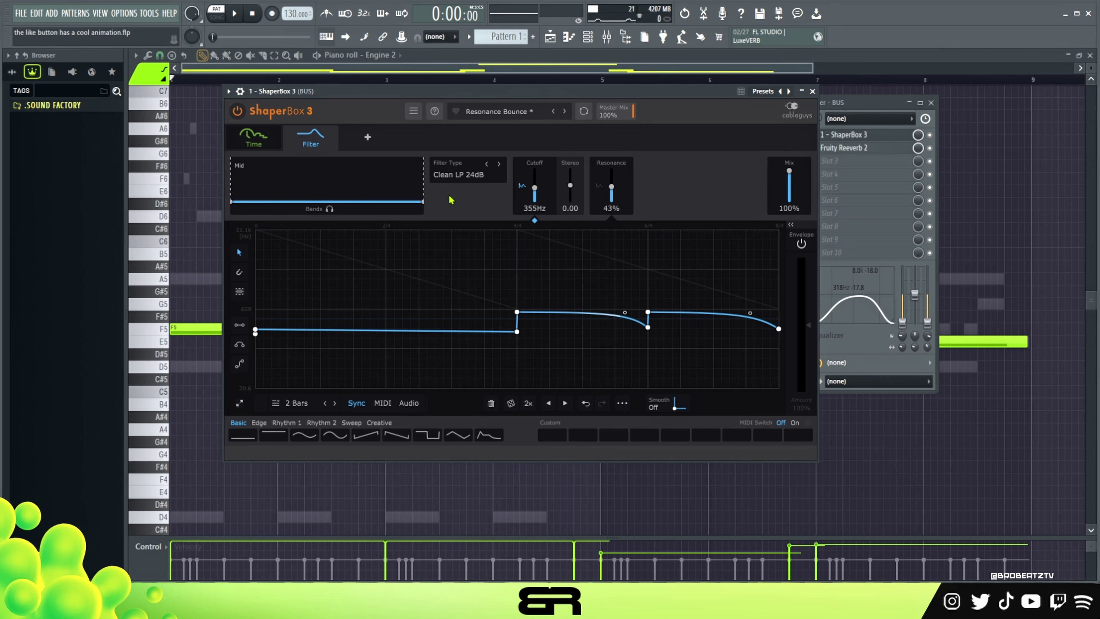
# Play the pattern while switching the Filter shaper off and back on to compare the sound
pyautogui.press('space')
pyautogui.click(290, 133)
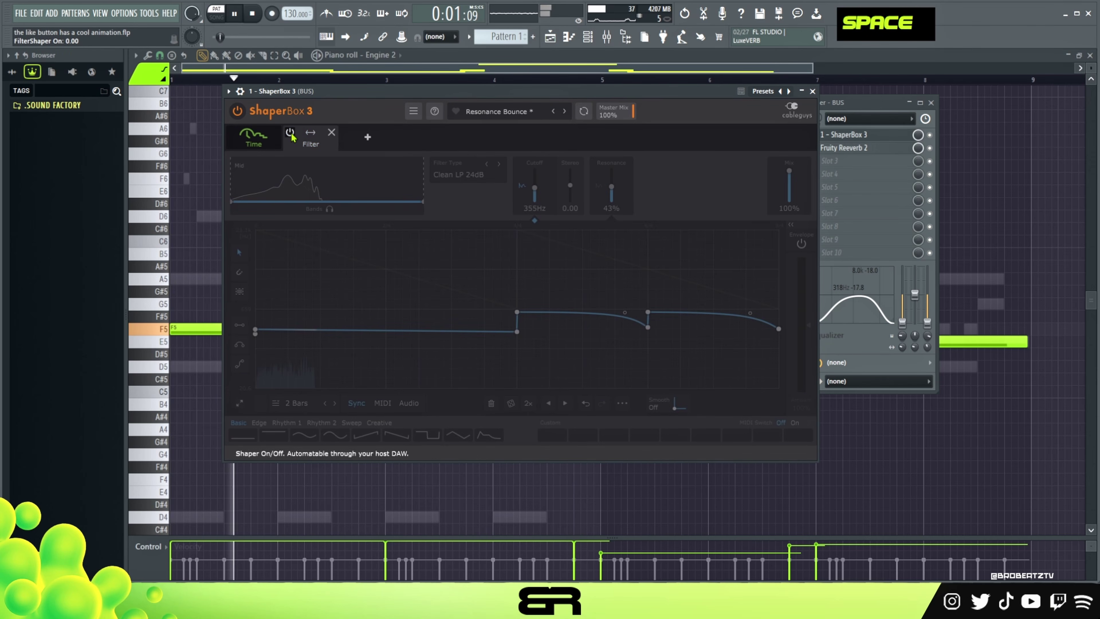
pyautogui.click(291, 135)
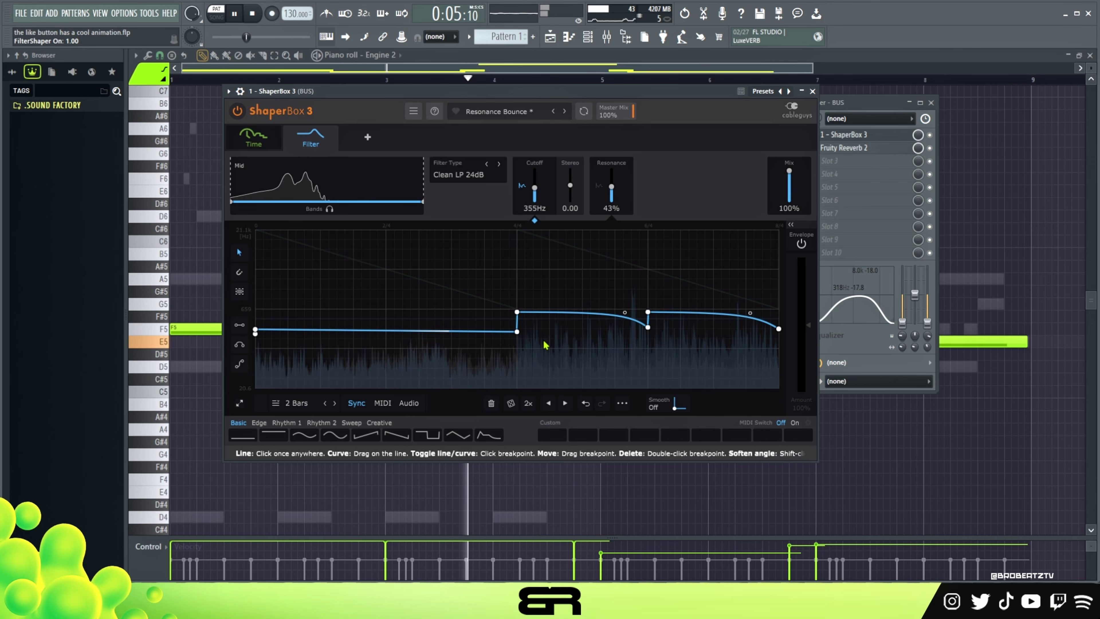
pyautogui.press('space')
# Try raising the filter curve's starting breakpoint to a 2.53 kHz cutoff, audition it, and lower the breakpoint back
pyautogui.moveTo(255, 330); pyautogui.dragTo(255, 278)
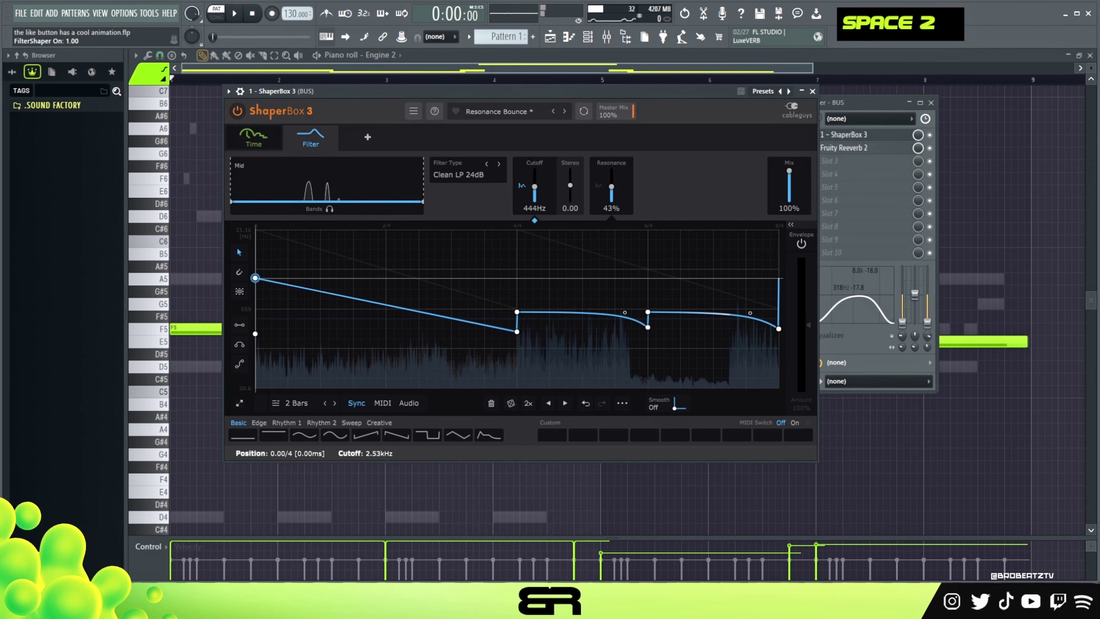
pyautogui.press('space')
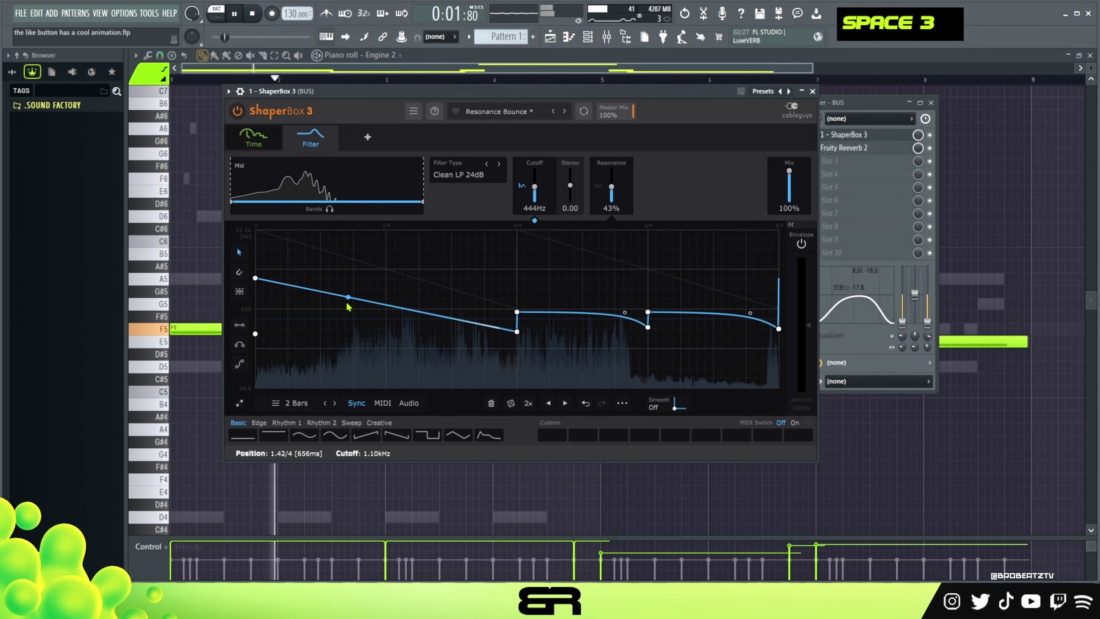
pyautogui.press('space')
pyautogui.moveTo(255, 278); pyautogui.dragTo(255, 329)
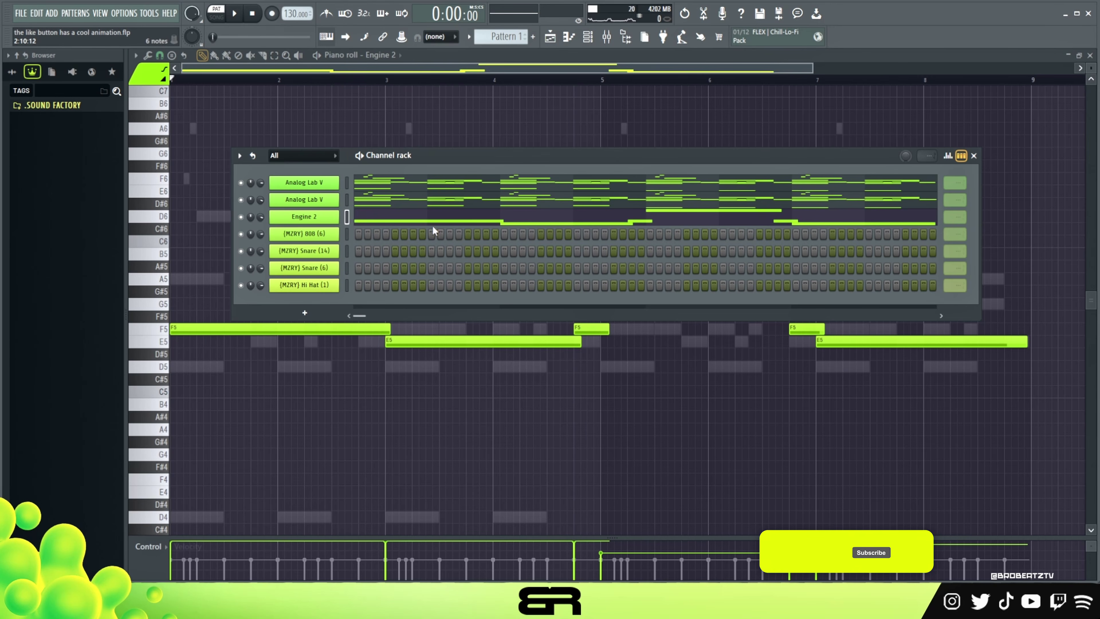
# Place a short, high-velocity D5 at the start of bar 1 in the {MZRY} 808 (6) piano roll and copy it to beat 3
pyautogui.rightClick(337, 234)
pyautogui.click(369, 235)
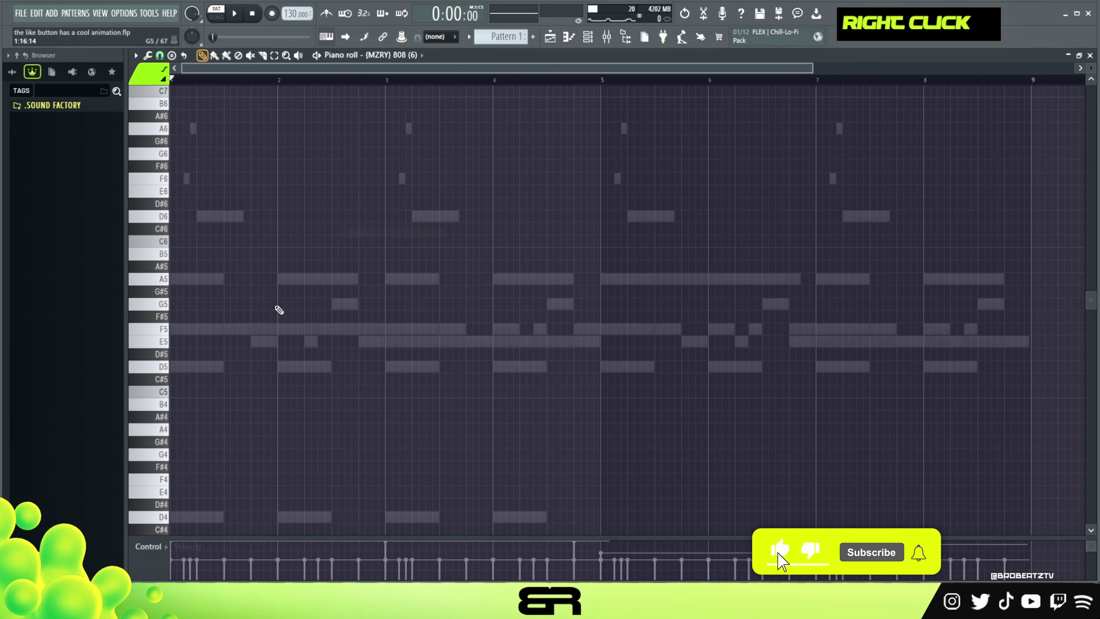
pyautogui.click(196, 366)
pyautogui.moveTo(252, 349); pyautogui.dragTo(256, 395)
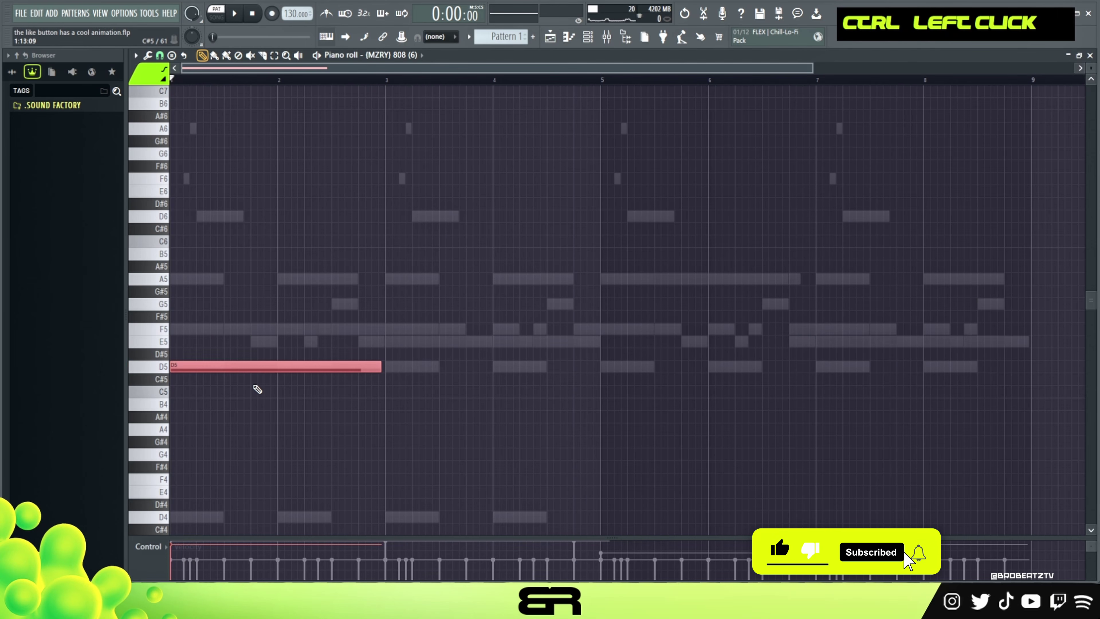
pyautogui.keyDown('alt'); pyautogui.scroll(7, 268, 305); pyautogui.keyUp('alt')
pyautogui.keyDown('alt'); pyautogui.moveTo(176, 366); pyautogui.dragTo(225, 367); pyautogui.keyUp('alt')
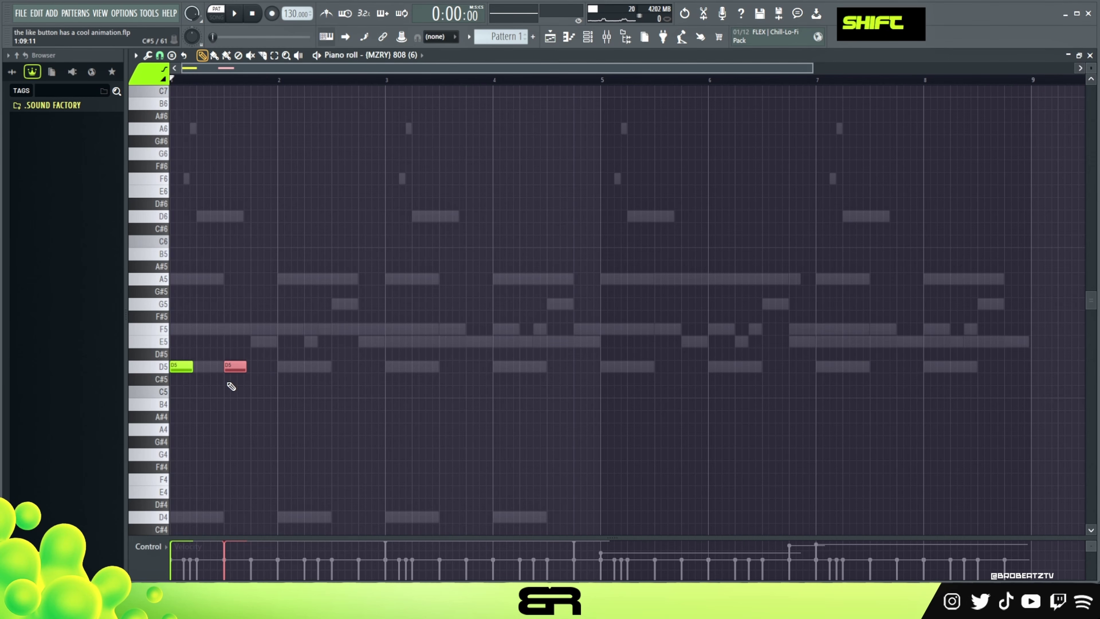
# Copy the short D5 to beat 4 of bar 1, duplicate the three-note group into bar 3, and play it back
pyautogui.keyDown('shift'); pyautogui.moveTo(240, 367); pyautogui.dragTo(246, 366); pyautogui.keyUp('shift')
pyautogui.press('space')
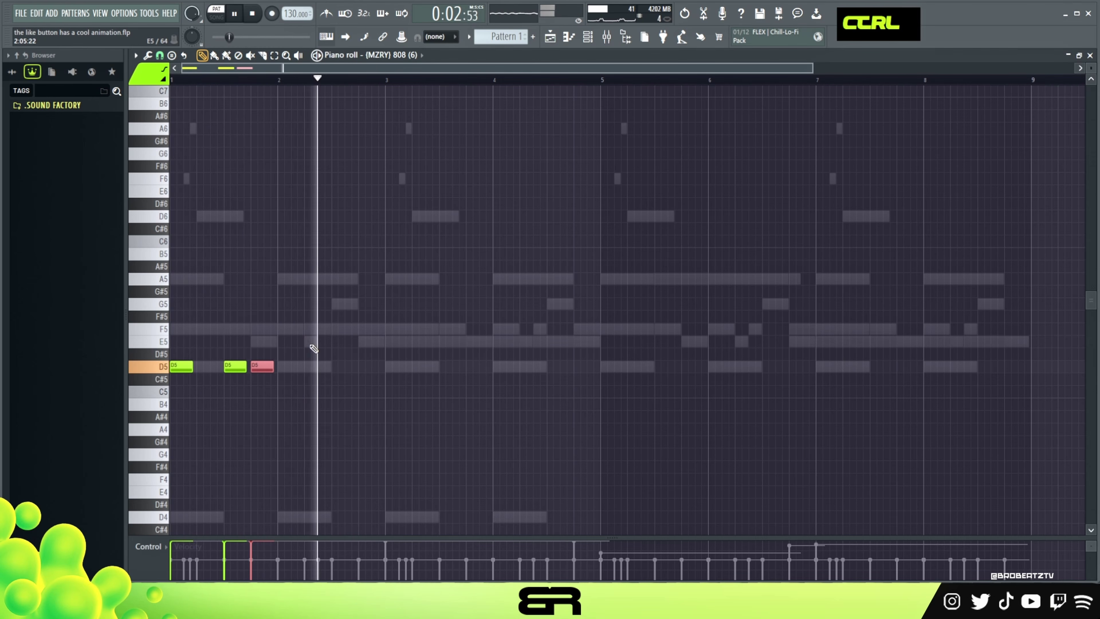
pyautogui.keyDown('ctrl'); pyautogui.moveTo(309, 336); pyautogui.dragTo(158, 405); pyautogui.keyUp('ctrl')
pyautogui.press('space')
pyautogui.keyDown('shift'); pyautogui.moveTo(184, 368); pyautogui.dragTo(400, 368); pyautogui.keyUp('shift')
pyautogui.press('space')
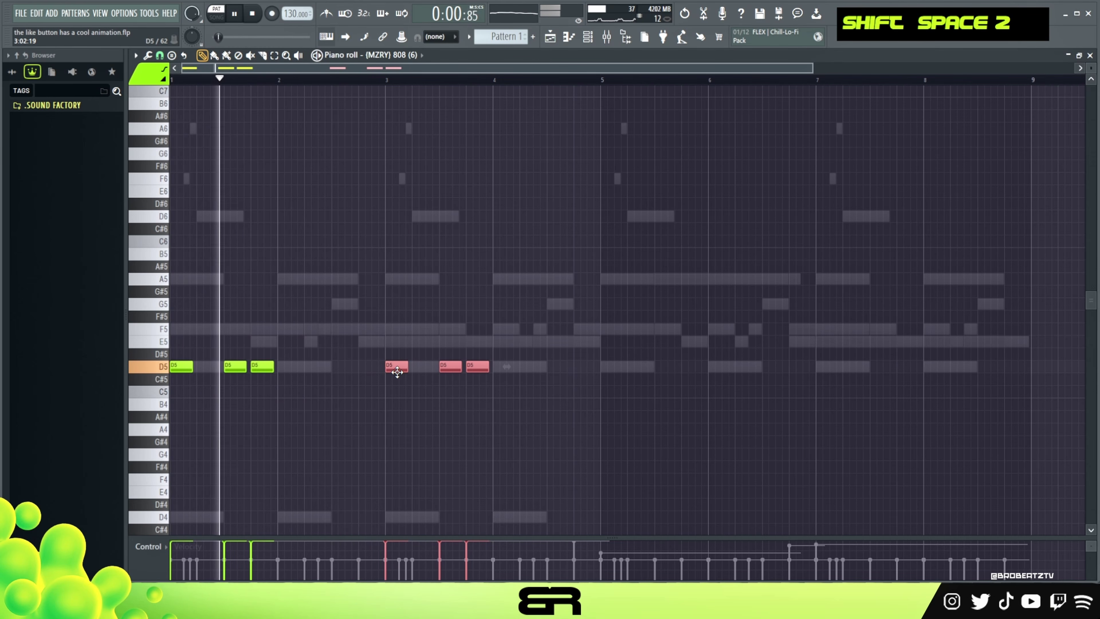
pyautogui.rightClick(364, 422)
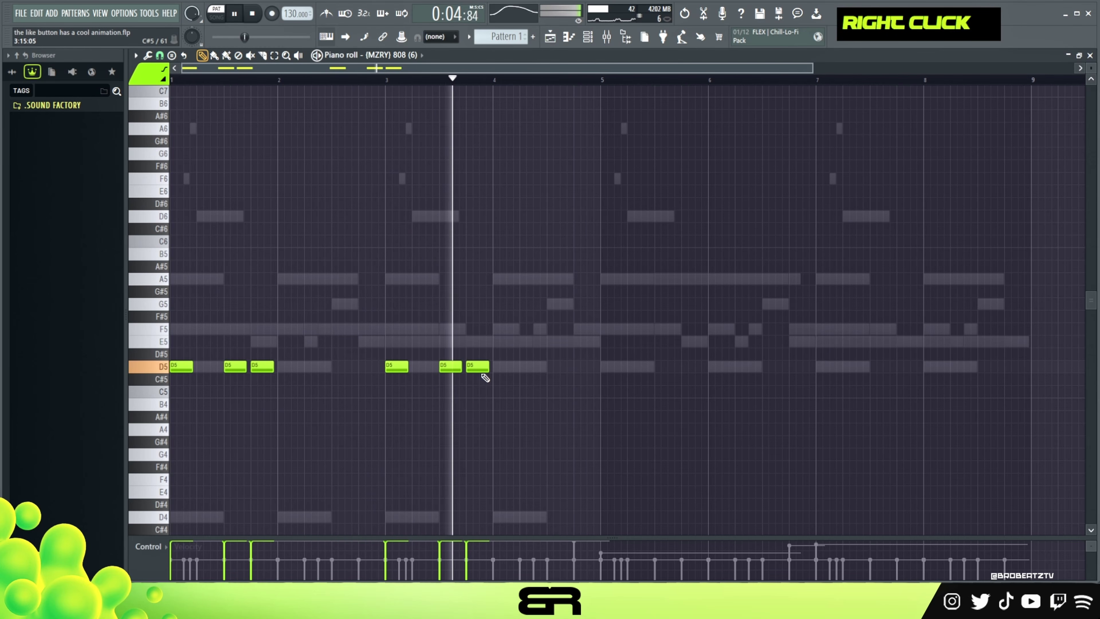
# Replace the D5 on beat 4 of bar 3 with two shorter D5 notes within that beat
pyautogui.rightClick(477, 368)
pyautogui.press('space')
pyautogui.press('space')
pyautogui.keyDown('alt'); pyautogui.click(484, 366); pyautogui.keyUp('alt')
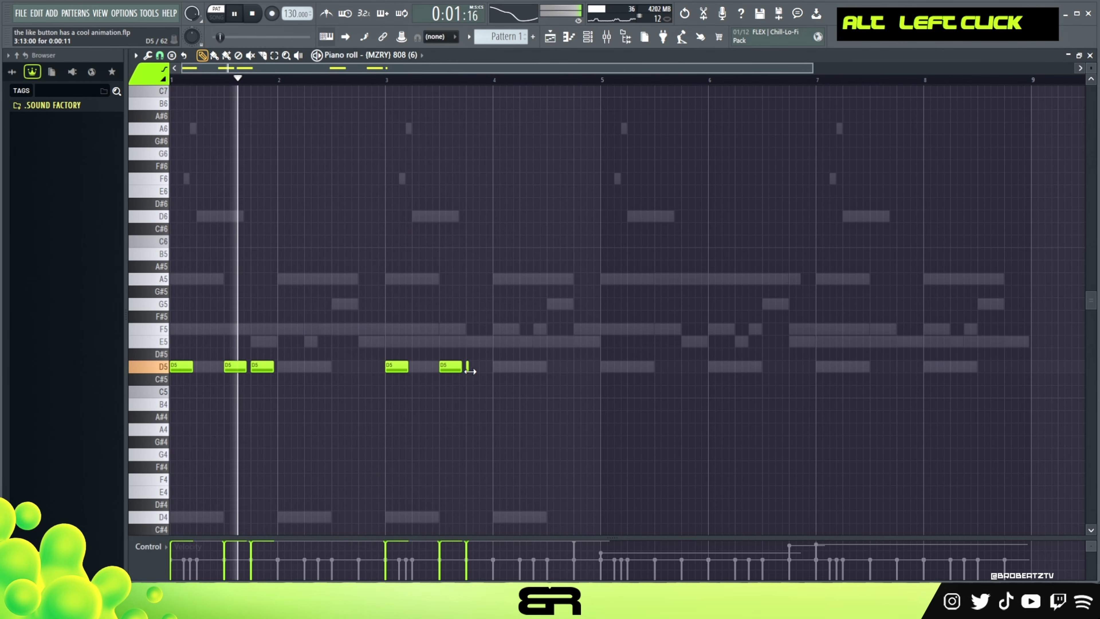
pyautogui.press('space')
pyautogui.scroll(2, 478, 82)
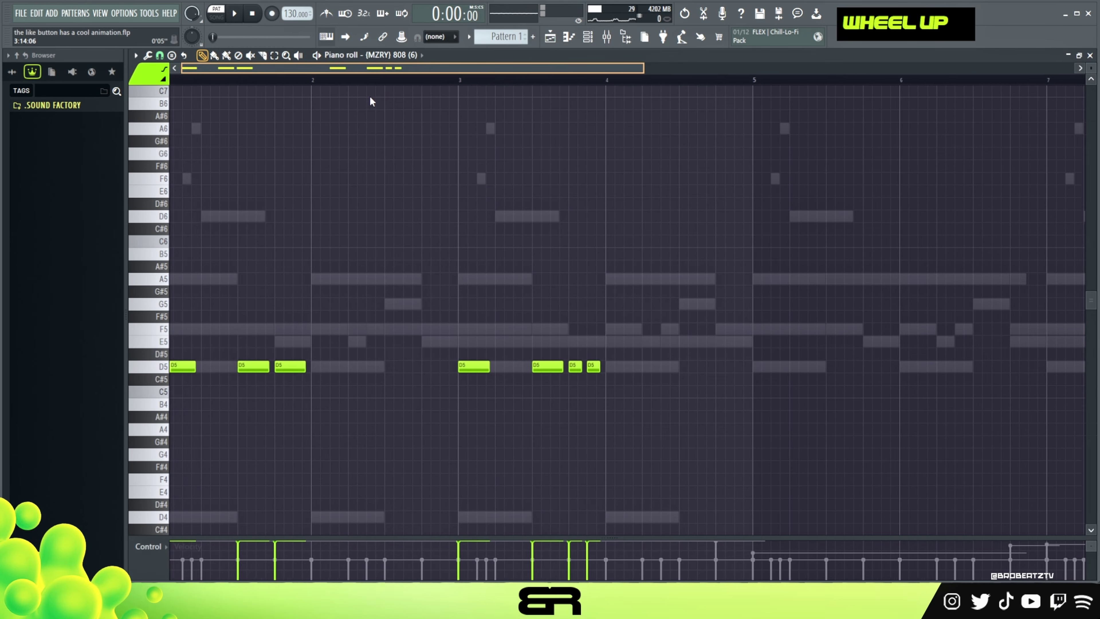
# Add a short D5 on beat 2 of bar 4 and a short E5 on the bar's eleventh step, auditioning the pattern
pyautogui.rightClick(626, 295)
pyautogui.press('space')
pyautogui.click(651, 367)
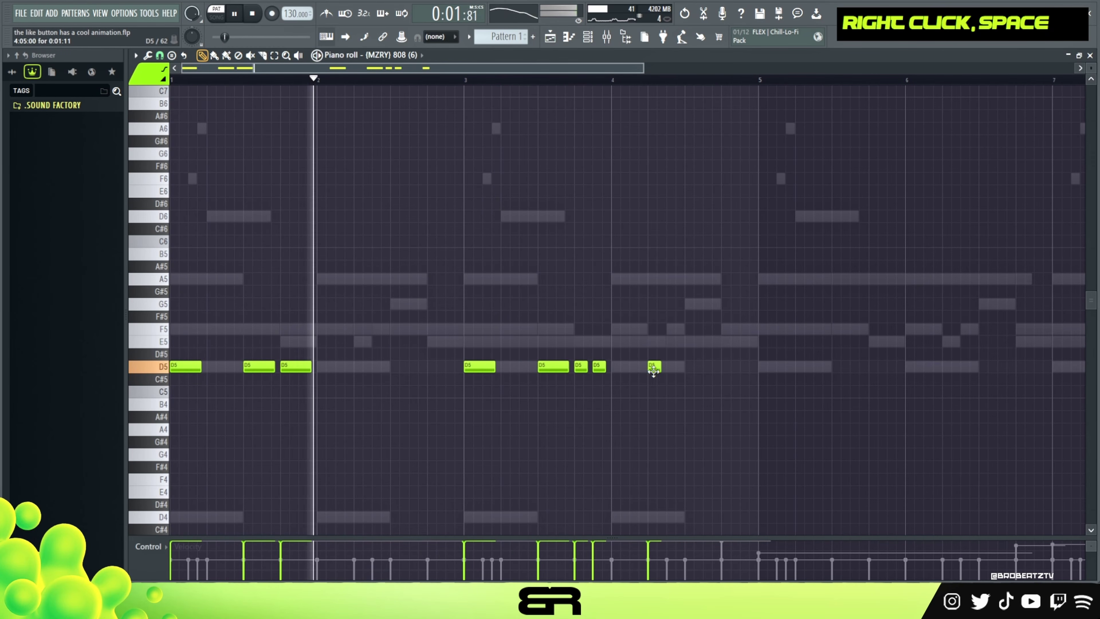
pyautogui.click(706, 366)
pyautogui.moveTo(705, 367); pyautogui.dragTo(707, 342)
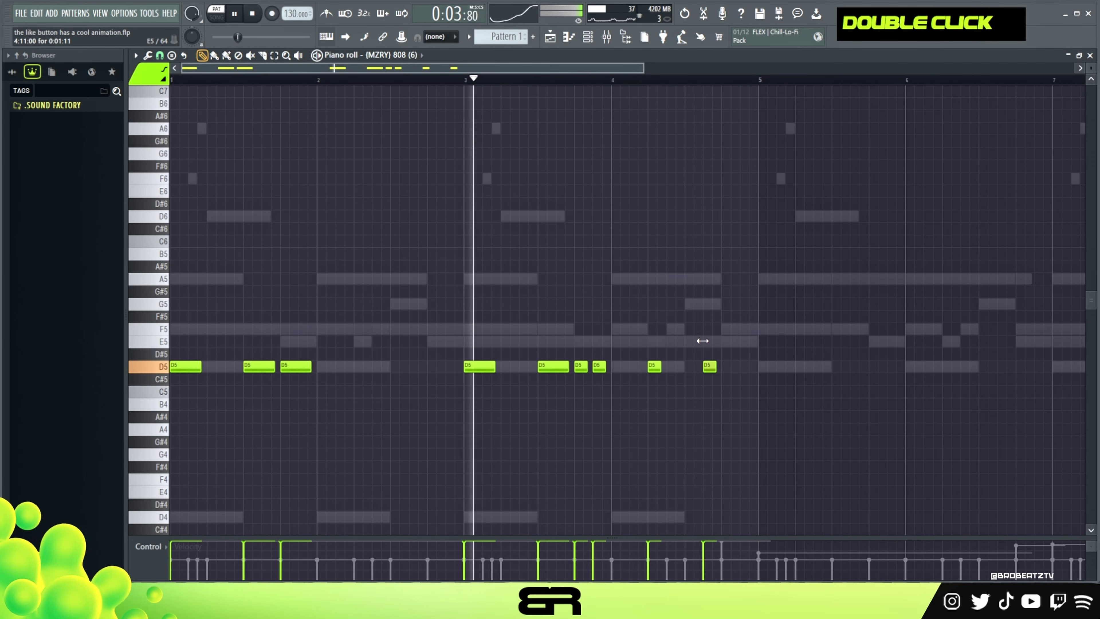
pyautogui.rightClick(710, 376)
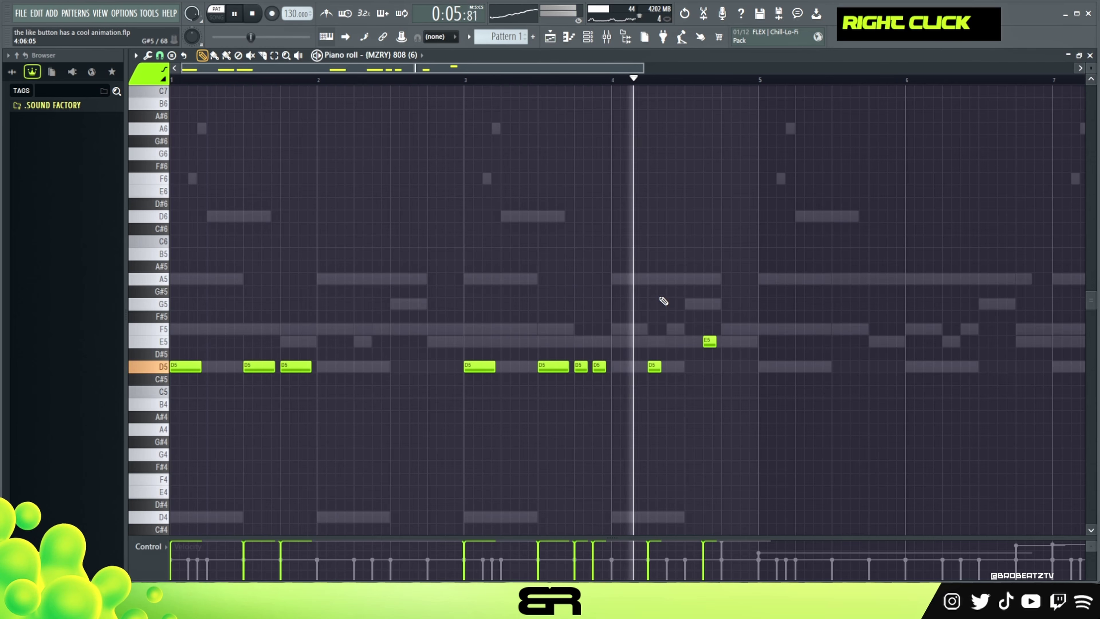
pyautogui.press('space')
# Copy the whole four-bar 808 pattern into bars 5 to 8 and transpose the copy down so its D5 notes become A4
pyautogui.hotkey('ctrl', 'a')
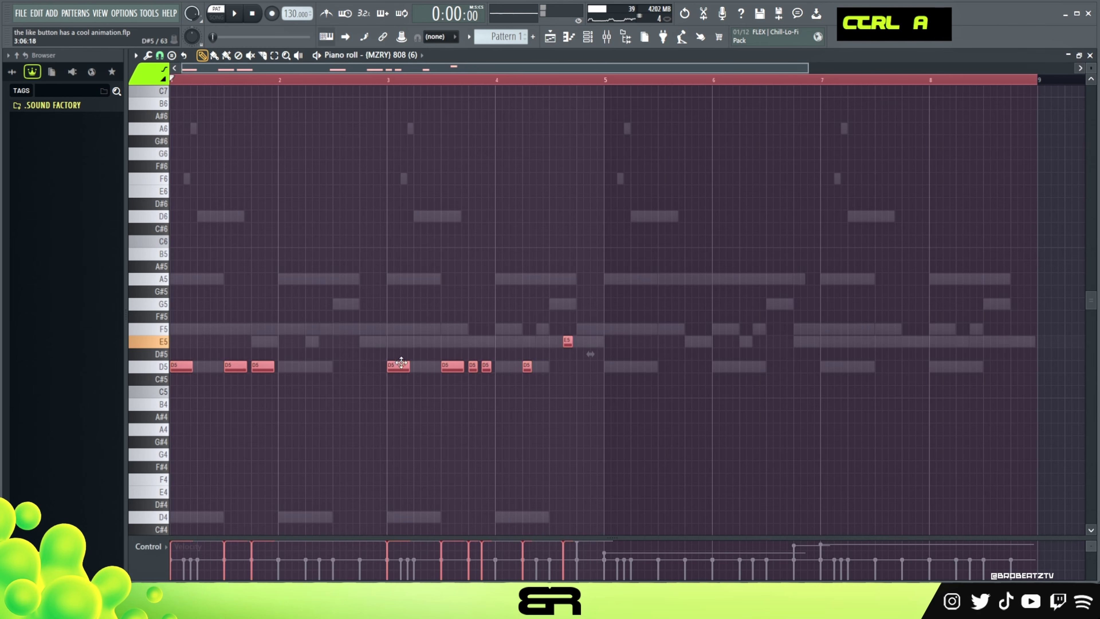
pyautogui.moveTo(199, 368); pyautogui.dragTo(434, 372)
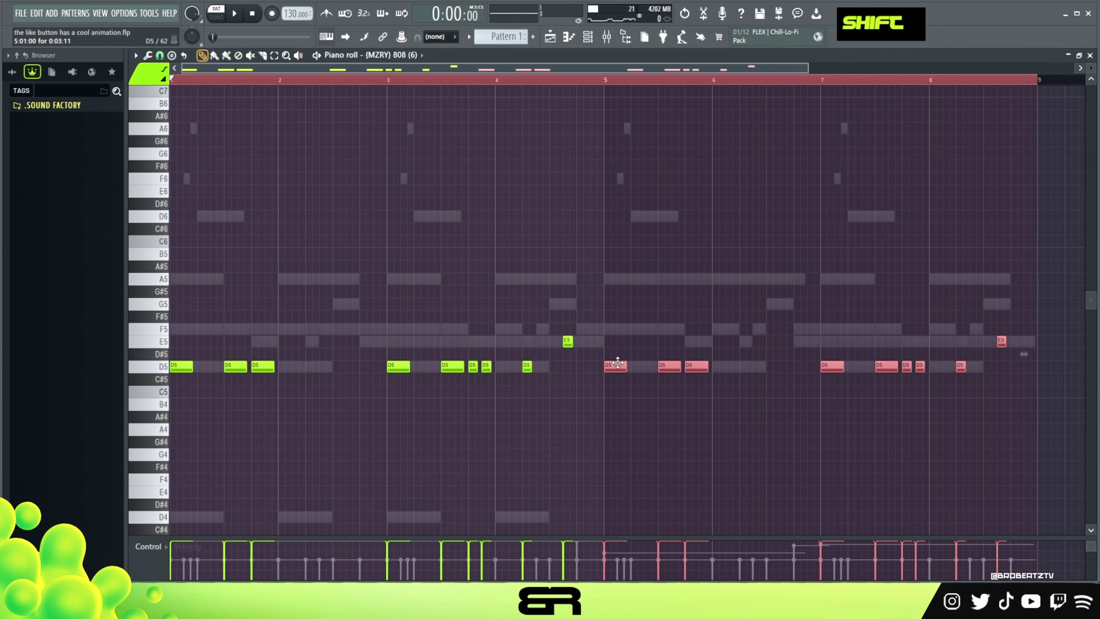
pyautogui.moveTo(609, 365); pyautogui.dragTo(609, 277)
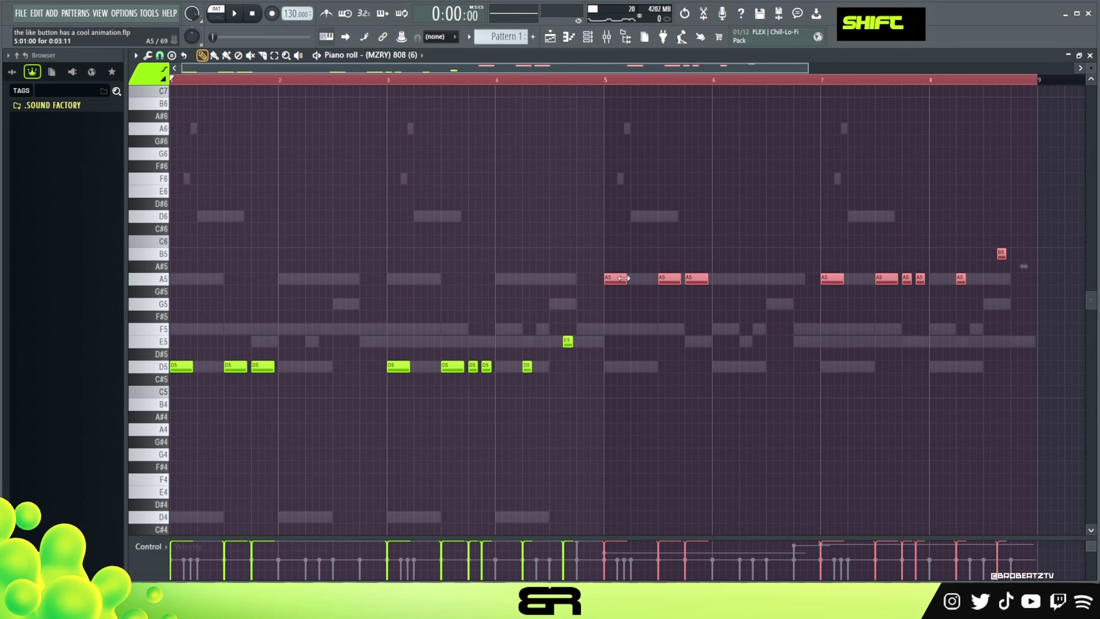
pyautogui.hotkey('ctrl', 'Down')
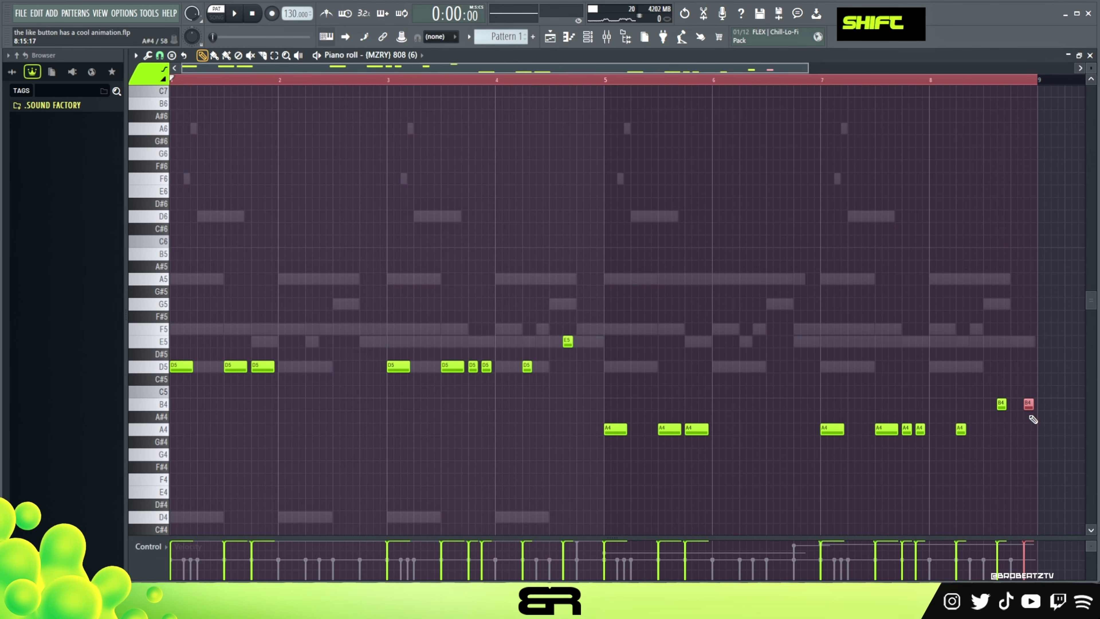
# Add a short A5 at the end of bar 8 and audition the pattern from bar 7
pyautogui.hotkey('ctrl', 'Up')
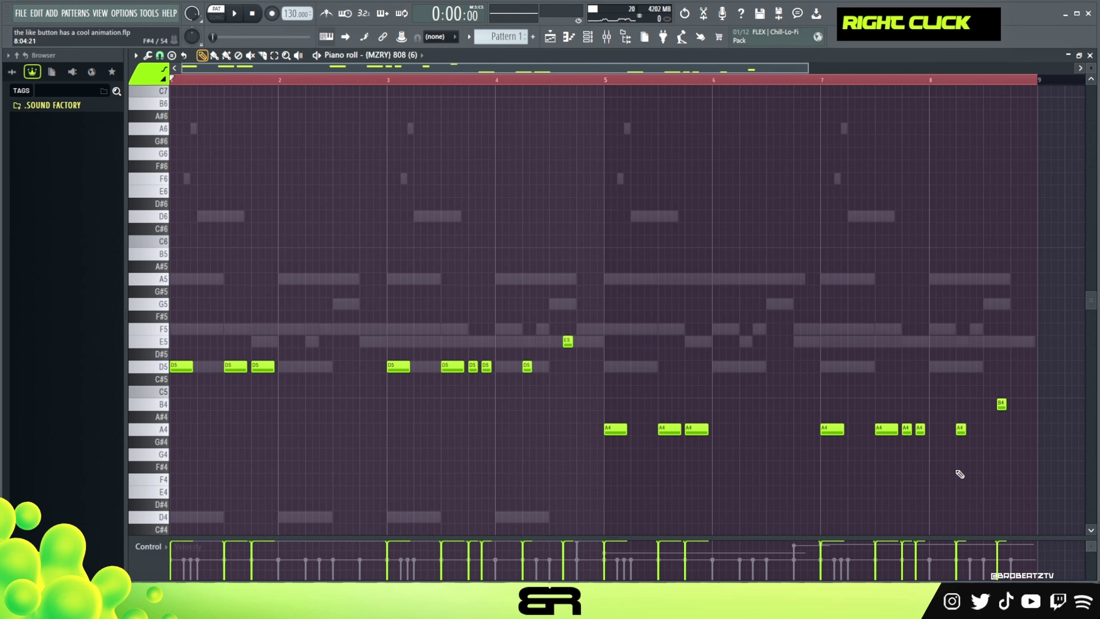
pyautogui.hotkey('ctrl', 'Up')
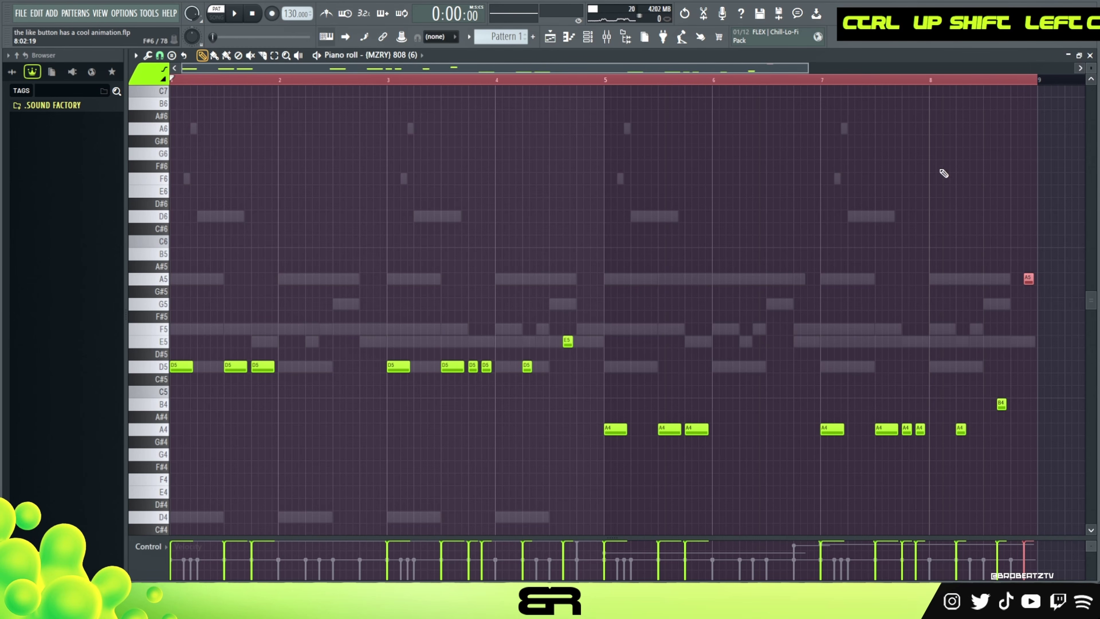
pyautogui.click(894, 80)
pyautogui.press('space')
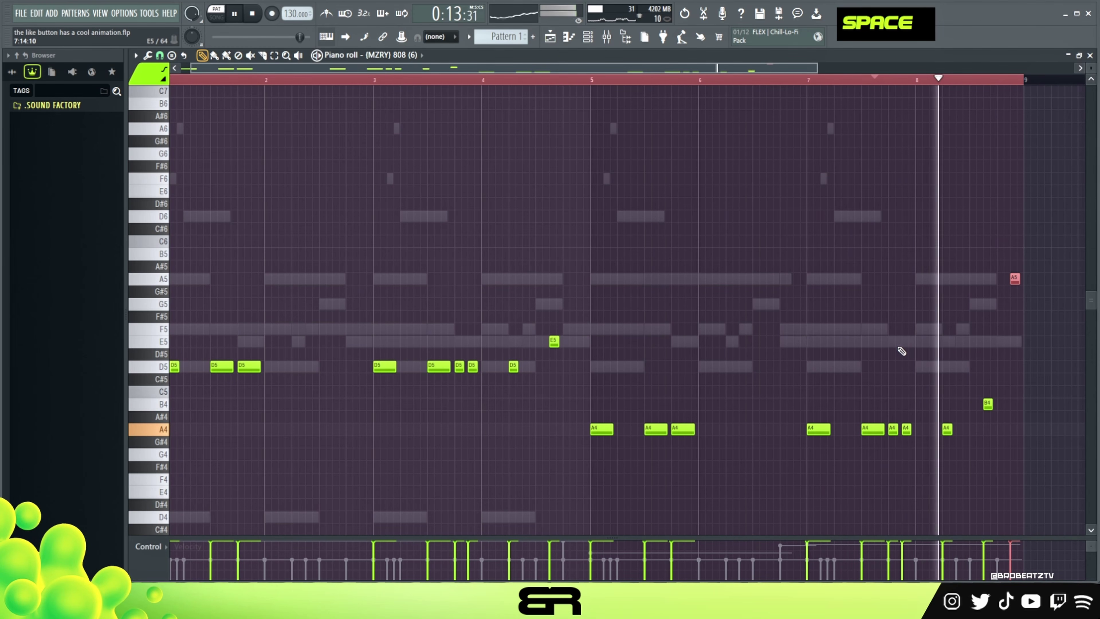
pyautogui.press('space')
pyautogui.press('space')
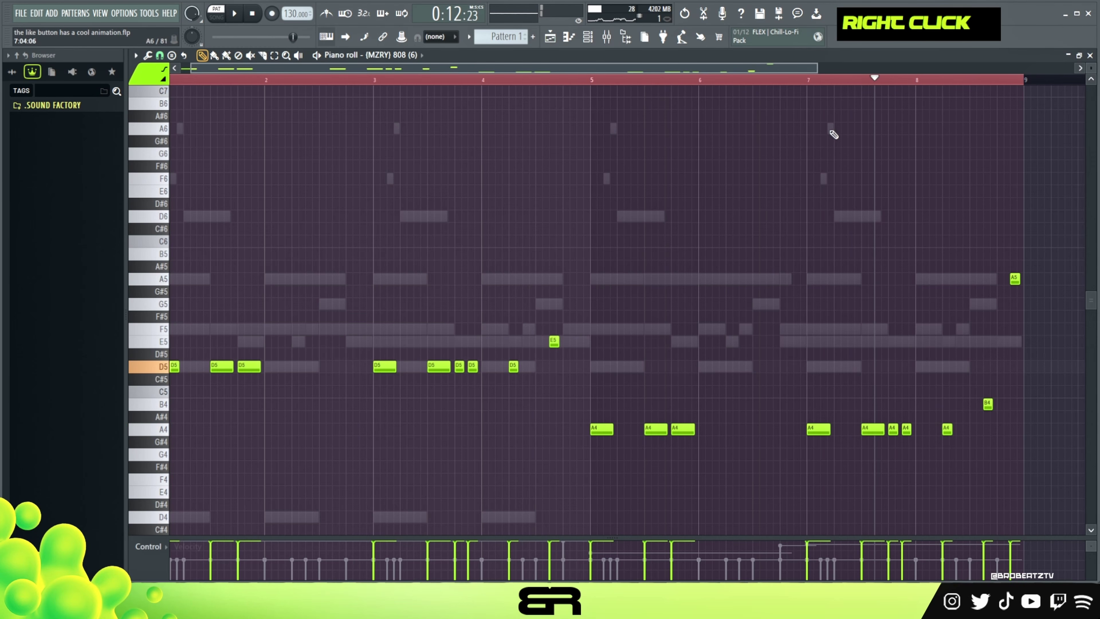
# Raise the beat 3 808 notes in bars 1, 3, 5 and 7 by one octave, audition the pattern, and clear the time selection
pyautogui.moveTo(412, 71); pyautogui.dragTo(403, 72)
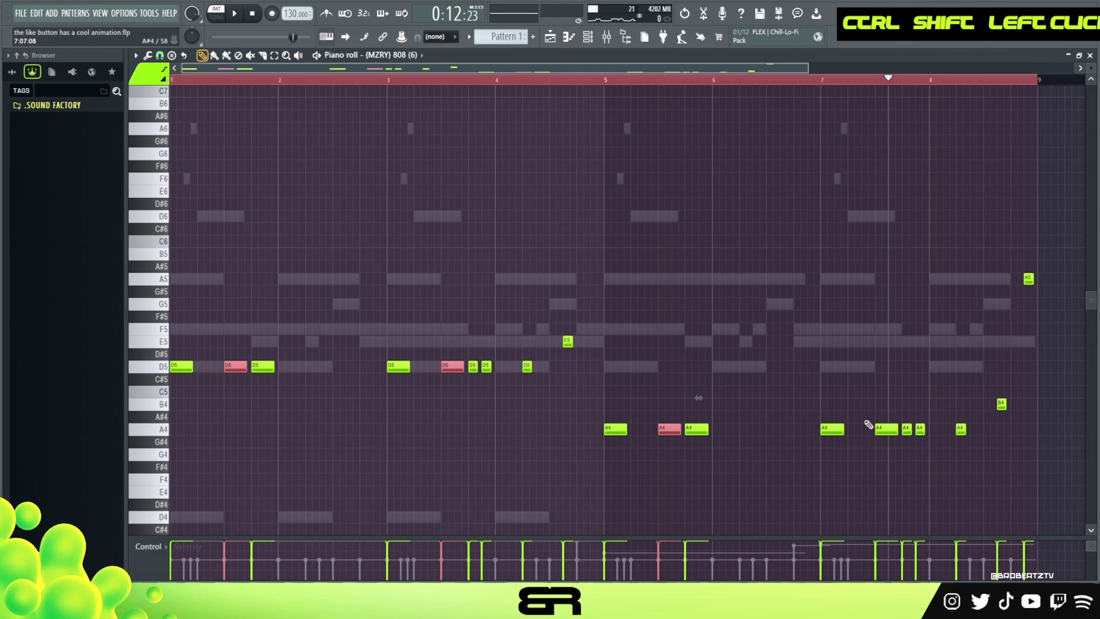
pyautogui.press('space')
pyautogui.hotkey('ctrl', 'Up')
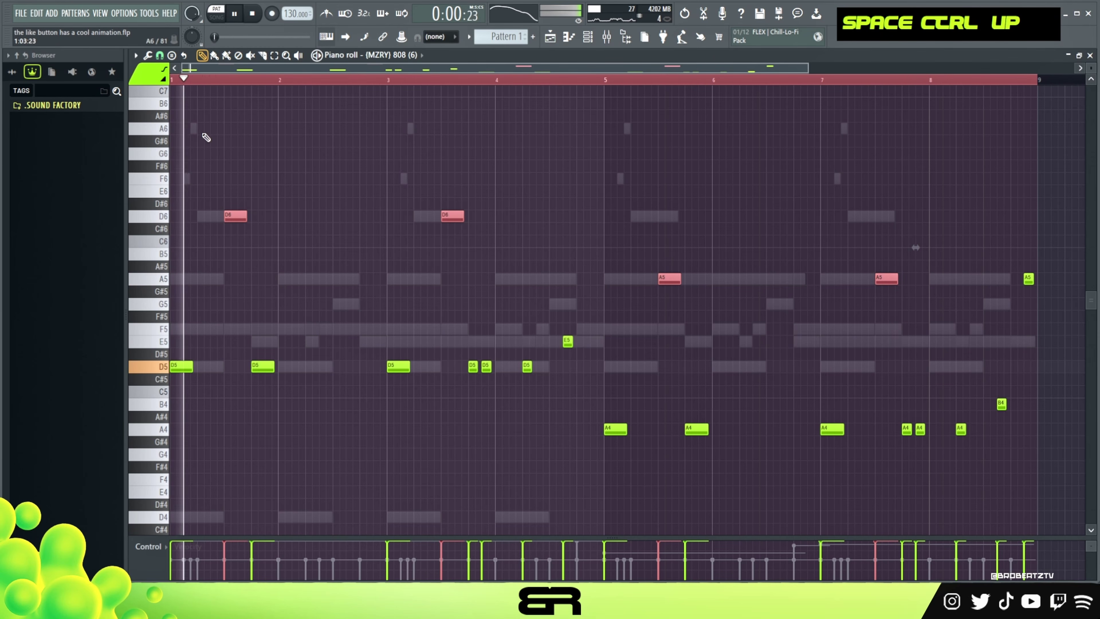
pyautogui.rightClick(325, 239)
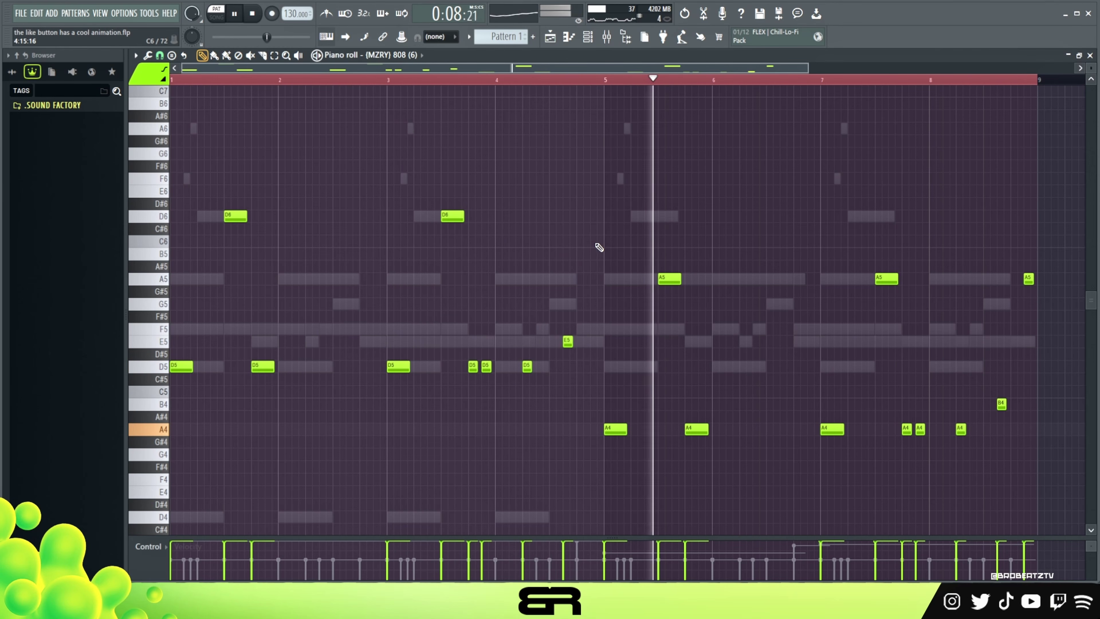
pyautogui.press('space')
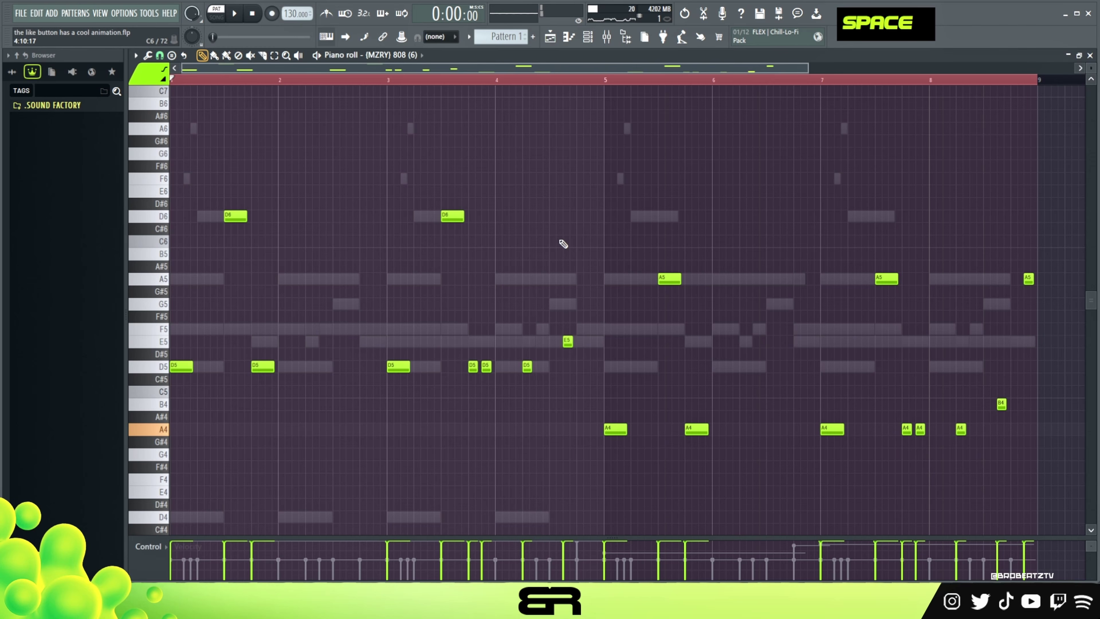
pyautogui.doubleClick(496, 79)
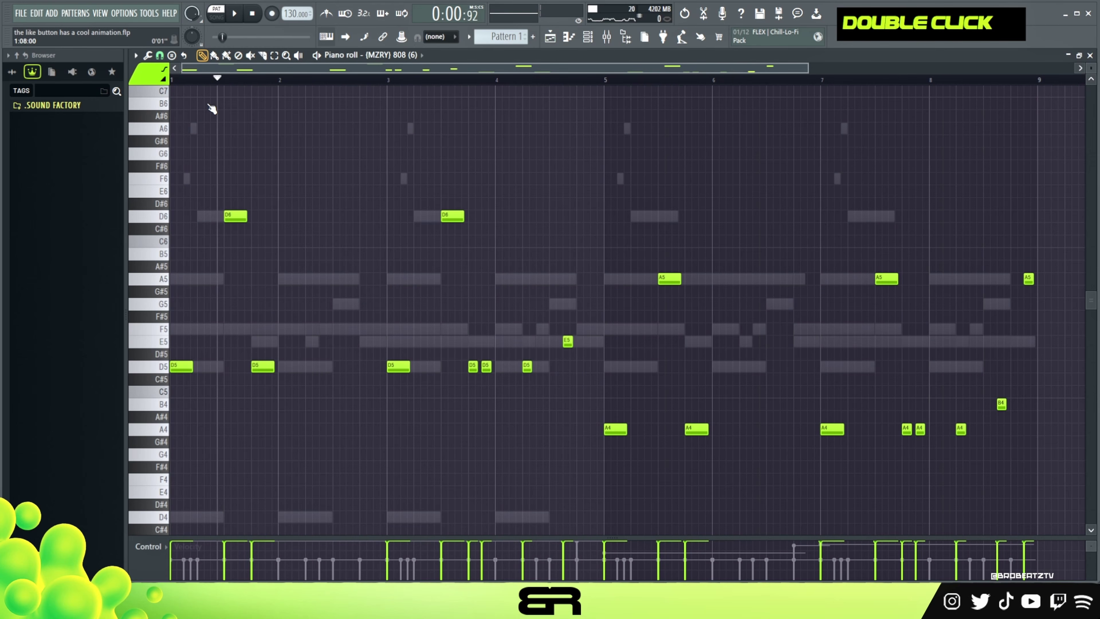
# Place {MZRY} Snare (14) hits on beat 3 of bars 1 to 4, and check them with the mixer and playback
pyautogui.click(588, 37)
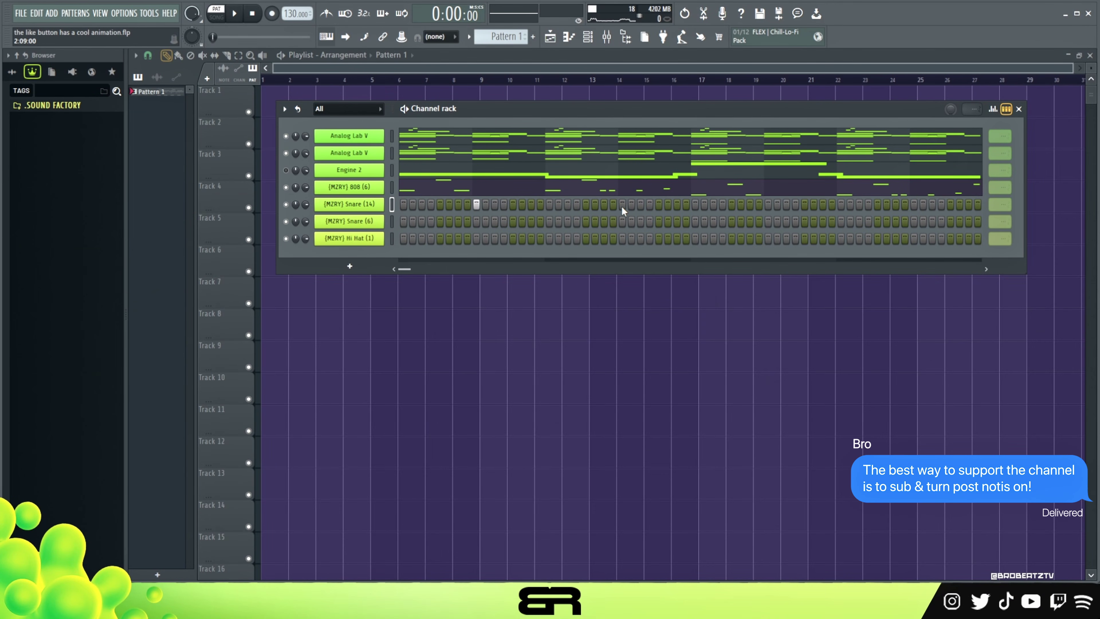
pyautogui.click(914, 204)
pyautogui.press('space')
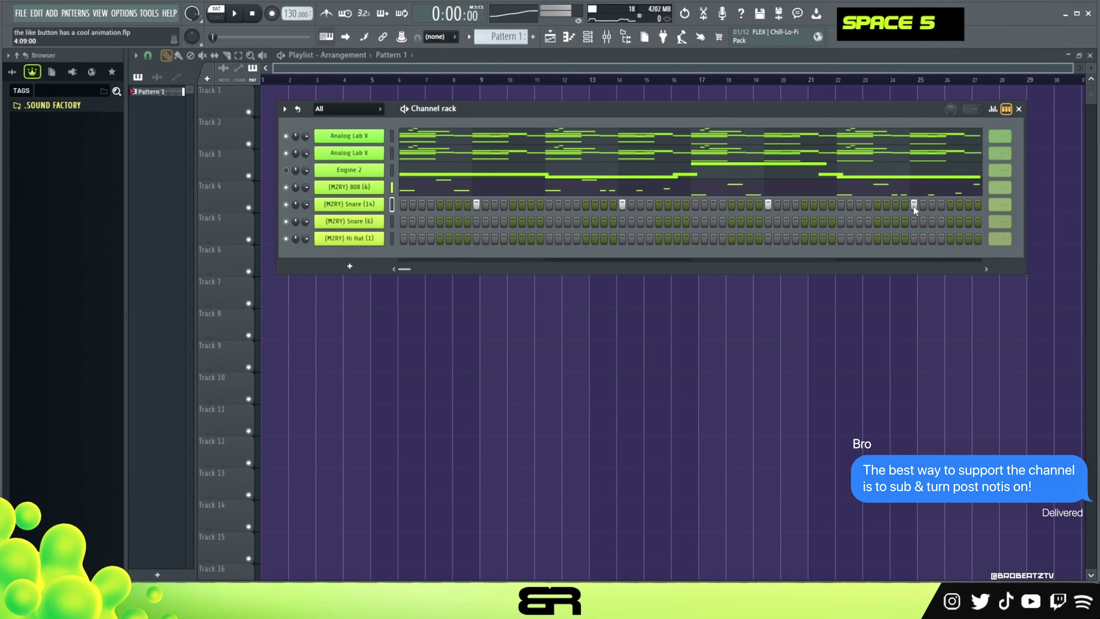
pyautogui.click(607, 39)
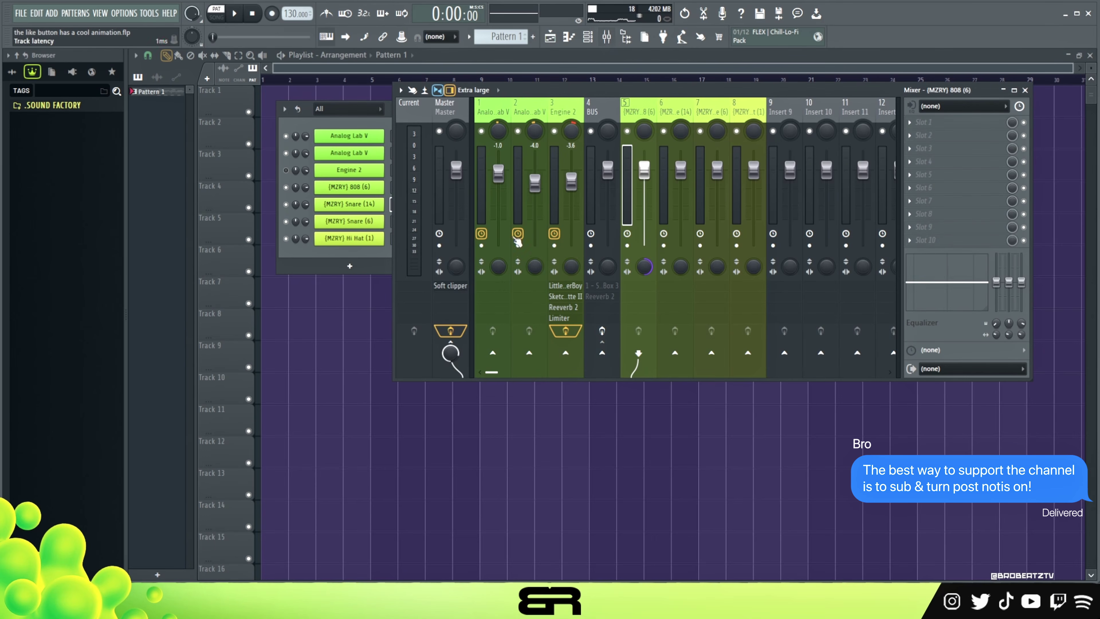
pyautogui.click(1025, 90)
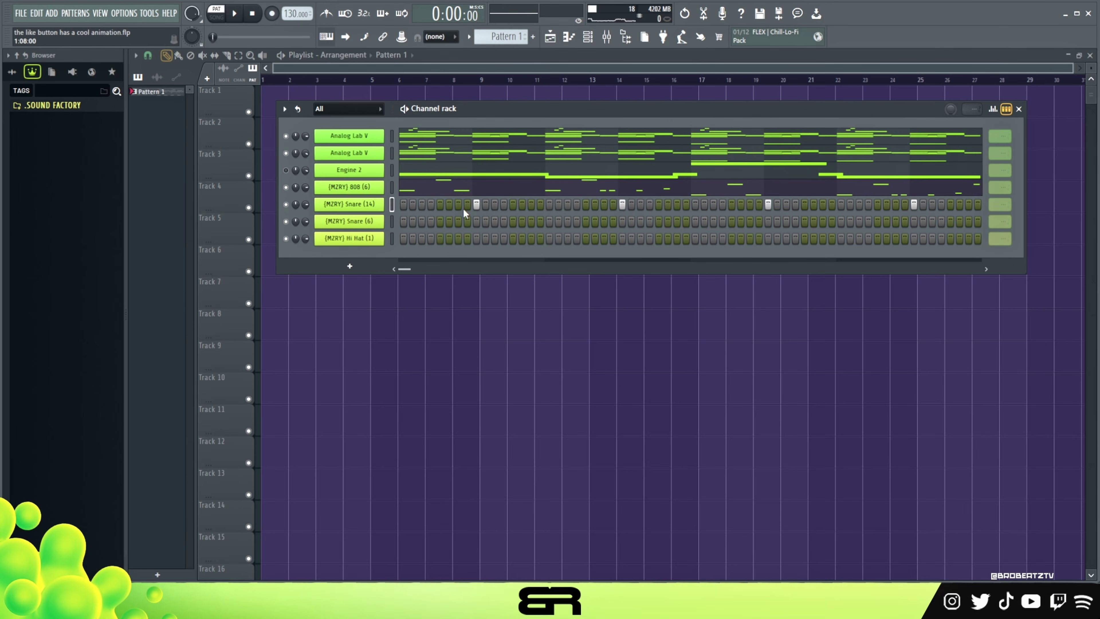
pyautogui.press('space')
pyautogui.press('space')
pyautogui.press('space')
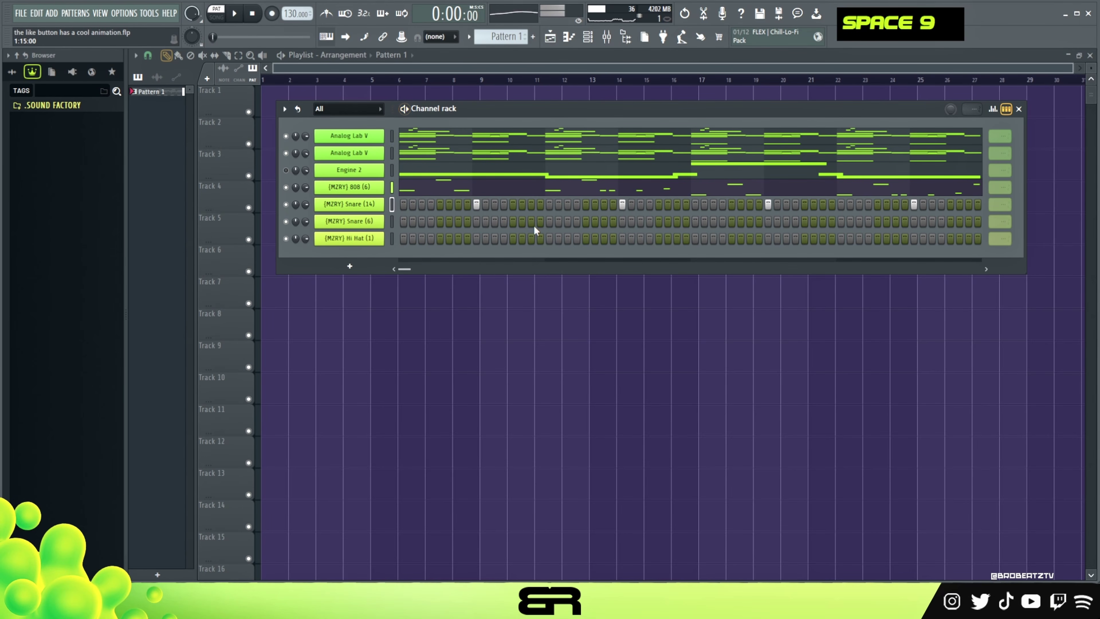
# Place {MZRY} Snare (6) hits on the third step of bars 2 and 4 while the pattern plays
pyautogui.press('space')
pyautogui.click(567, 221)
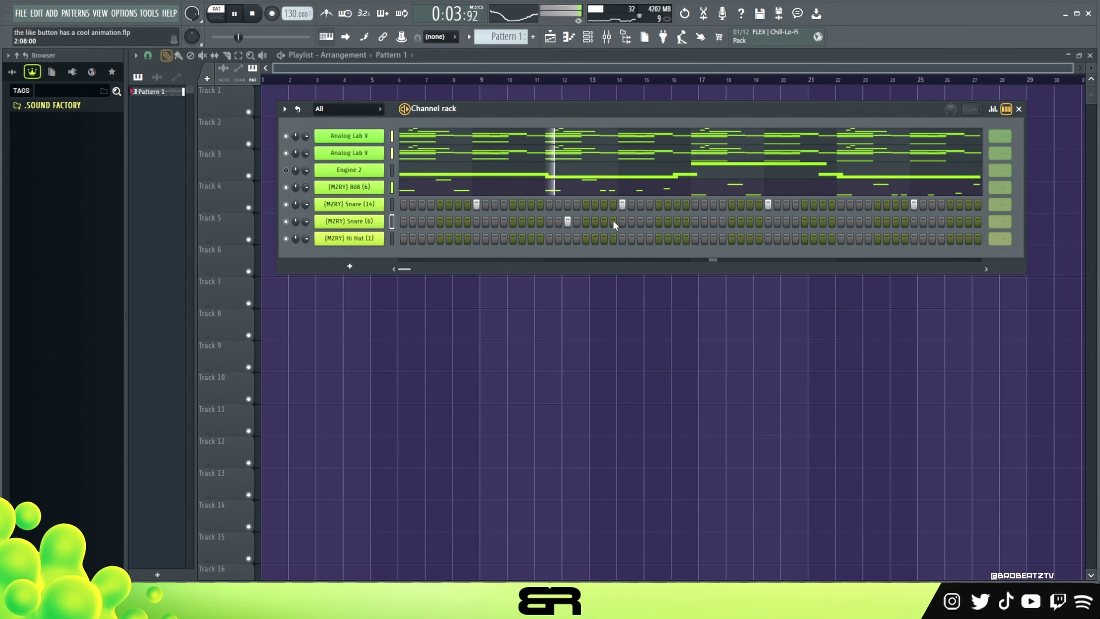
pyautogui.click(859, 222)
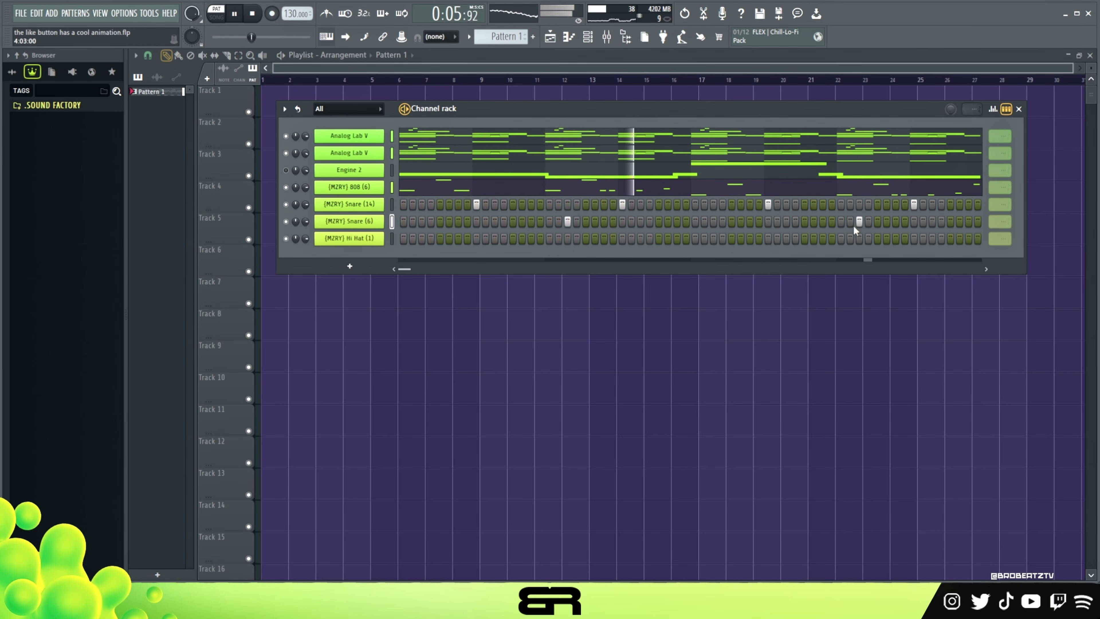
# Raise the velocity of all four {MZRY} Snare (14) notes slightly in the piano roll and audition the pattern
pyautogui.rightClick(355, 204)
pyautogui.click(391, 205)
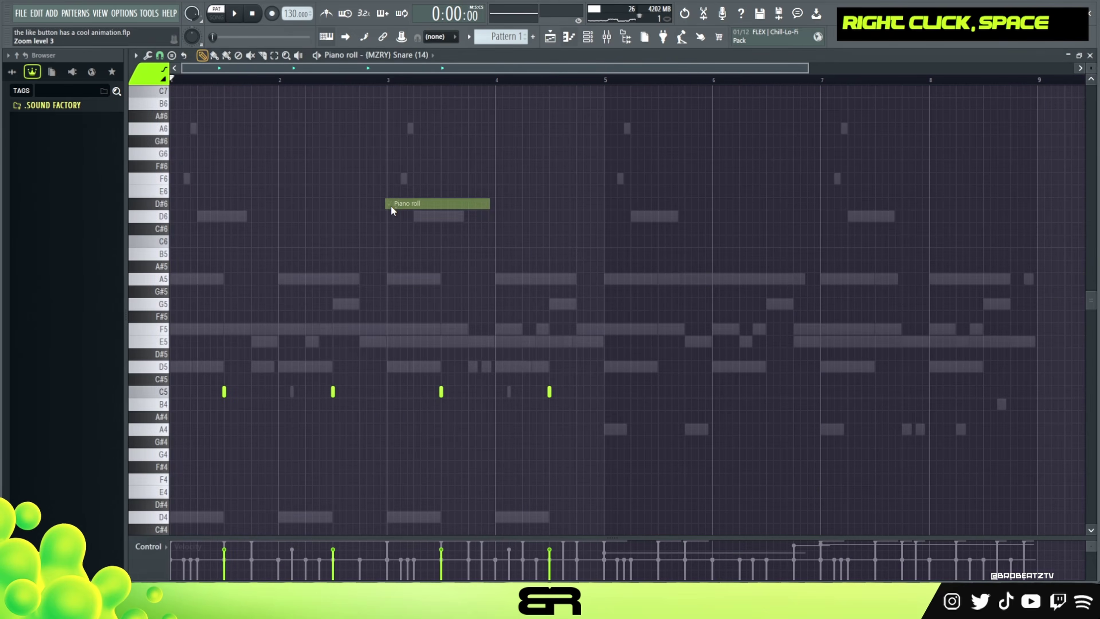
pyautogui.keyDown('alt'); pyautogui.scroll(1, 477, 236); pyautogui.keyUp('alt')
pyautogui.press('space')
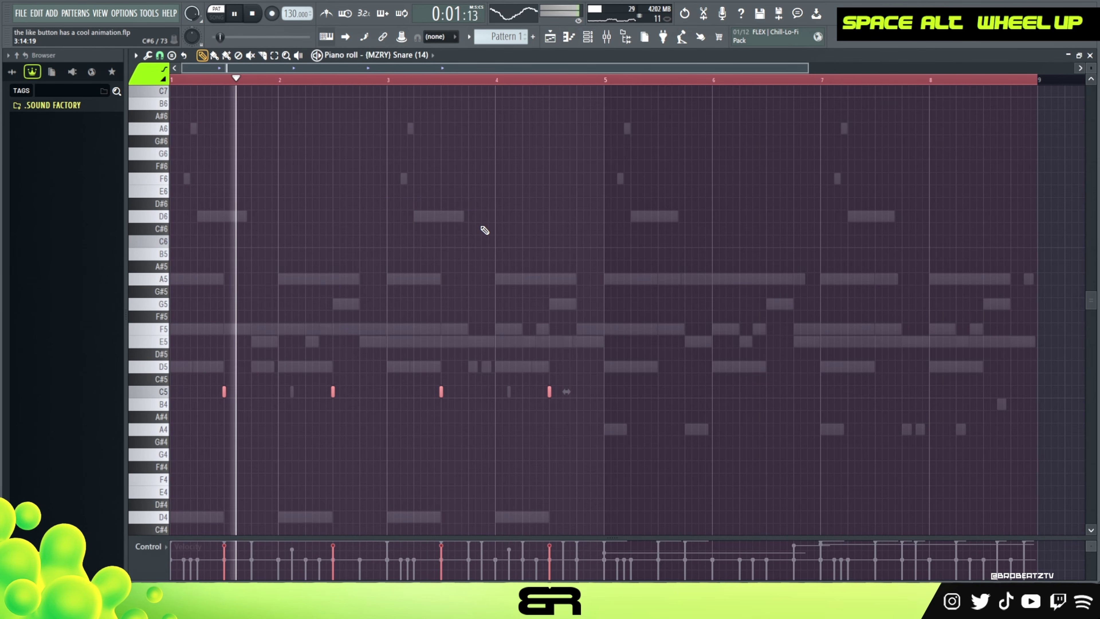
pyautogui.click(588, 37)
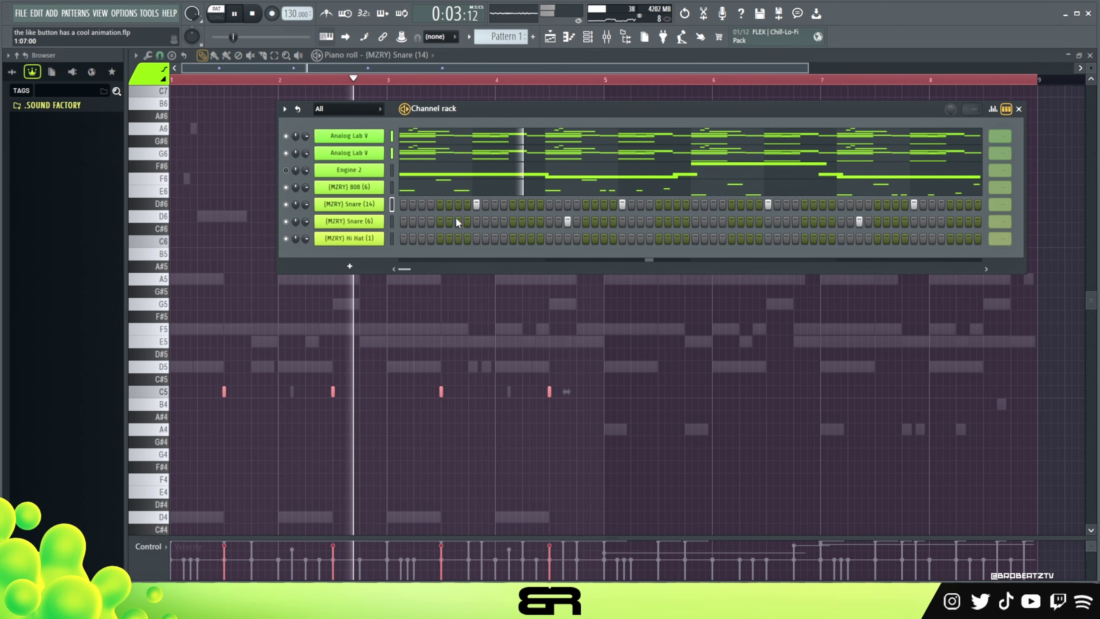
pyautogui.press('space')
pyautogui.press('space')
pyautogui.press('space')
# Open the {MZRY} Hi Hat (1) channel in the piano roll and clear the time selection
pyautogui.rightClick(382, 237)
pyautogui.click(423, 238)
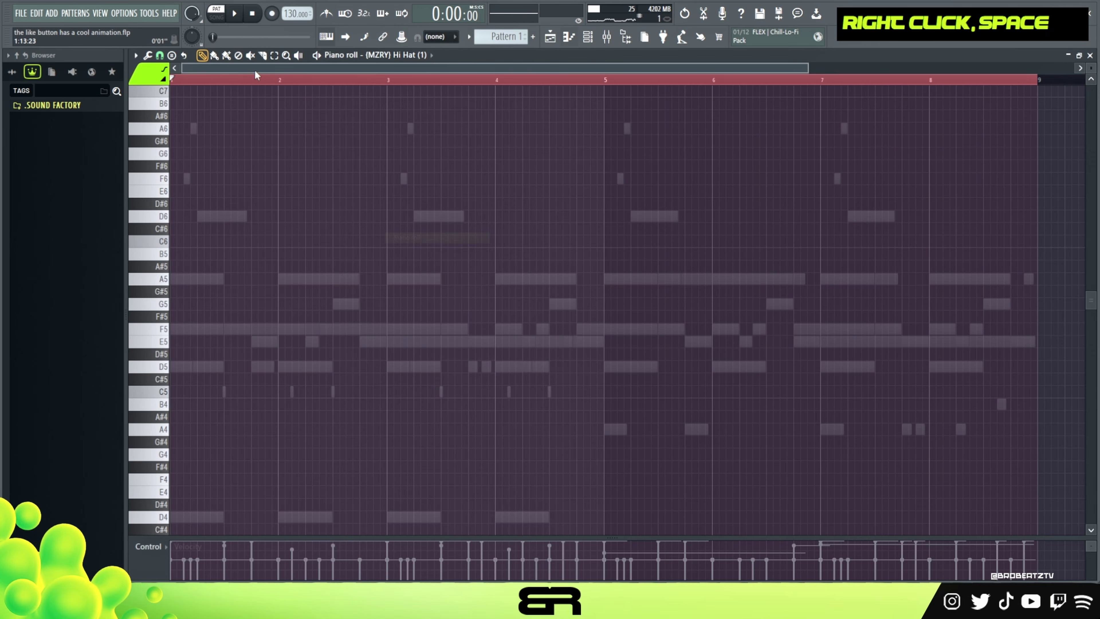
pyautogui.scroll(3, 253, 78)
pyautogui.click(202, 91)
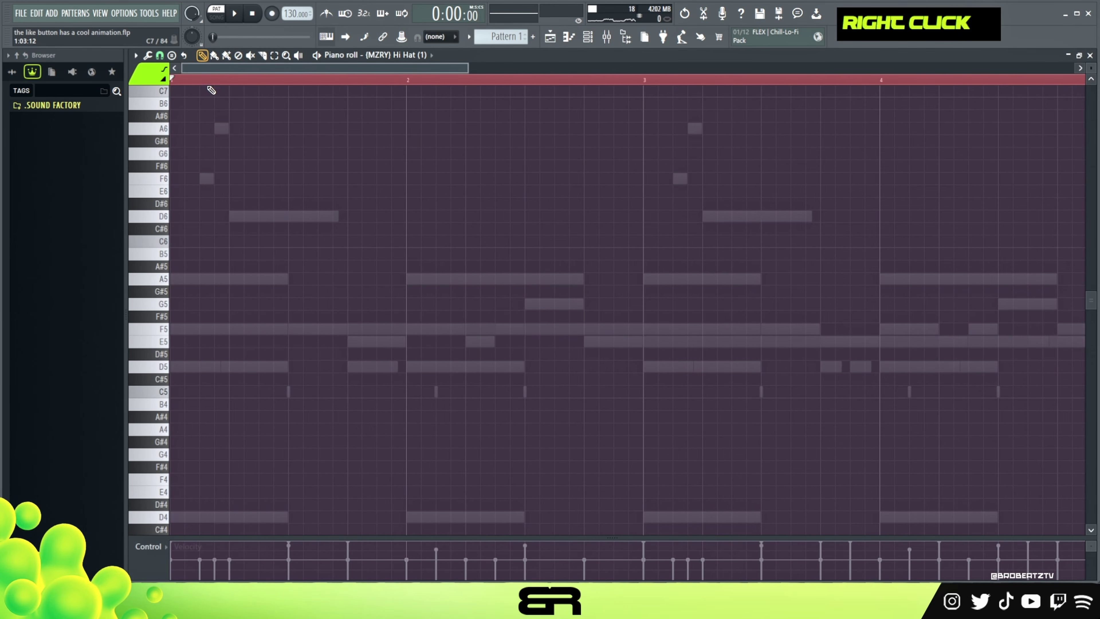
pyautogui.doubleClick(214, 78)
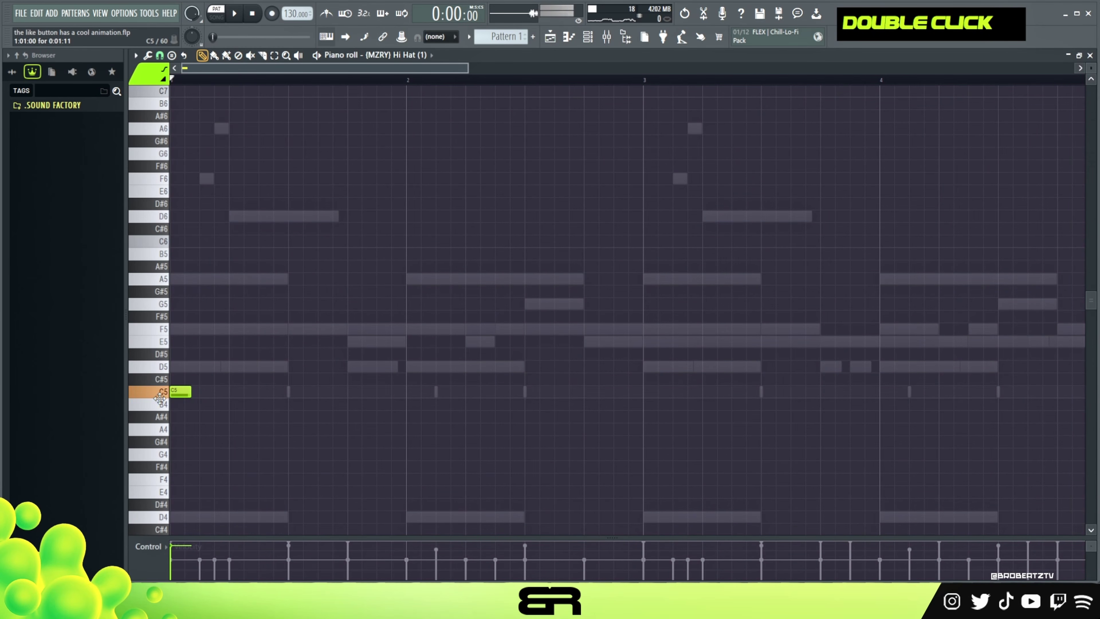
# Place C5 hi-hat notes on steps 1, 3, 7, 9 and 13 of bar 1, auditioning the pattern along the way
pyautogui.press('space')
pyautogui.press('space')
pyautogui.press('space')
pyautogui.click(210, 393)
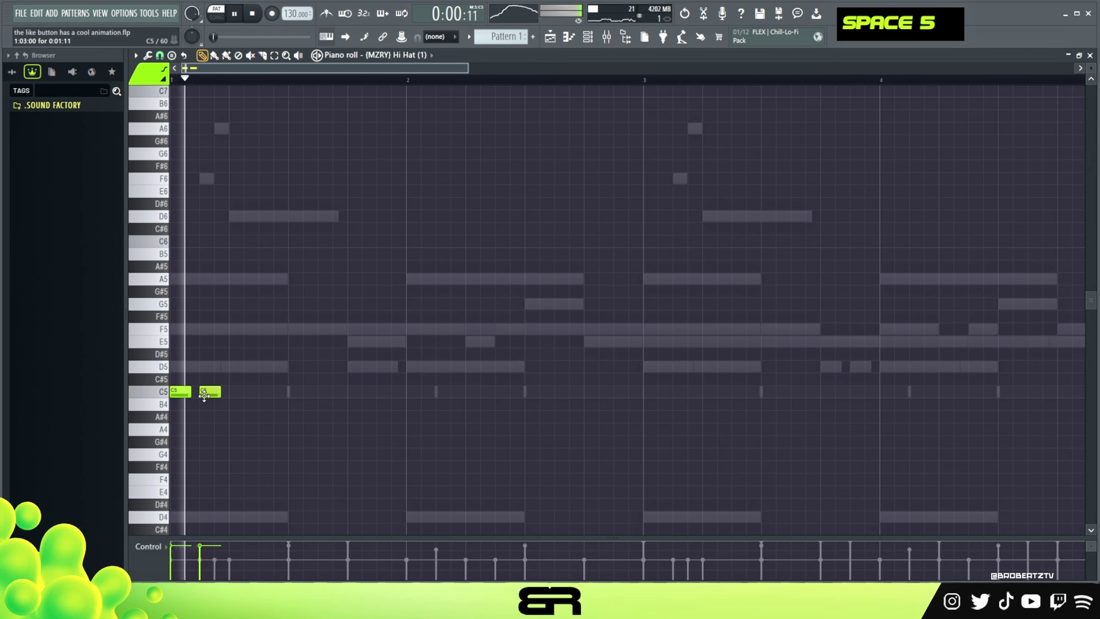
pyautogui.rightClick(257, 396)
pyautogui.press('space')
pyautogui.press('space')
pyautogui.click(265, 392)
pyautogui.click(294, 392)
pyautogui.press('space')
pyautogui.click(355, 392)
pyautogui.press('space')
pyautogui.press('space')
# Shorten all hi-hat notes to one step and add another C5 hit on step 15 of bar 1
pyautogui.hotkey('ctrl', 'a')
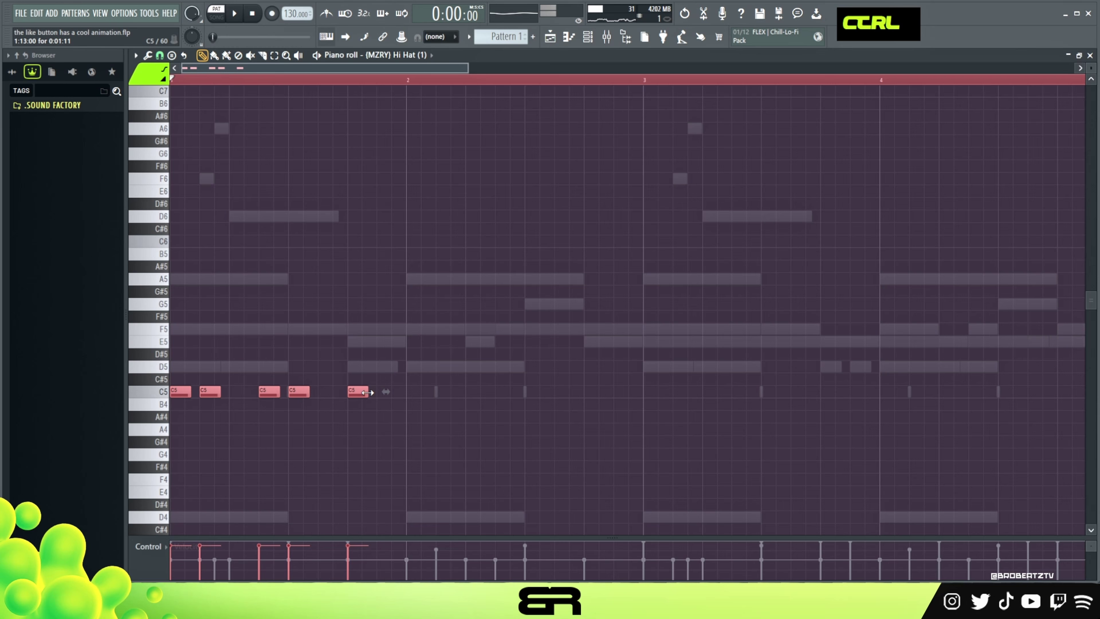
pyautogui.press('space')
pyautogui.rightClick(371, 416)
pyautogui.click(378, 392)
pyautogui.press('space')
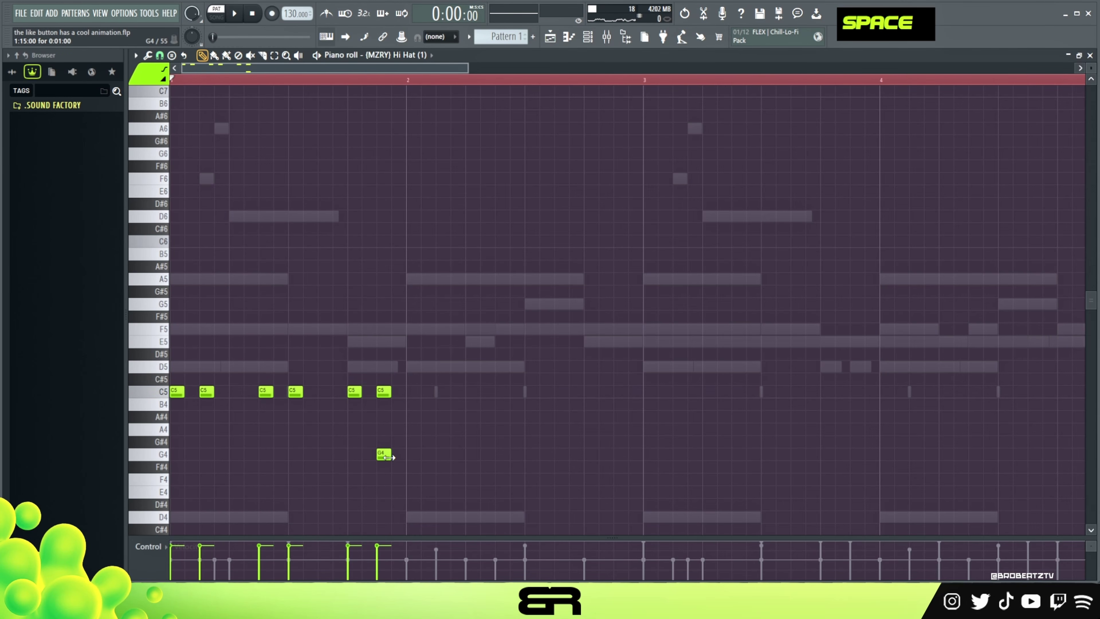
# Chop a two-step G4 note at the end of bar 1 into four hits and lower their velocity
pyautogui.hotkey('alt', 'u')
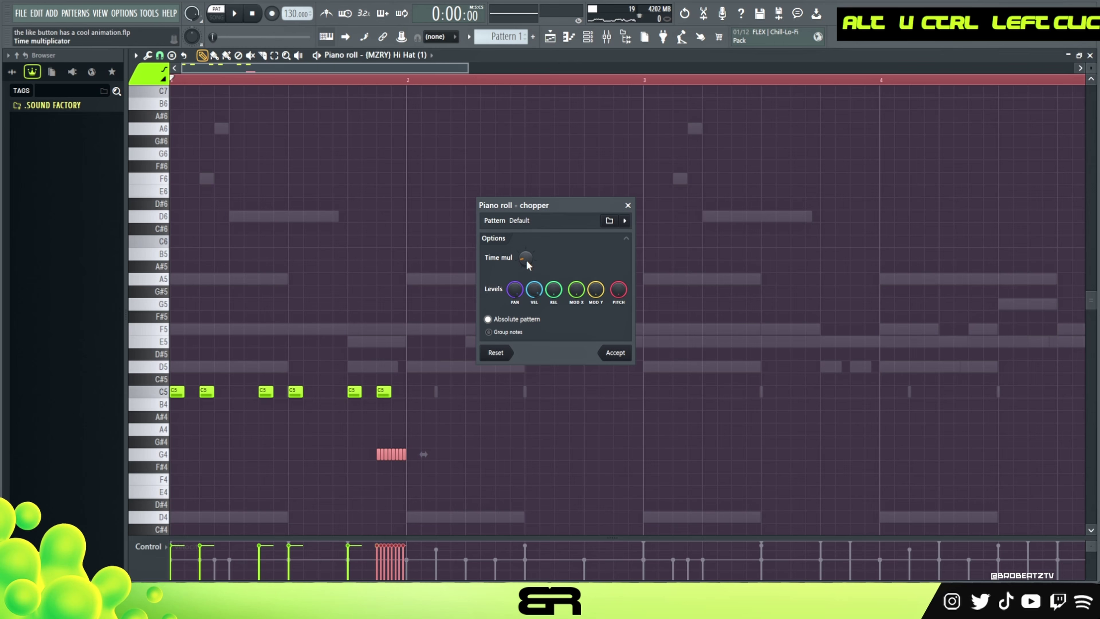
pyautogui.click(615, 353)
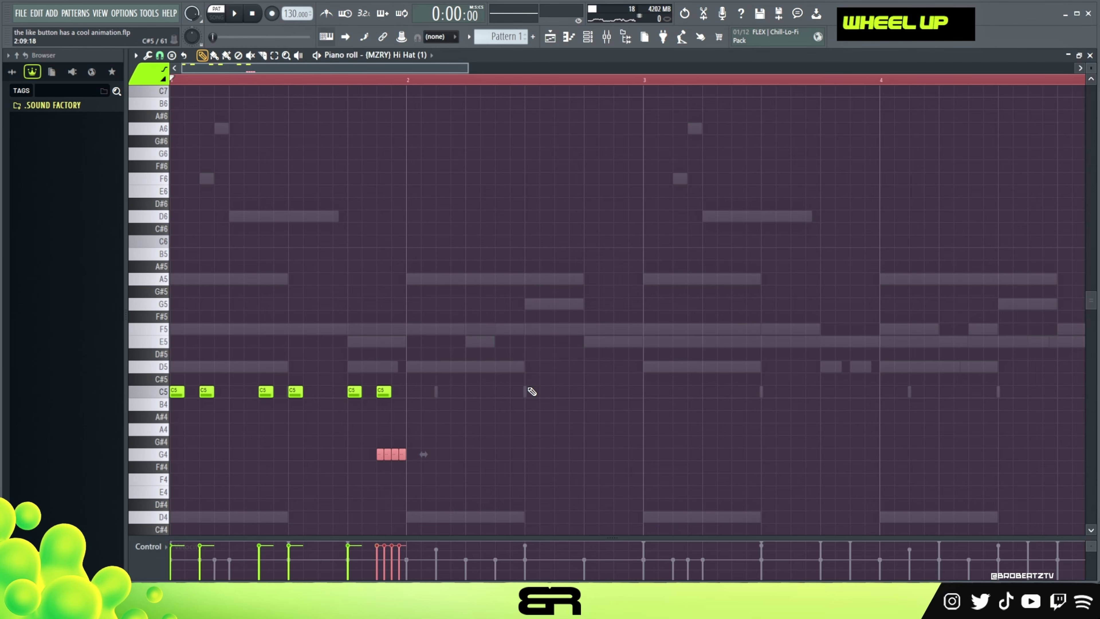
pyautogui.rightClick(469, 403)
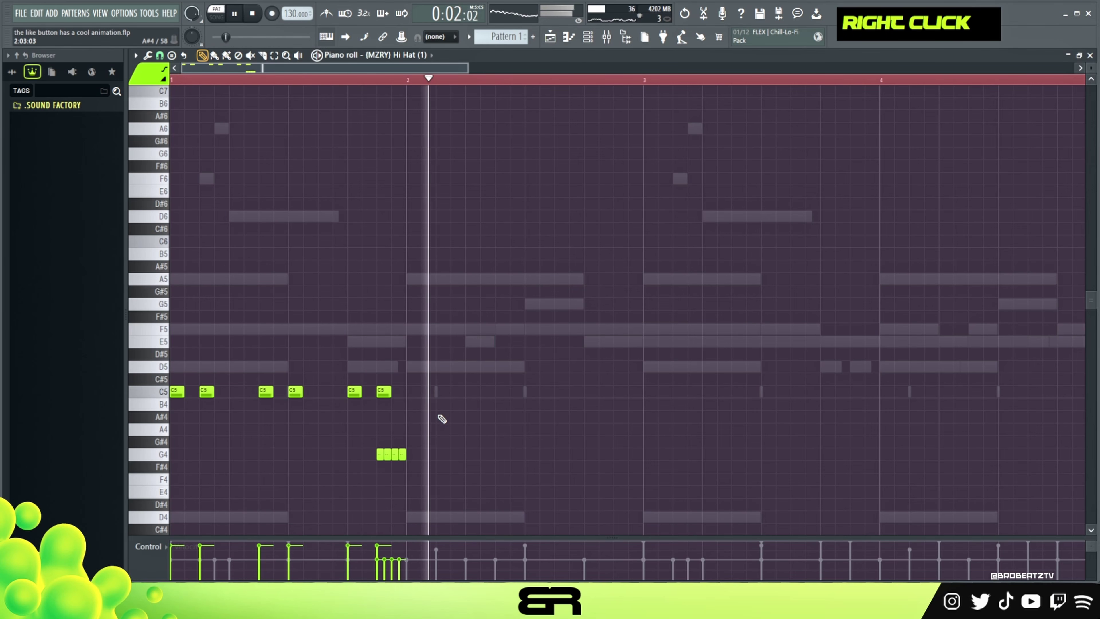
pyautogui.keyDown('ctrl'); pyautogui.moveTo(433, 427); pyautogui.dragTo(318, 490); pyautogui.keyUp('ctrl')
pyautogui.press('space')
pyautogui.keyDown('alt'); pyautogui.scroll(-2, 437, 450); pyautogui.keyUp('alt')
pyautogui.rightClick(397, 392)
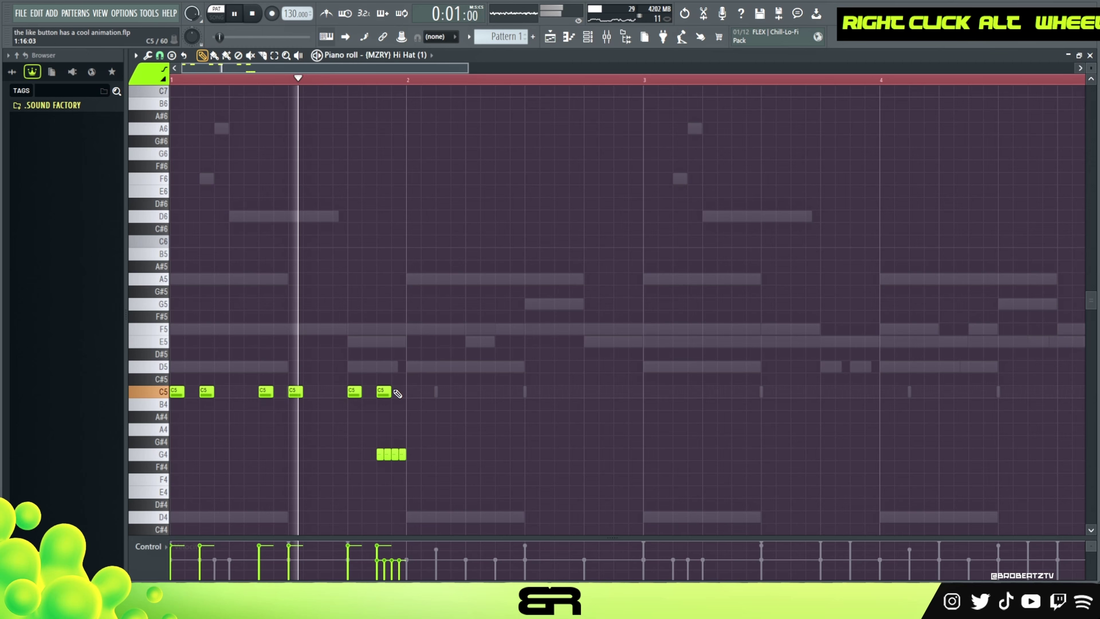
# Place C5 hi-hat notes on steps 1, 3, 5, 7, 9 and 11 of bar 2 and audition them
pyautogui.doubleClick(412, 392)
pyautogui.press('space')
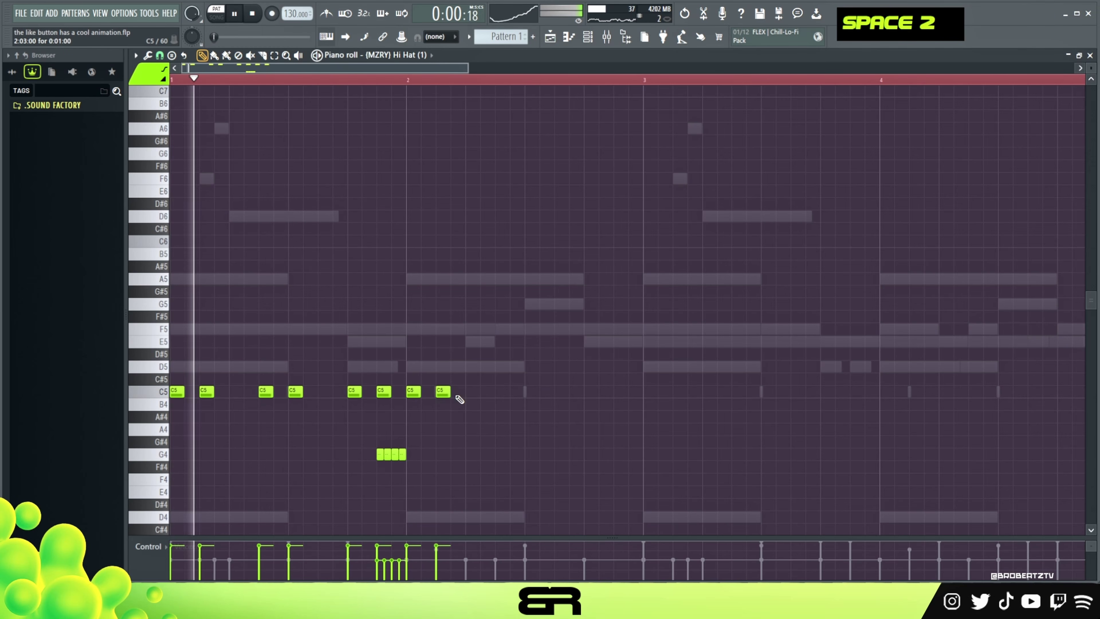
pyautogui.click(472, 391)
pyautogui.click(501, 391)
pyautogui.rightClick(520, 397)
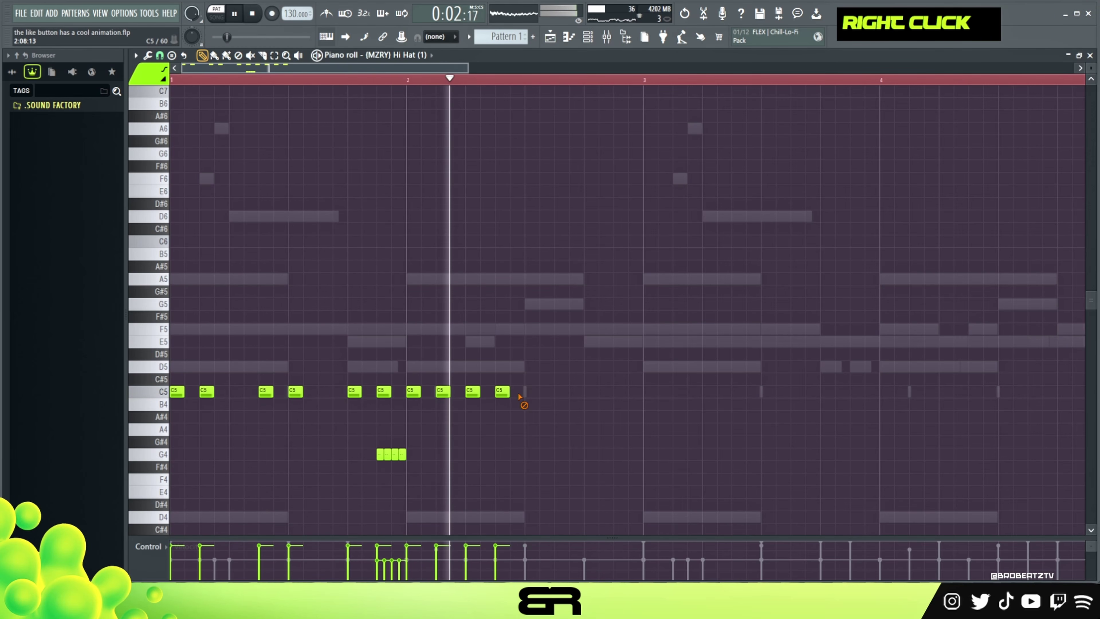
pyautogui.click(532, 391)
pyautogui.click(561, 391)
pyautogui.press('space')
pyautogui.press('space')
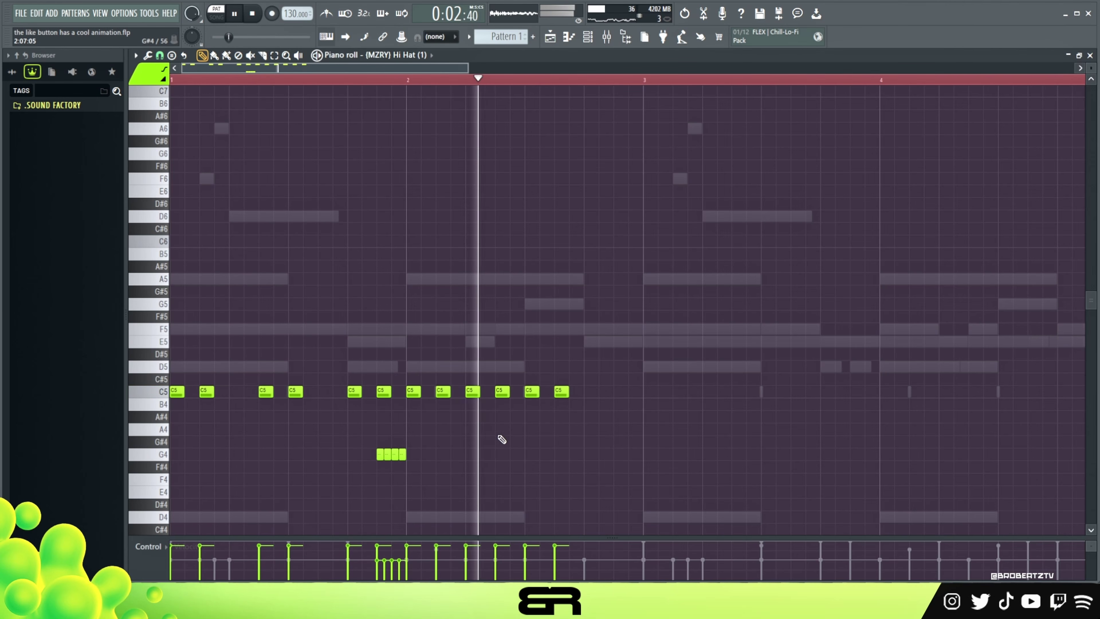
# Copy the four-hit G4 roll to step 7 of bar 2 at pitch B4 and play it back
pyautogui.press('space')
pyautogui.moveTo(411, 447); pyautogui.dragTo(388, 459)
pyautogui.moveTo(505, 415); pyautogui.dragTo(521, 403)
pyautogui.press('space')
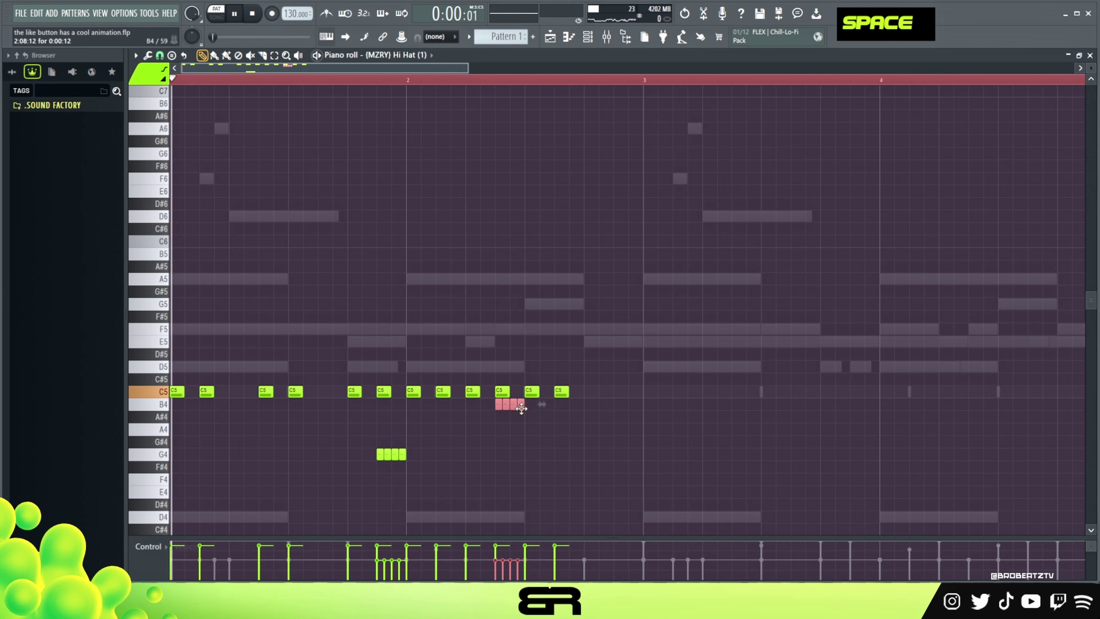
pyautogui.rightClick(543, 425)
# Lower the velocity of all hi-hat notes slightly and add a half-step C5 hit on beat 4 of bar 2
pyautogui.hotkey('ctrl', 'a')
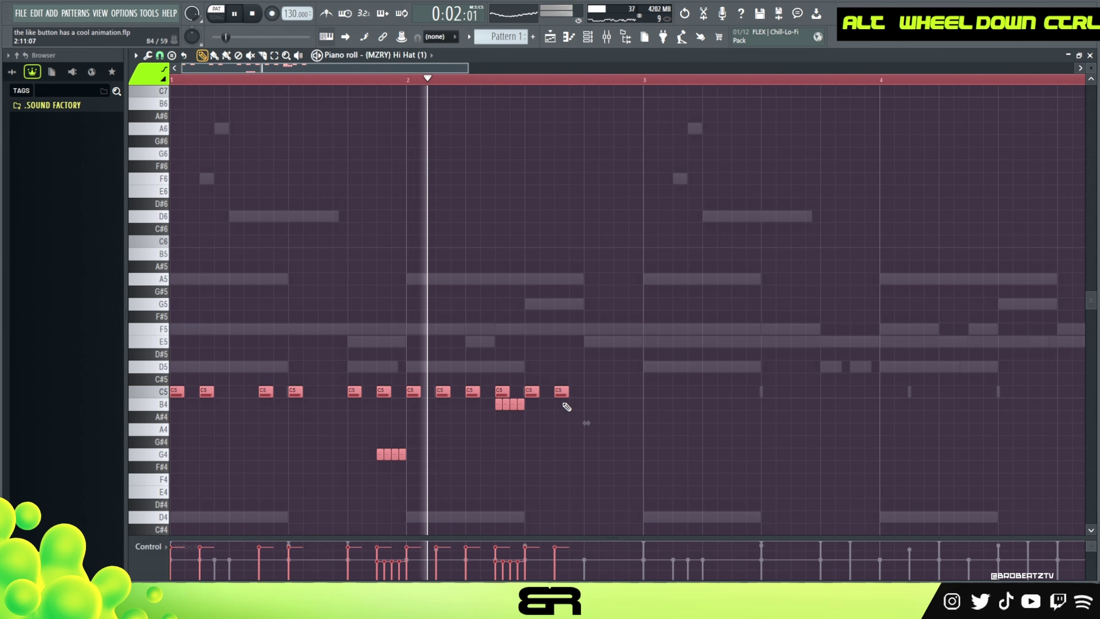
pyautogui.rightClick(584, 418)
pyautogui.press('space')
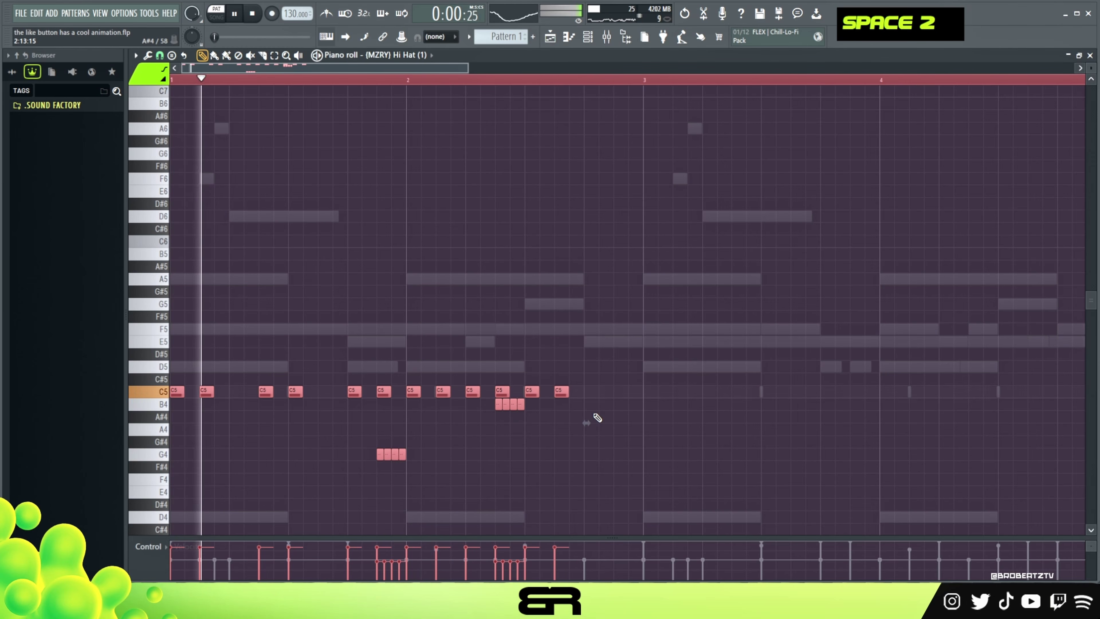
pyautogui.rightClick(598, 417)
pyautogui.click(592, 392)
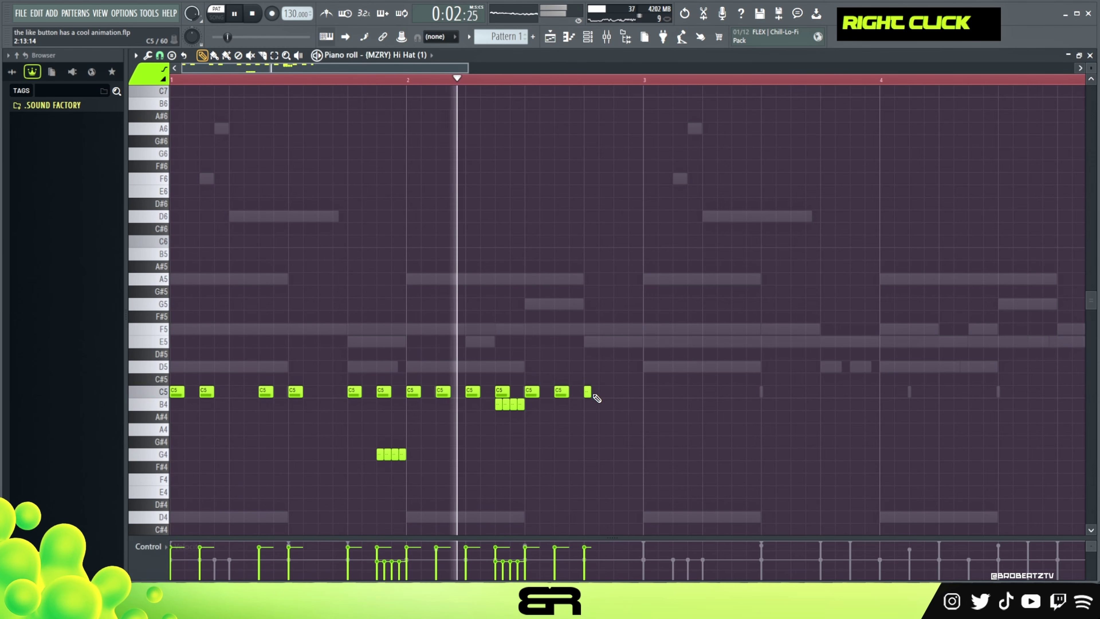
pyautogui.press('space')
pyautogui.press('space')
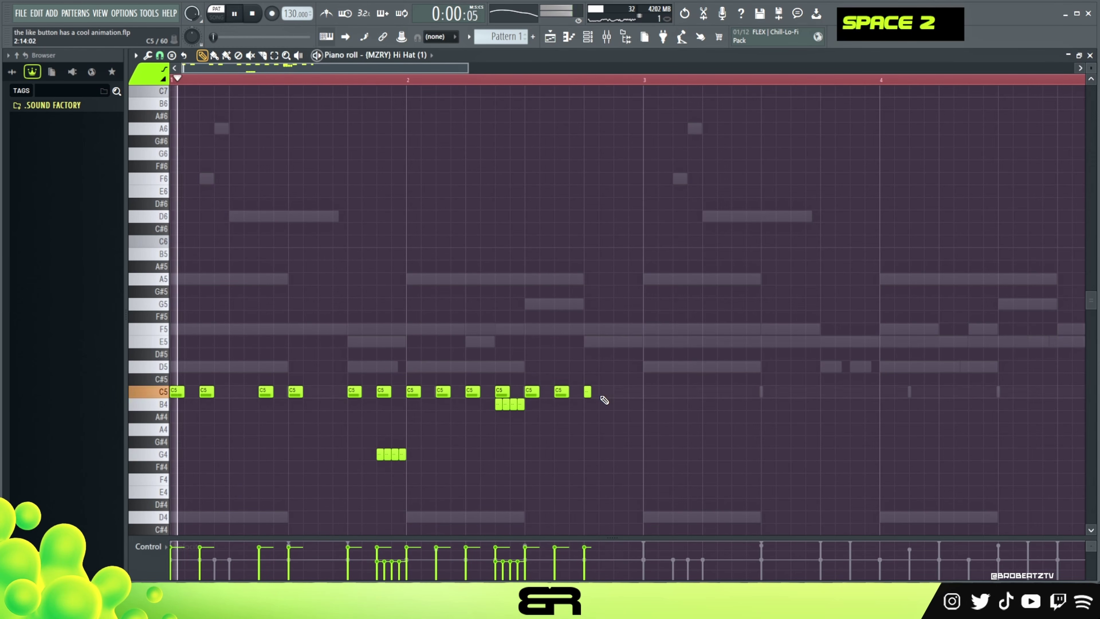
pyautogui.rightClick(600, 396)
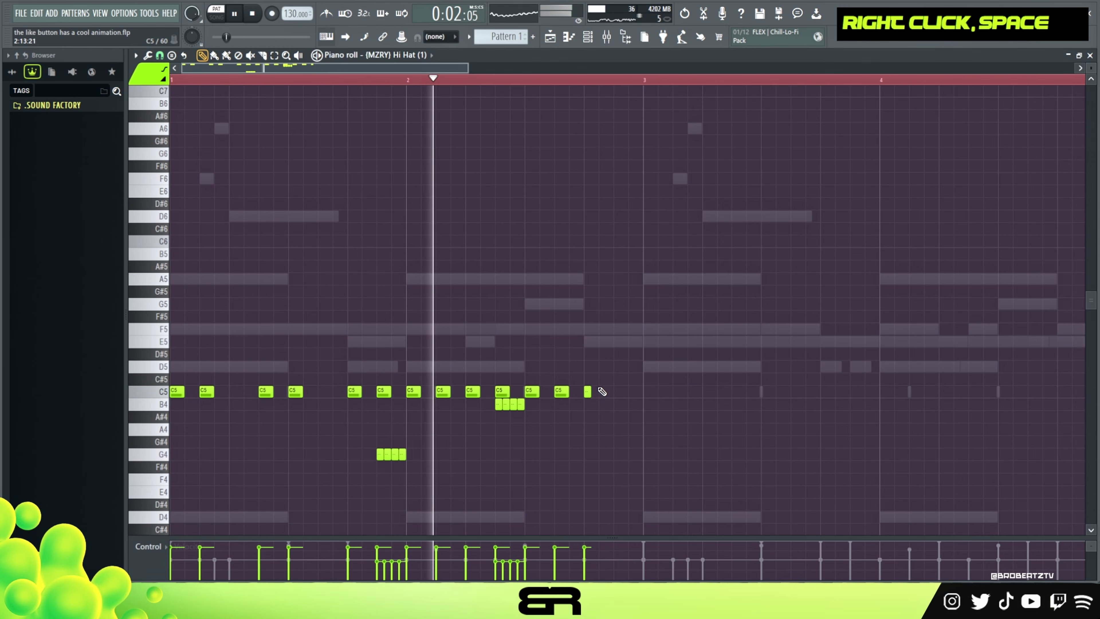
# Place half-step C5 hi-hat notes on steps 1, 5, 7, 9, 13 and 15 of bar 3
pyautogui.click(647, 393)
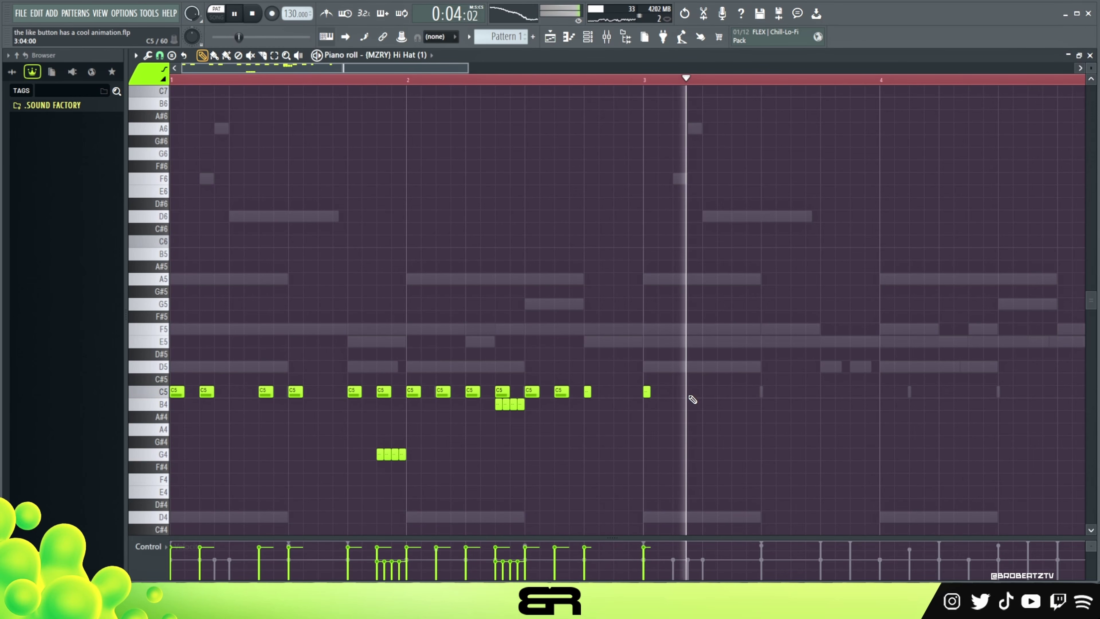
pyautogui.press('space')
pyautogui.press('space')
pyautogui.click(706, 392)
pyautogui.click(735, 392)
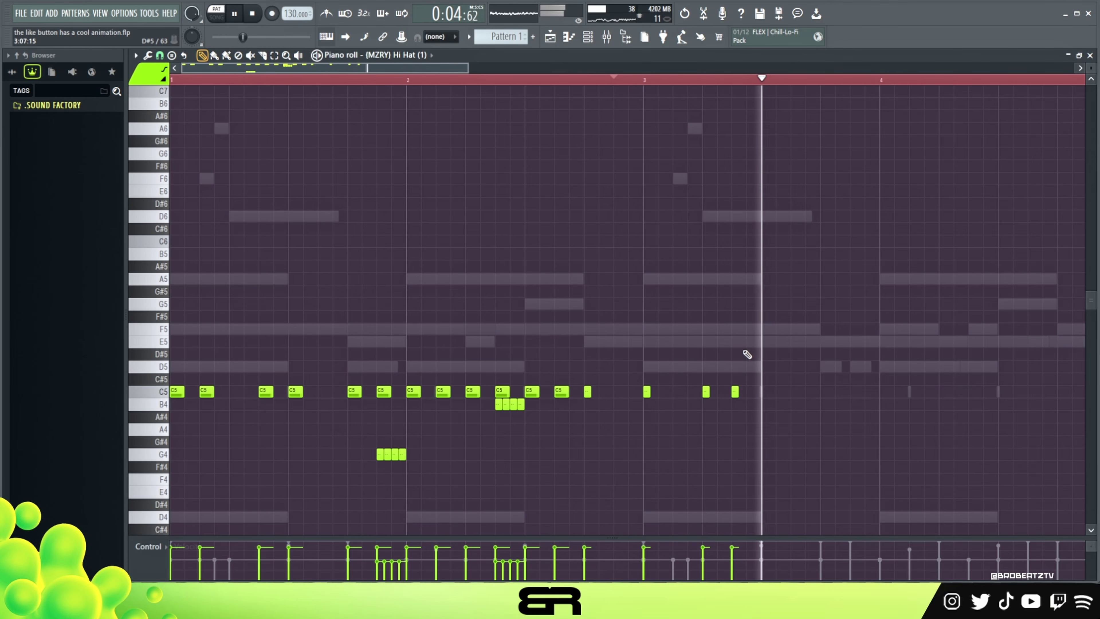
pyautogui.press('space')
pyautogui.press('space')
pyautogui.click(765, 392)
pyautogui.press('space')
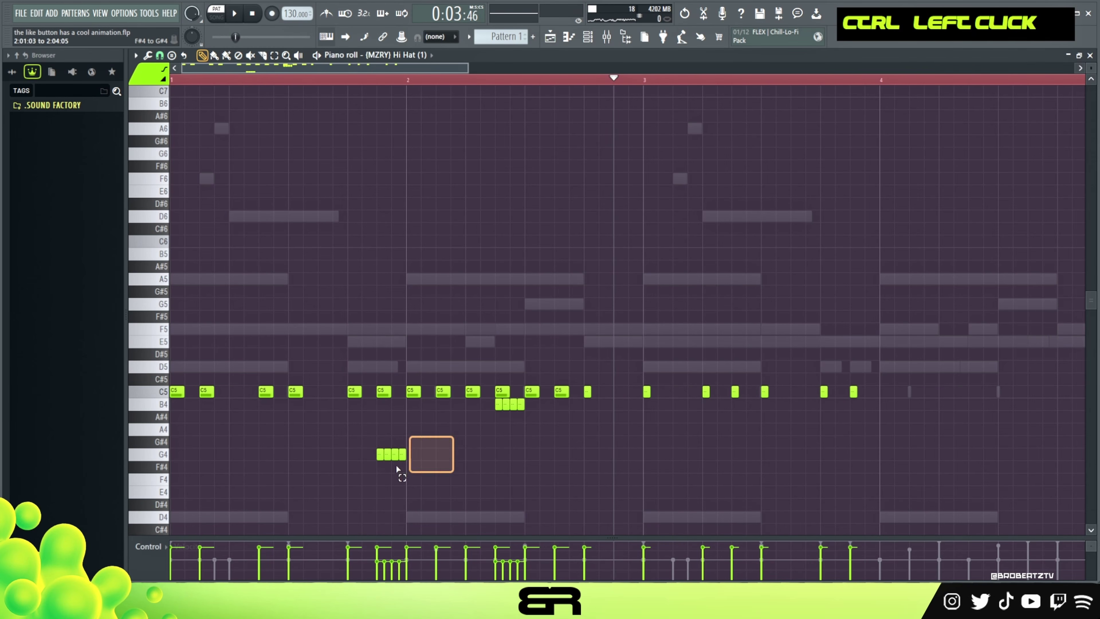
# Copy the G4 roll to step 15 of bar 3, trim the copy to two hits, and audition it
pyautogui.moveTo(836, 453); pyautogui.dragTo(865, 454)
pyautogui.hotkey('shift', 'space')
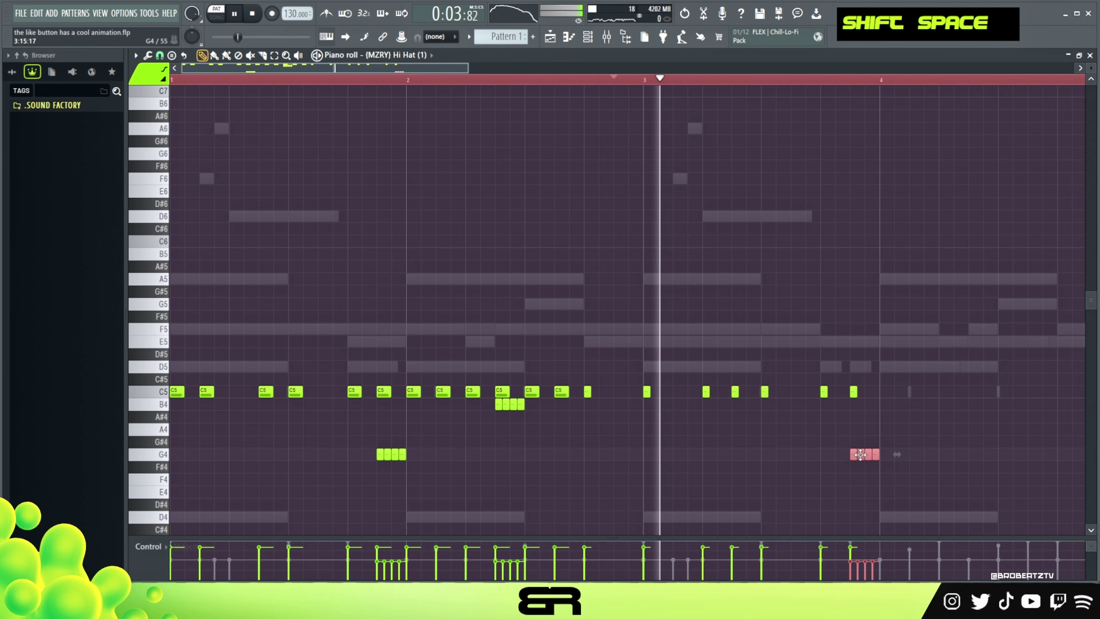
pyautogui.rightClick(879, 458)
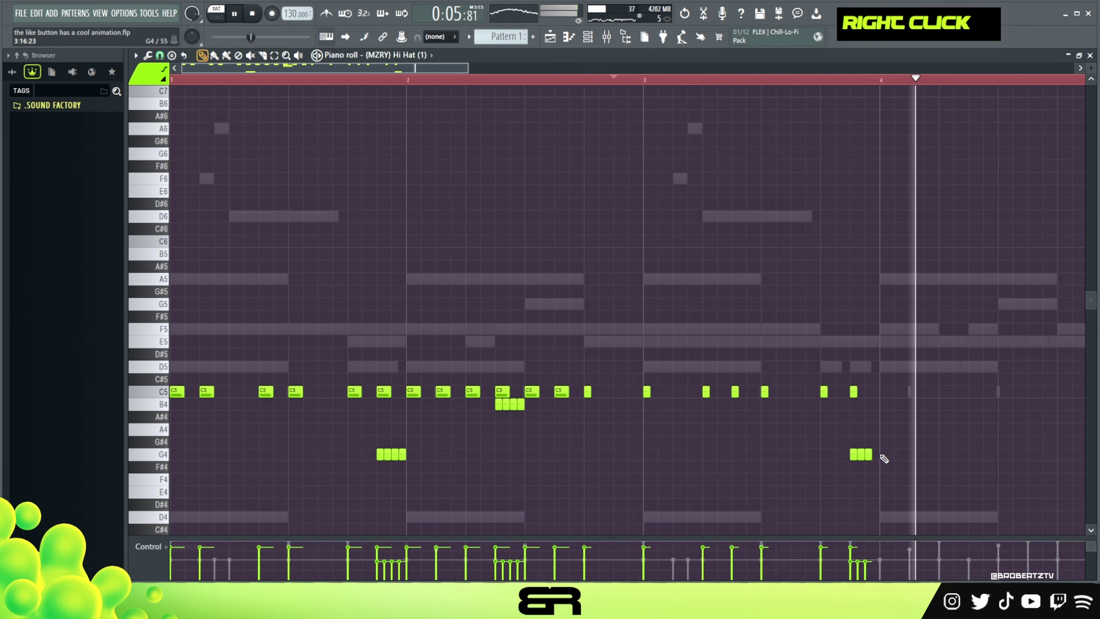
pyautogui.press('space')
pyautogui.press('space')
pyautogui.rightClick(870, 455)
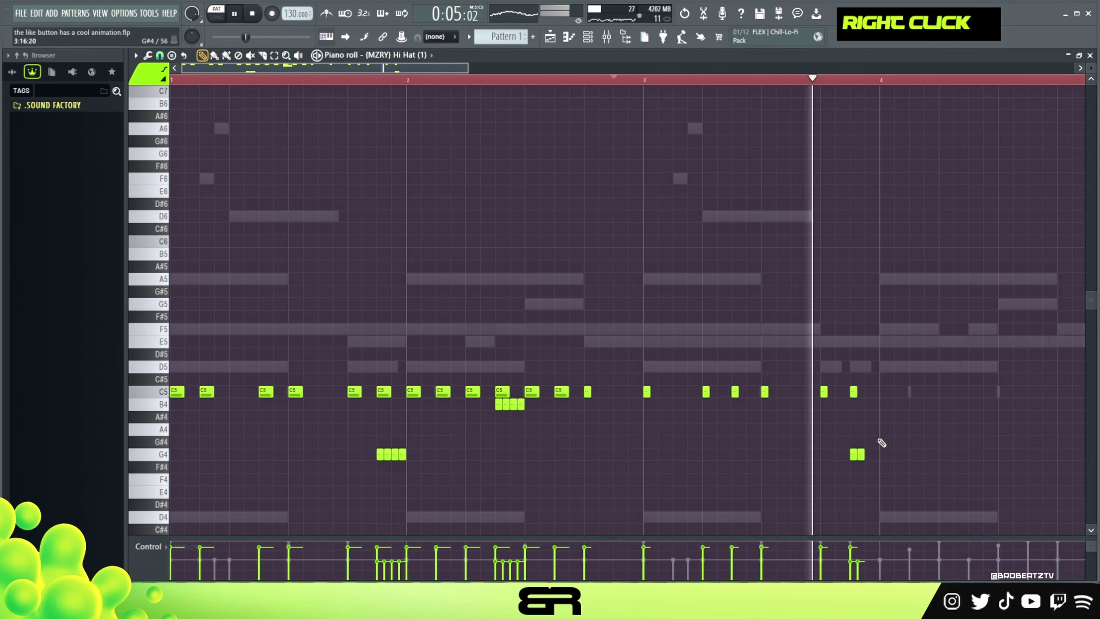
pyautogui.press('space')
pyautogui.press('space')
# Place half-step C5 hi-hat notes on steps 1, 3, 4, 5 and 7 of bar 4 during playback
pyautogui.click(881, 392)
pyautogui.click(913, 392)
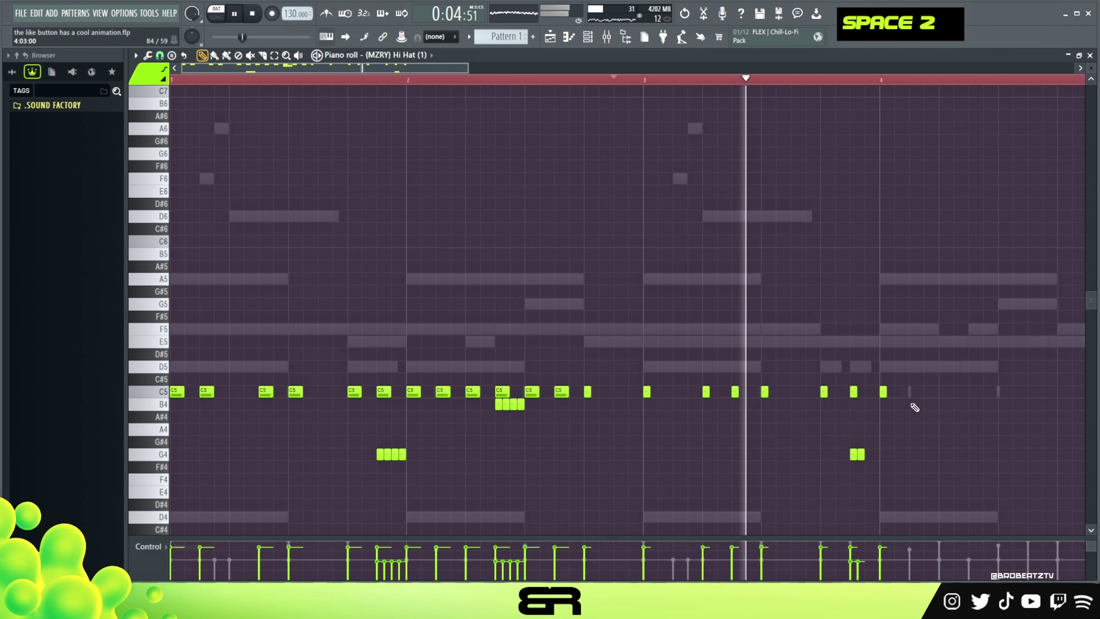
pyautogui.click(927, 392)
pyautogui.click(938, 392)
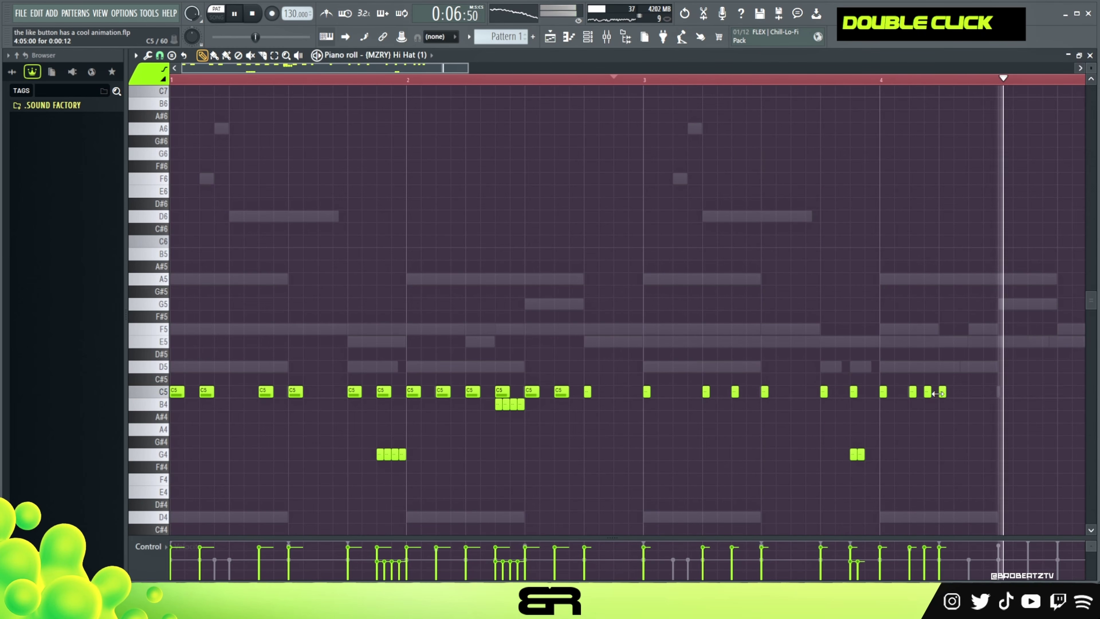
pyautogui.press('space')
pyautogui.press('space')
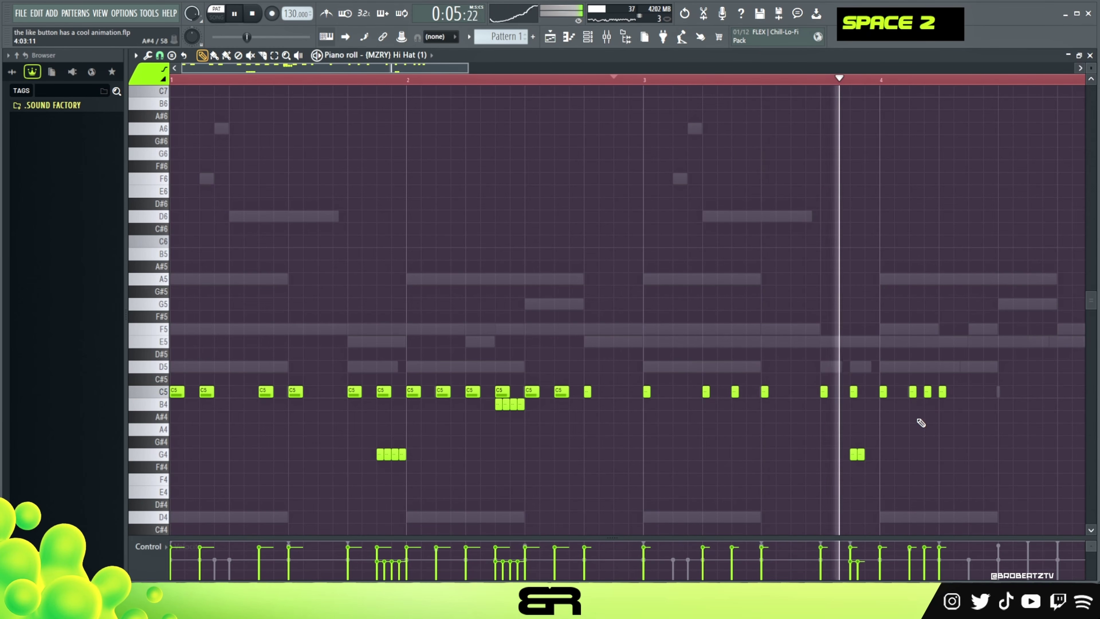
pyautogui.press('space')
pyautogui.click(973, 392)
pyautogui.press('space')
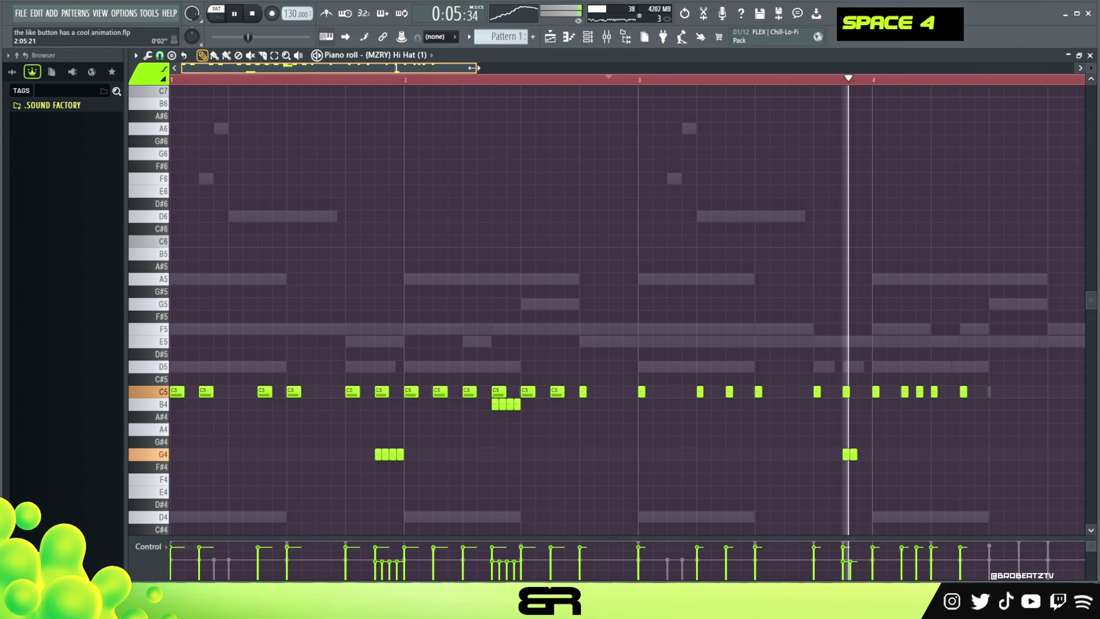
# Continue bar 4 with half-step C5 hi-hat notes on steps 9, 11 and 13
pyautogui.rightClick(958, 388)
pyautogui.scroll(-1, 957, 391)
pyautogui.press('space')
pyautogui.press('space')
pyautogui.rightClick(899, 389)
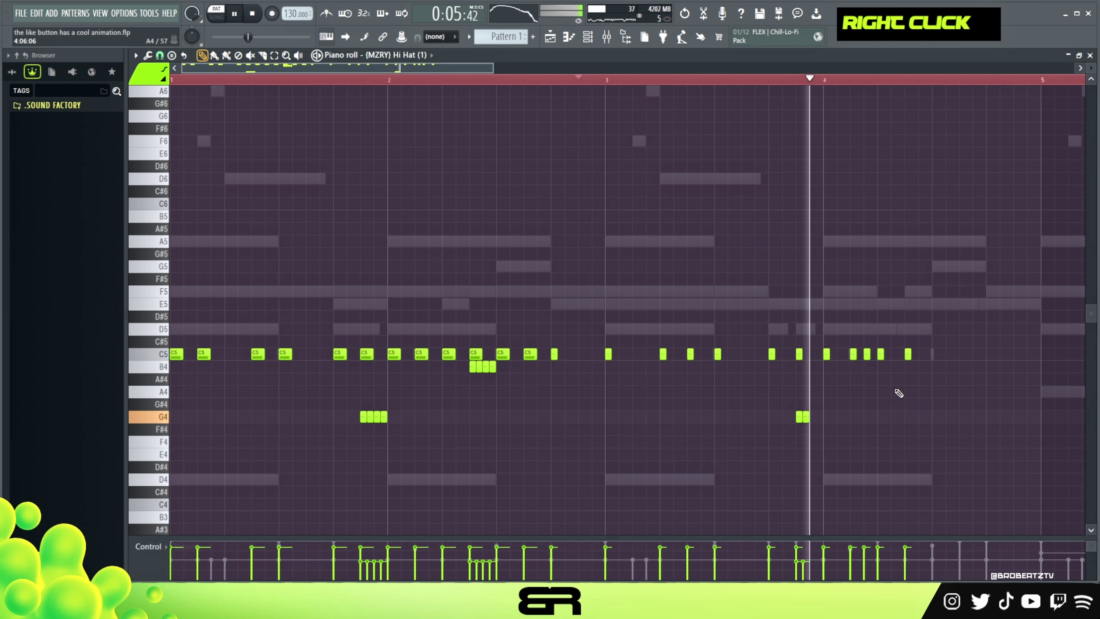
pyautogui.click(935, 354)
pyautogui.press('space')
pyautogui.click(962, 354)
pyautogui.click(989, 354)
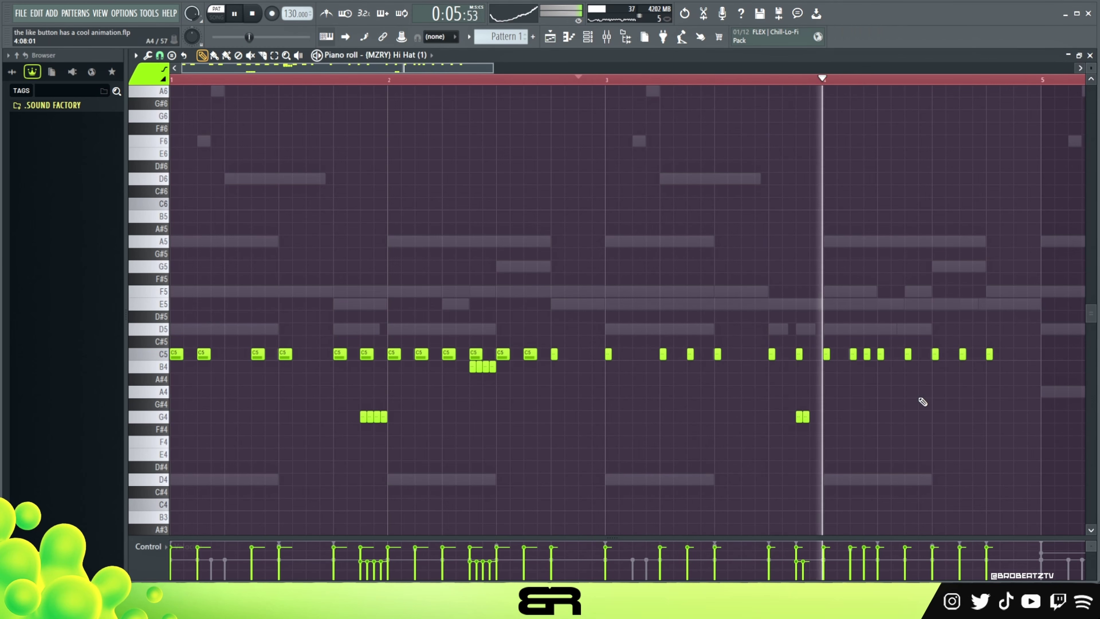
# Place E4 hi-hat notes on steps 13 and 15 of bar 4, lower their velocity slightly, and audition them
pyautogui.click(989, 454)
pyautogui.click(1017, 455)
pyautogui.press('space')
pyautogui.press('space')
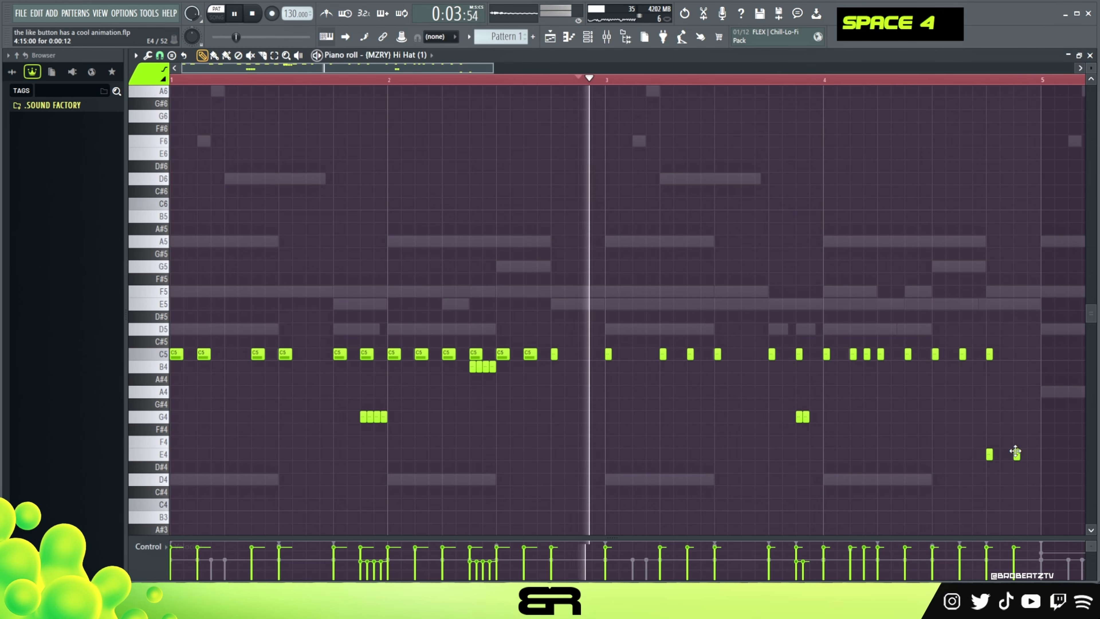
pyautogui.moveTo(1029, 450); pyautogui.dragTo(945, 460)
pyautogui.scroll(-2, 979, 411)
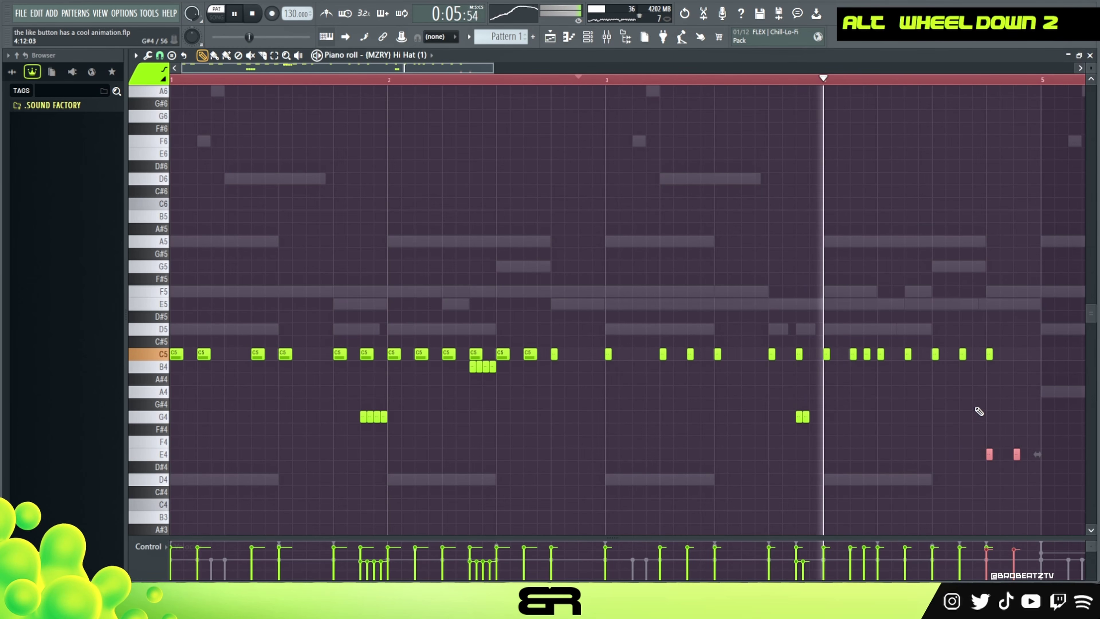
pyautogui.rightClick(1004, 368)
pyautogui.press('space')
pyautogui.press('space')
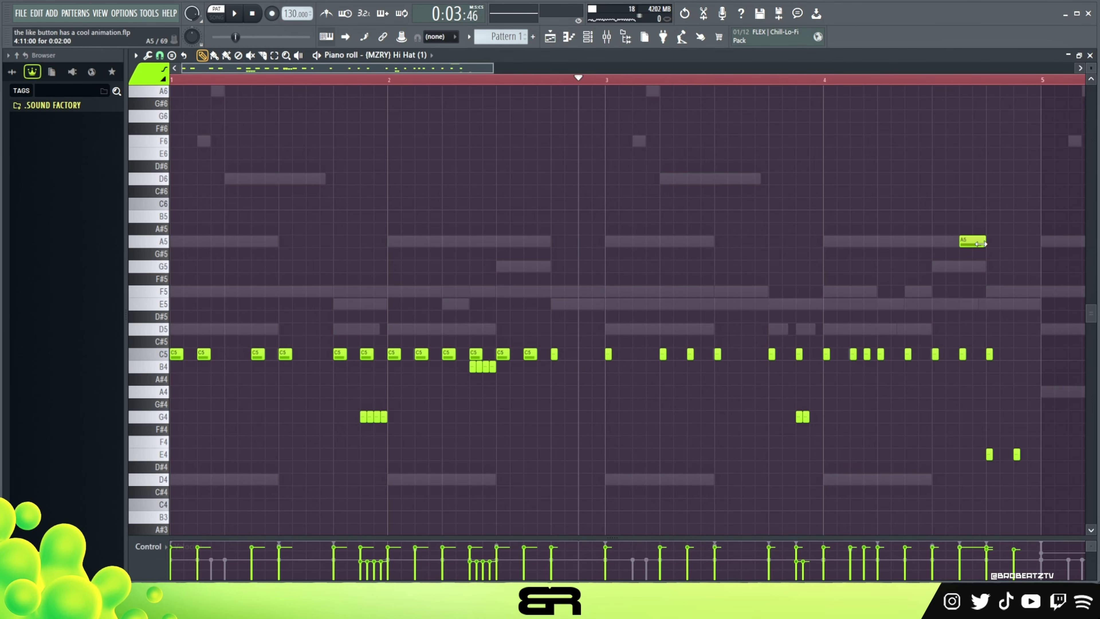
# Chop the long A5 hi-hat note on step 11 of bar 4 into a rapid roll of eight equal hits
pyautogui.moveTo(982, 234); pyautogui.dragTo(940, 271)
pyautogui.hotkey('alt', 'u')
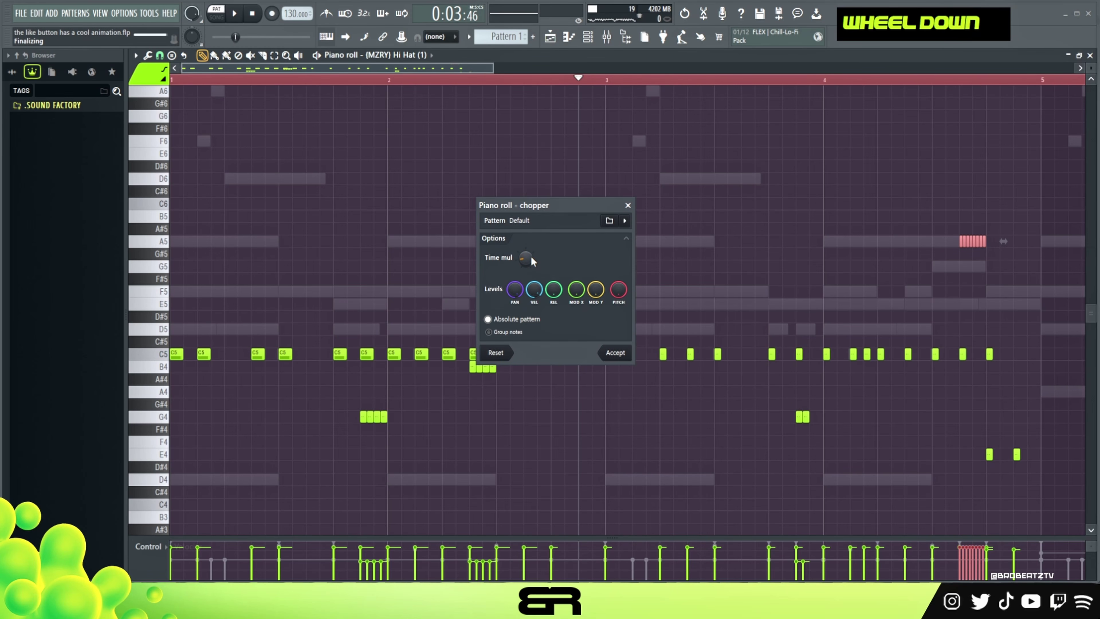
pyautogui.click(628, 352)
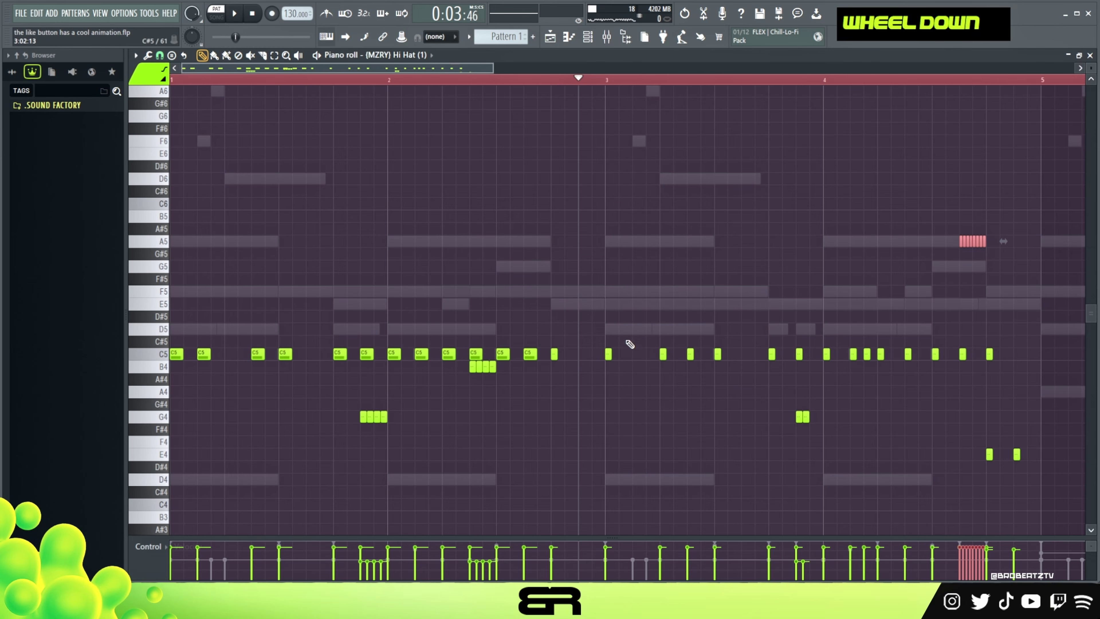
# Lower successive hits of the bar 4 roll so their pitches descend from A5 to D5
pyautogui.click(217, 57)
pyautogui.rightClick(969, 323)
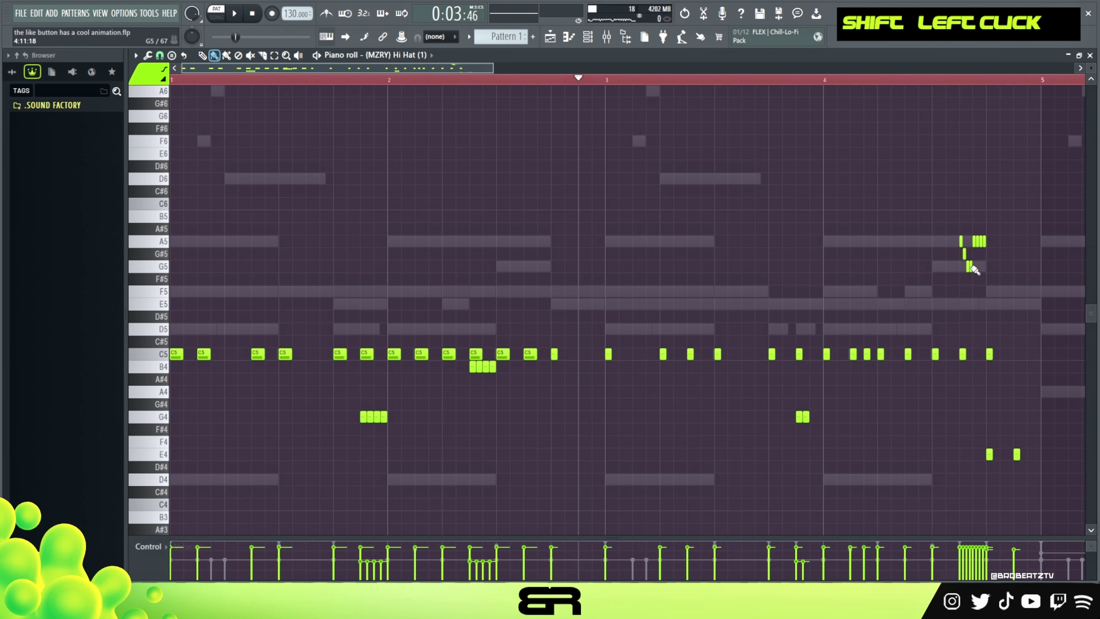
pyautogui.moveTo(933, 226); pyautogui.dragTo(1009, 345)
pyautogui.click(1020, 342)
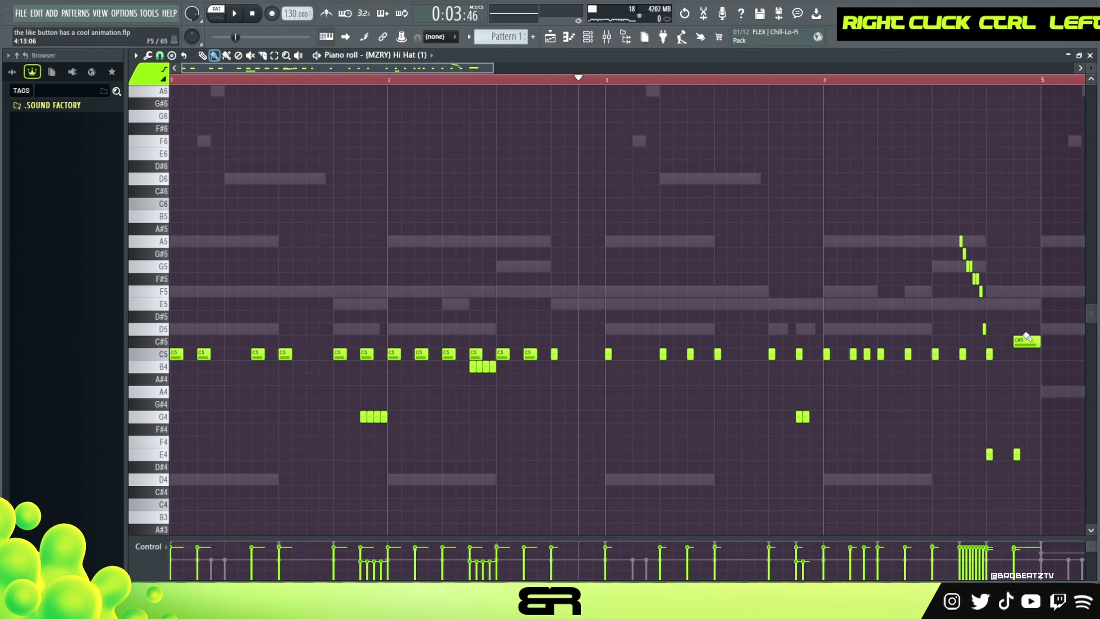
# Ramp the descending roll's velocities down from its first hit to its last, and audition the hi-hats
pyautogui.moveTo(923, 211); pyautogui.dragTo(1016, 342)
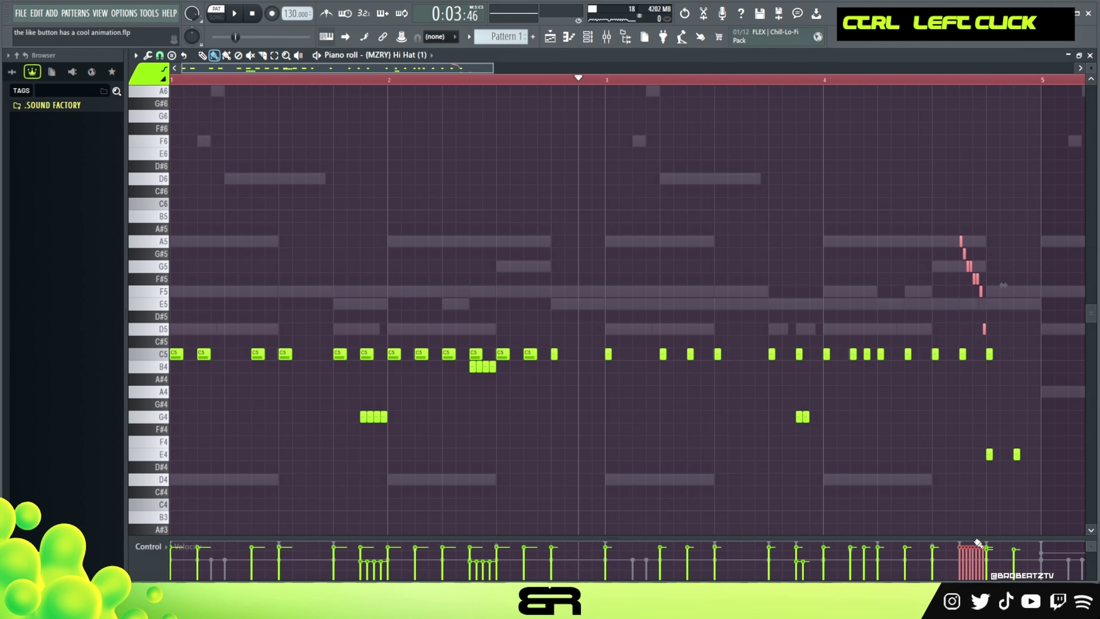
pyautogui.moveTo(978, 538); pyautogui.dragTo(957, 472)
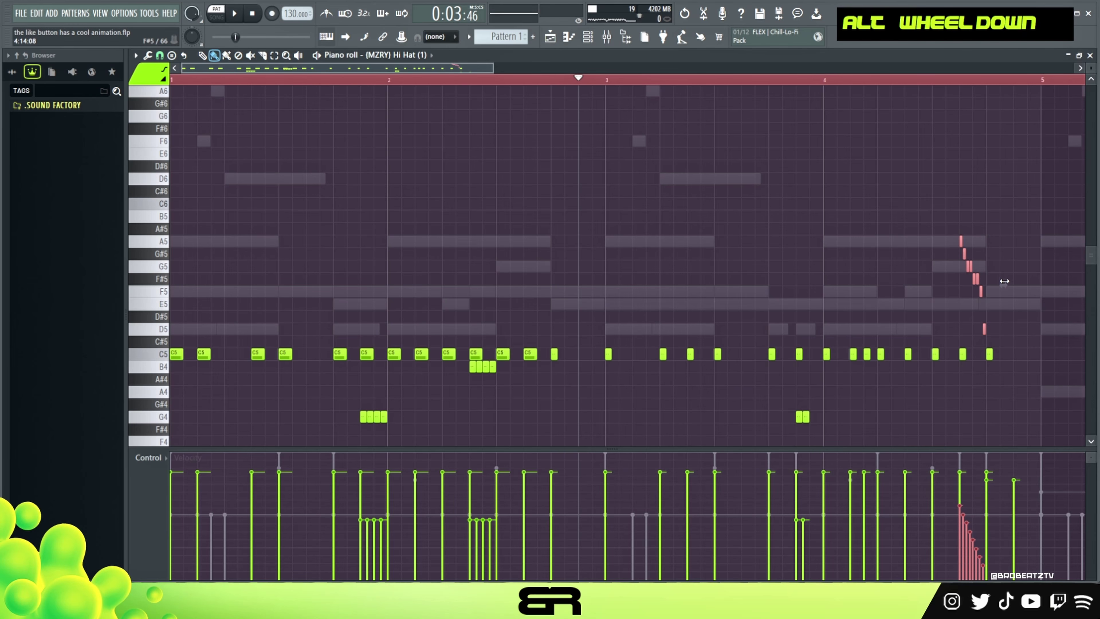
pyautogui.rightClick(1004, 282)
pyautogui.press('space')
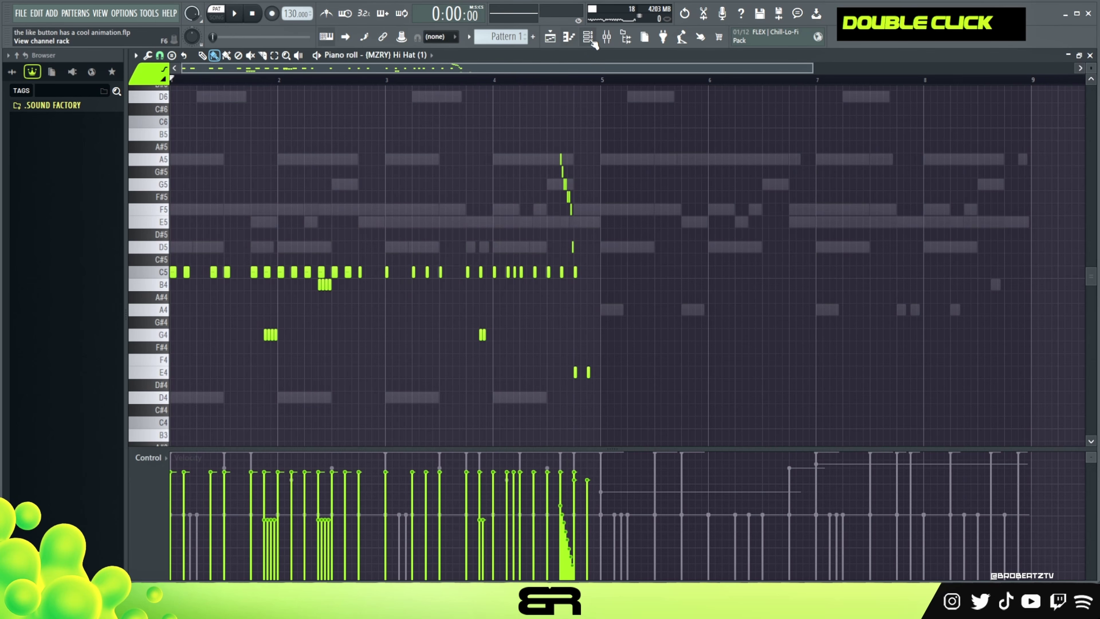
# Set 64-step loop points on the hi-hat and both snare channels so their four-bar patterns repeat
pyautogui.click(590, 39)
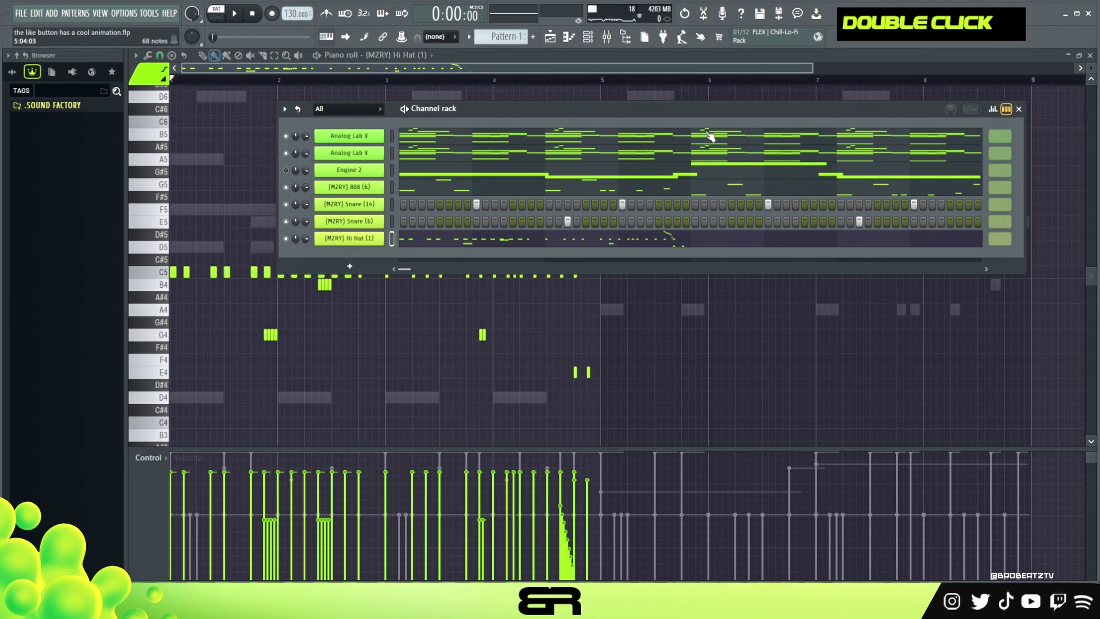
pyautogui.moveTo(715, 113); pyautogui.dragTo(655, 119)
pyautogui.rightClick(935, 242)
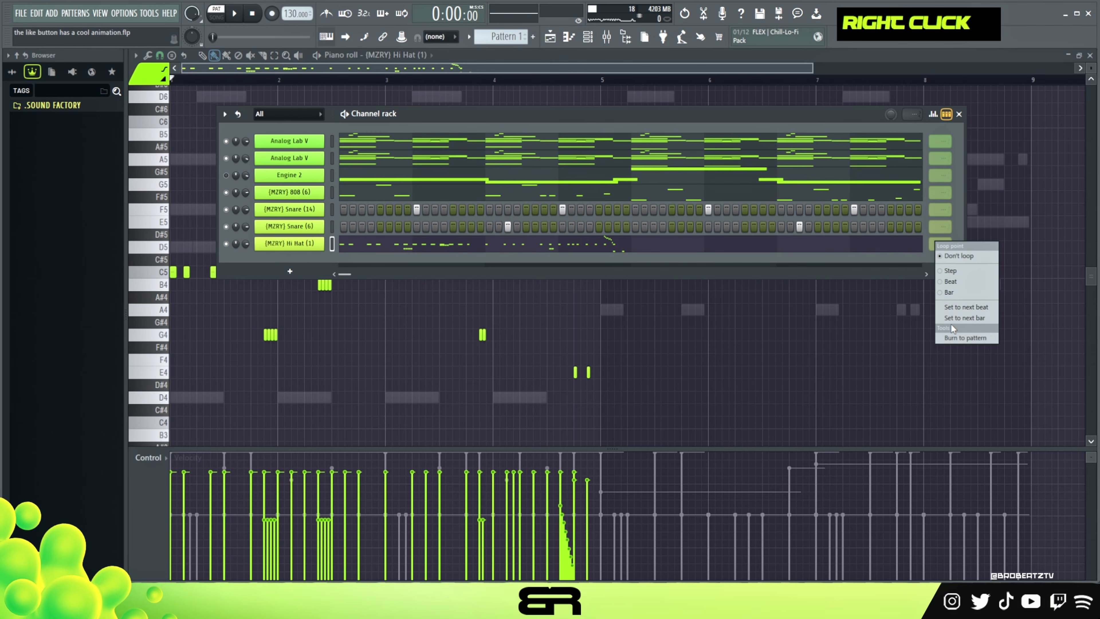
pyautogui.click(972, 323)
pyautogui.rightClick(939, 224)
pyautogui.click(972, 302)
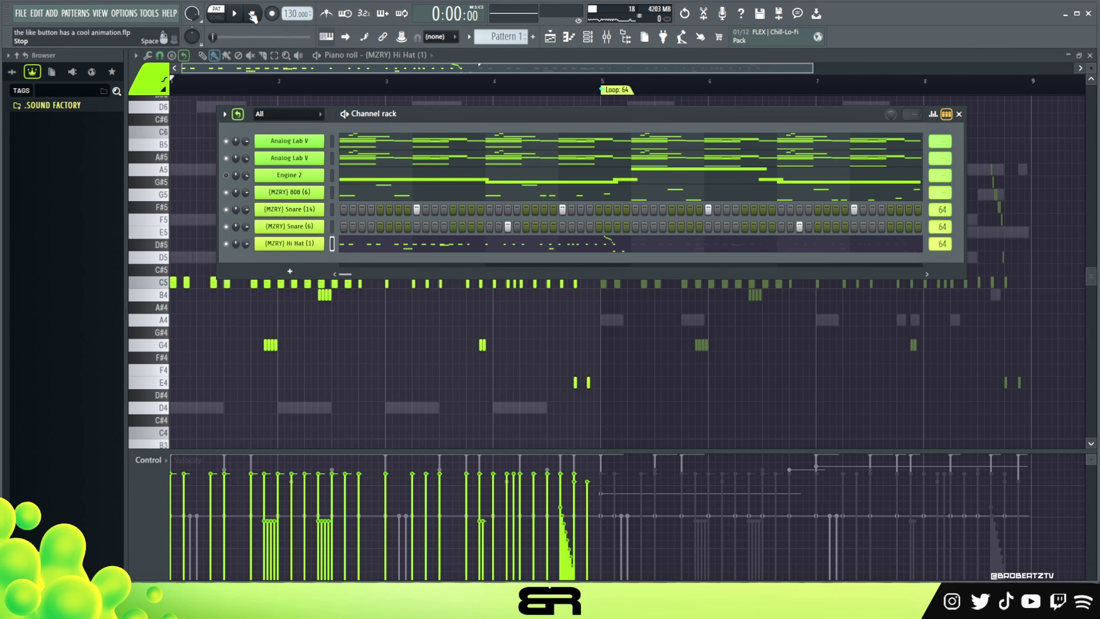
# Unmute the Engine 2 vocal and play back the full eight-bar pattern with the looped drums
pyautogui.click(217, 182)
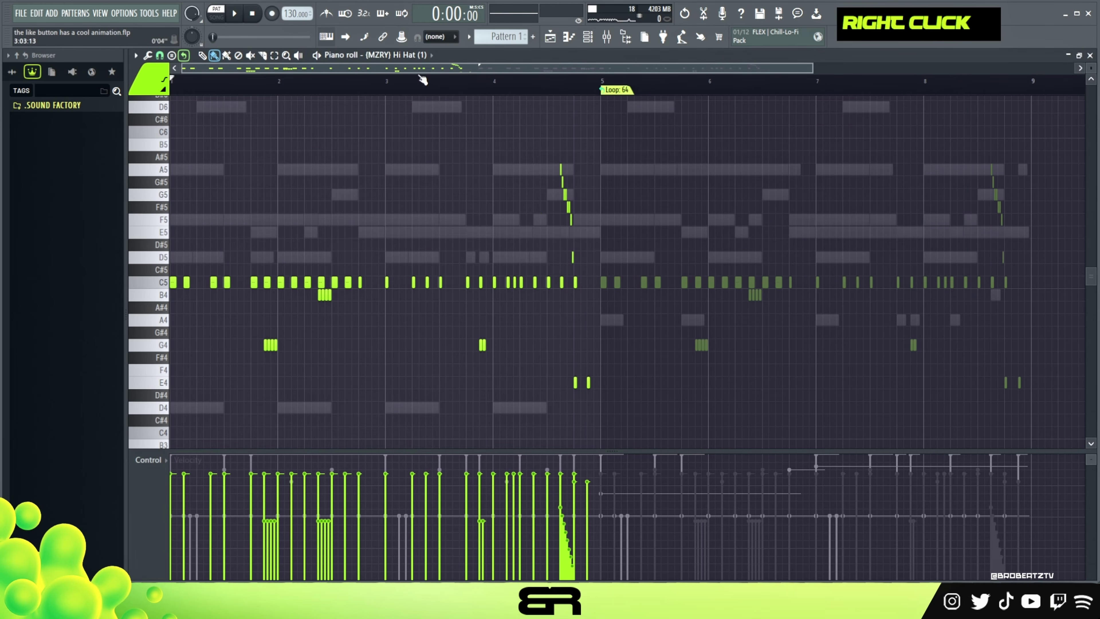
pyautogui.click(598, 38)
pyautogui.press('space')
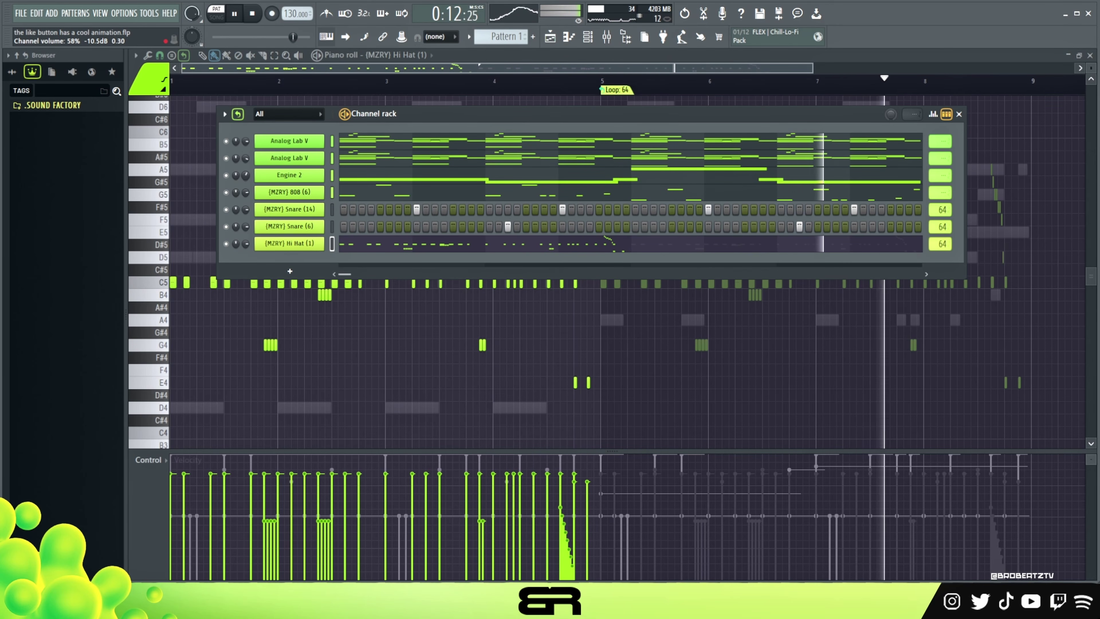
pyautogui.rightClick(246, 175)
pyautogui.click(264, 183)
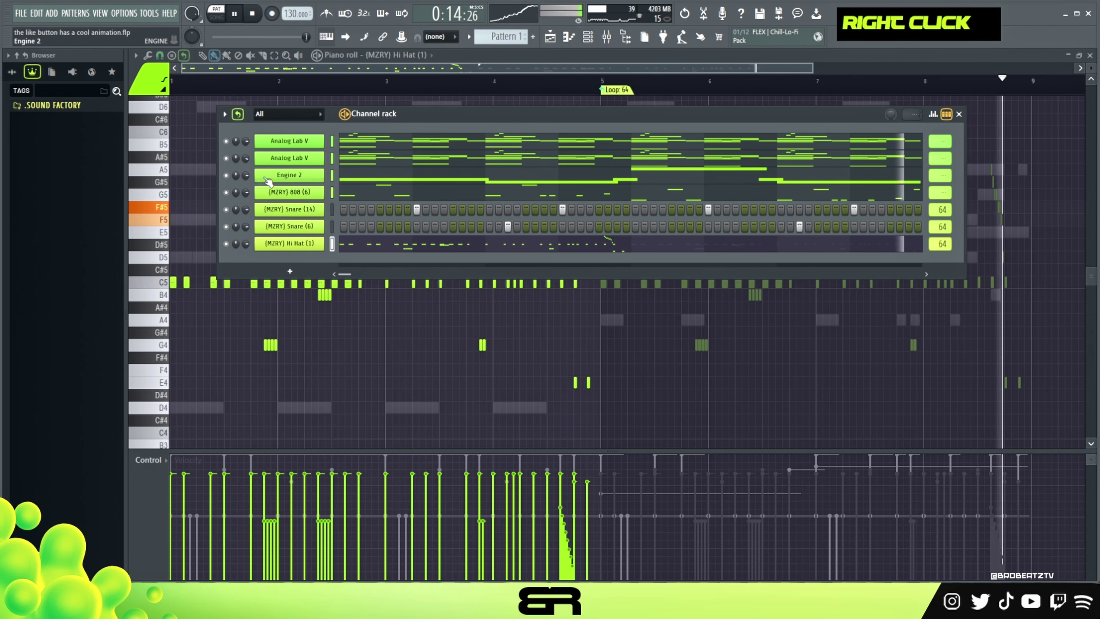
pyautogui.press('space')
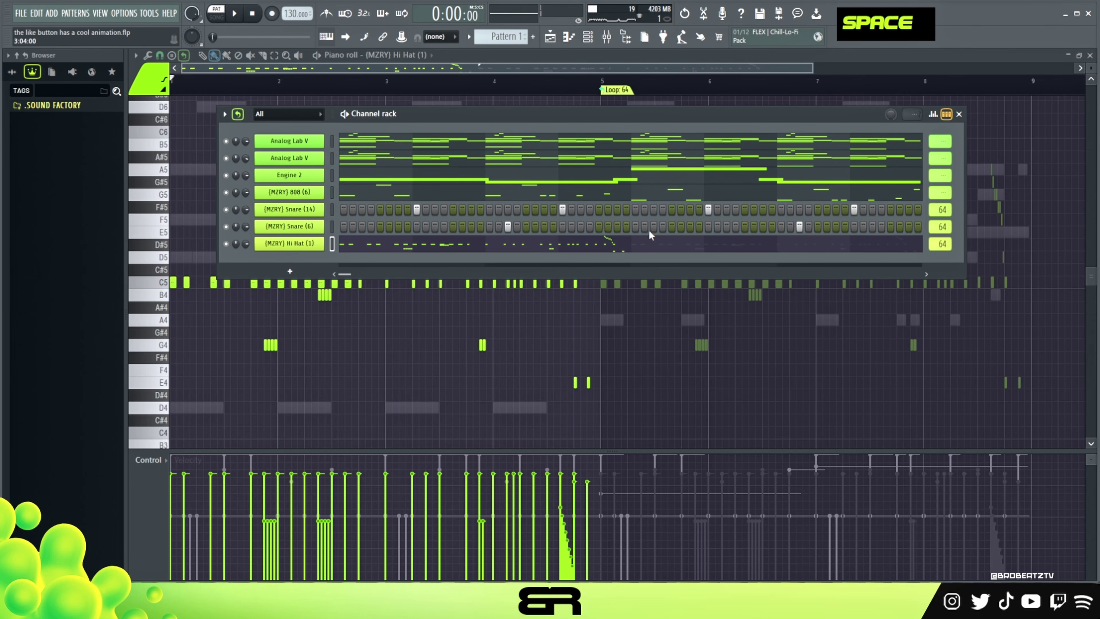
# Inspect the BUS track's effects and the Master track's Fruity soft clipper and equalizer settings in the mixer
pyautogui.click(616, 39)
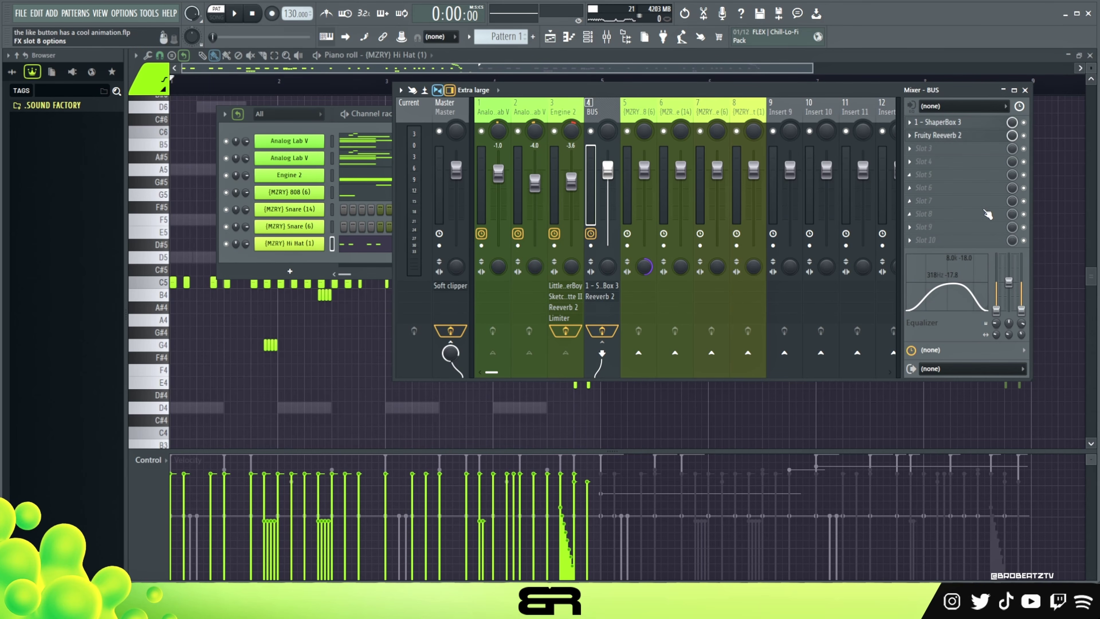
pyautogui.doubleClick(970, 121)
pyautogui.doubleClick(940, 121)
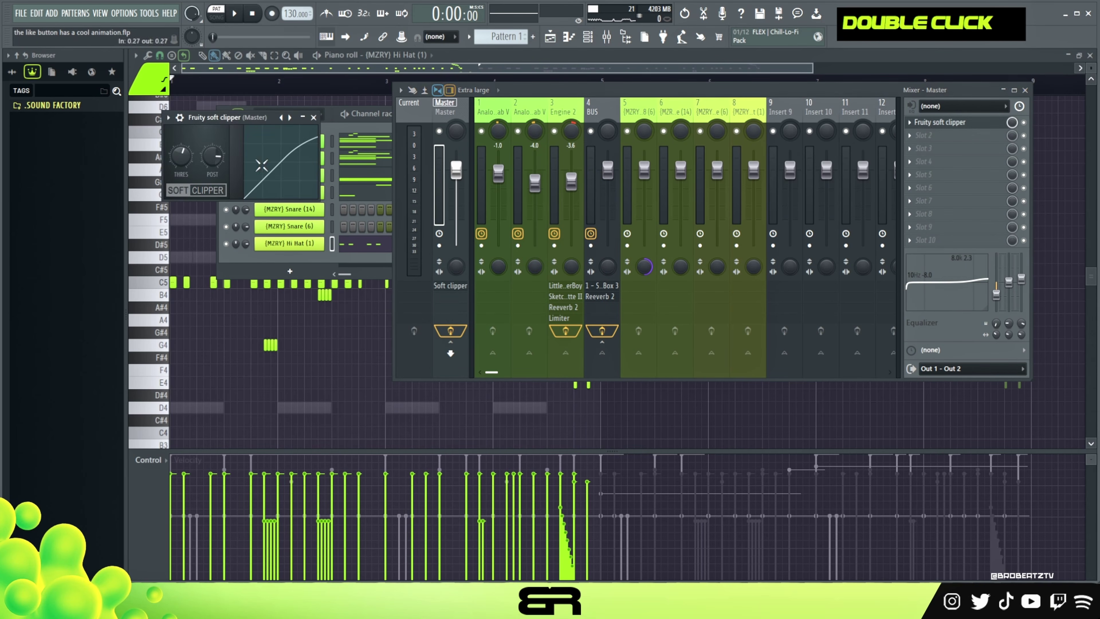
pyautogui.click(944, 121)
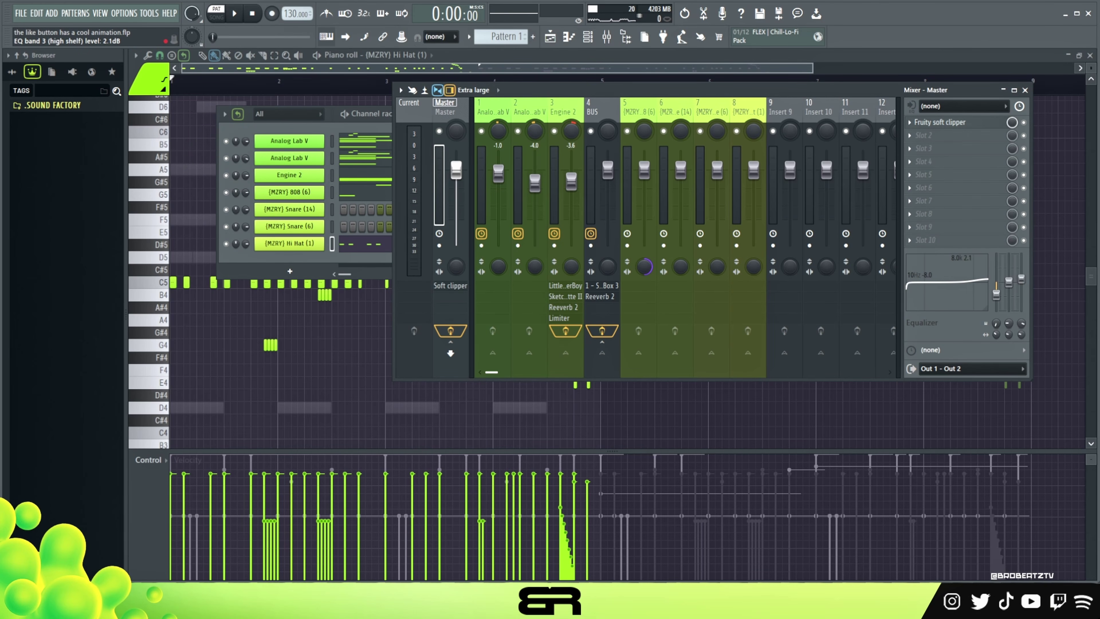
pyautogui.click(1025, 90)
# Listen to the complete eight-bar beat again with all channels playing, moving the channel rack slightly lower
pyautogui.press('space')
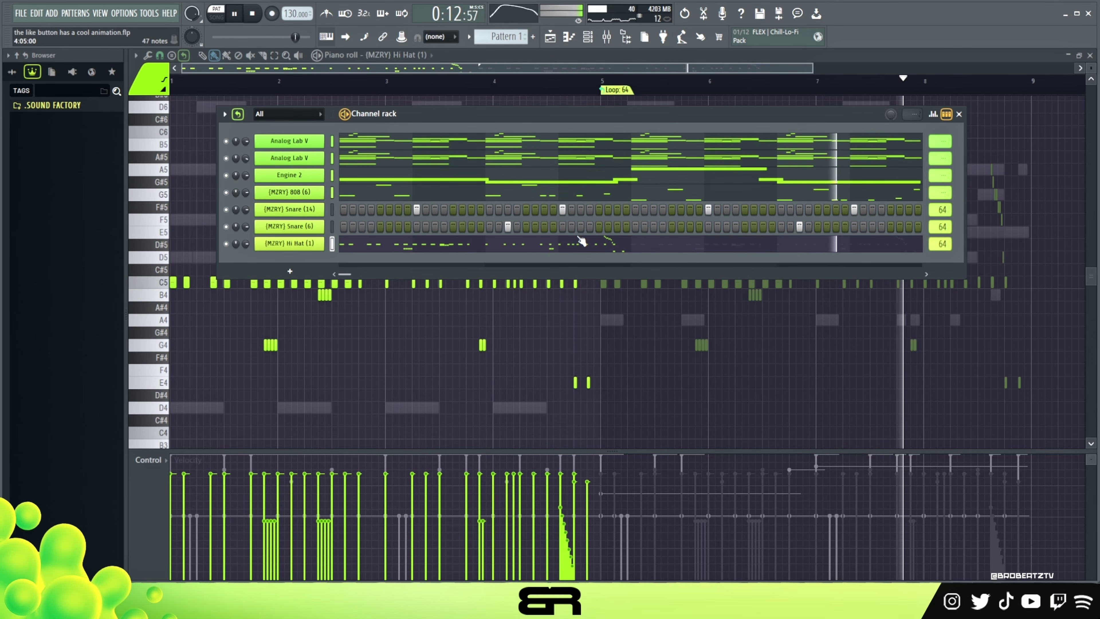
pyautogui.moveTo(552, 116); pyautogui.dragTo(539, 156)
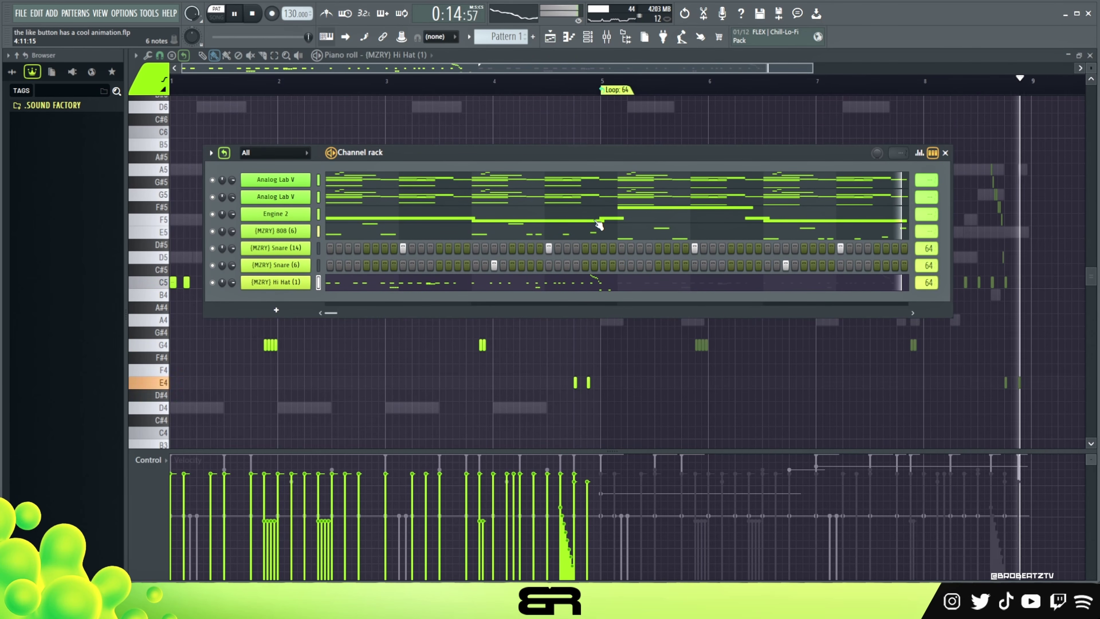
pyautogui.press('space')
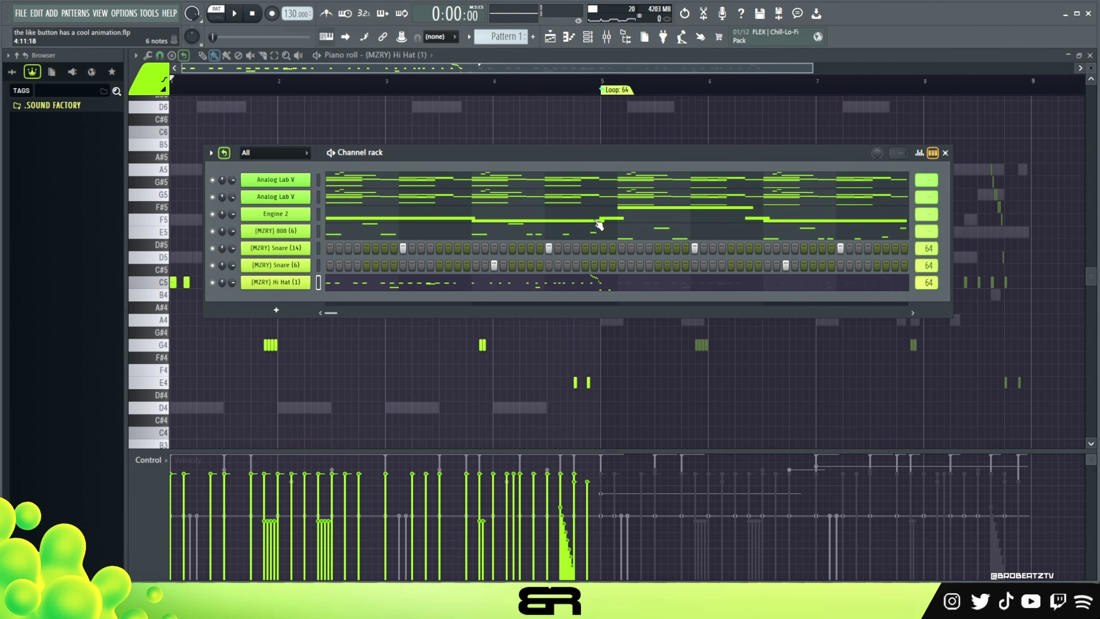